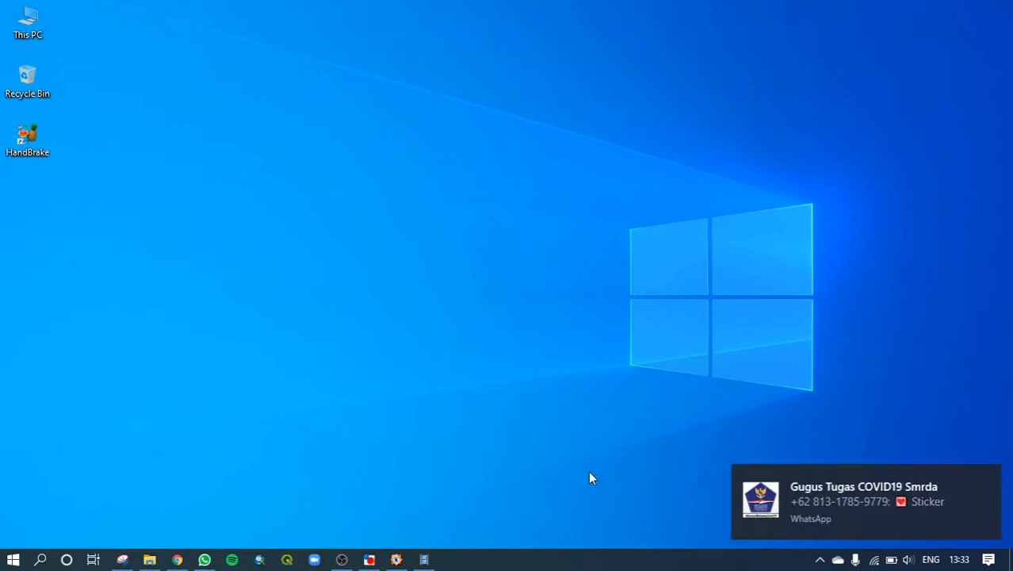
Dismiss the message notification and close WhatsApp.
click(988, 476)
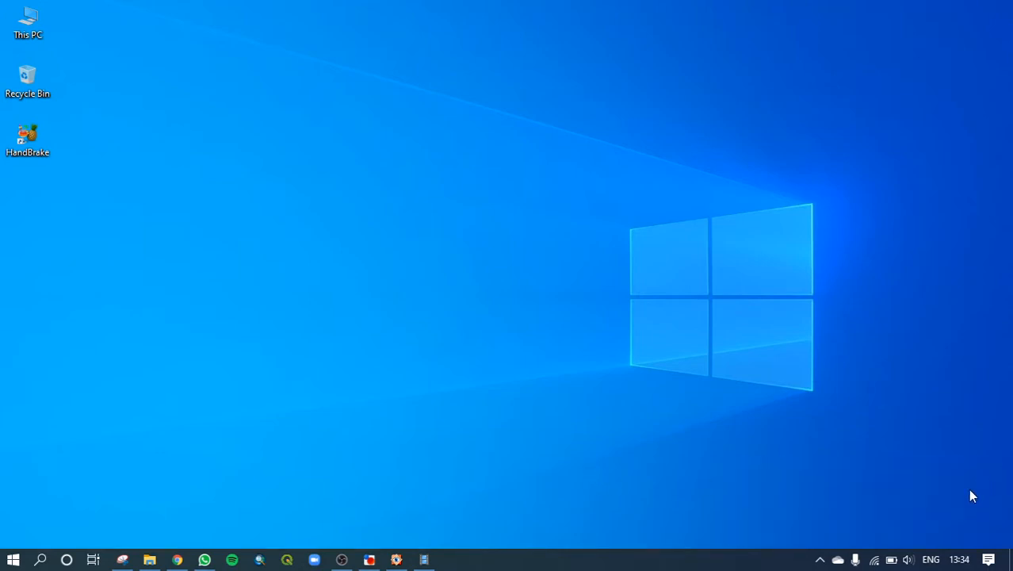
right_click(210, 561)
click(233, 529)
Look over Agisoft PhotoScan and FastStone Image Viewer in full-size windows, FastStone Photo Resizer, and the DroneDeploy login page in Chrome.
click(426, 560)
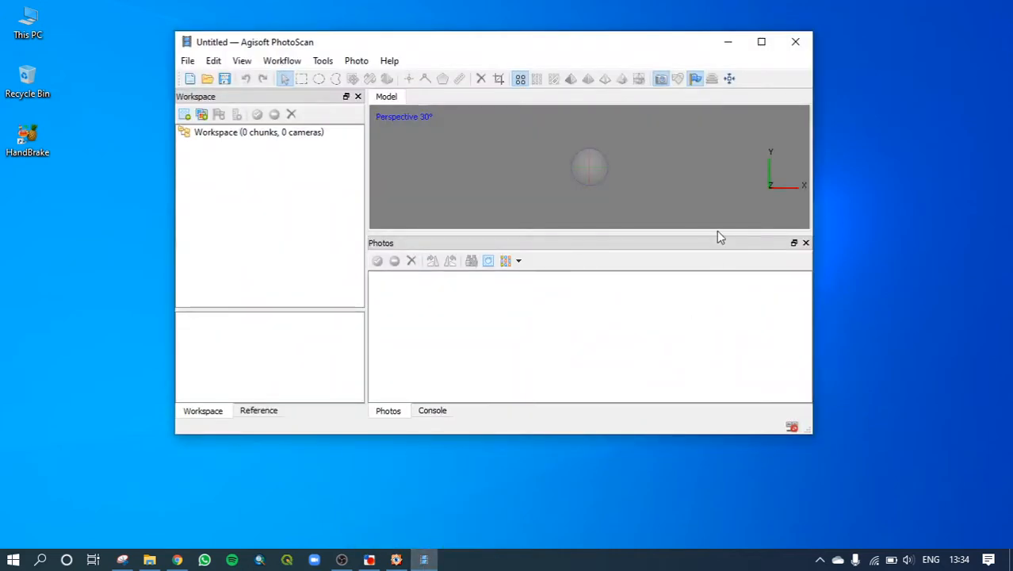
click(761, 41)
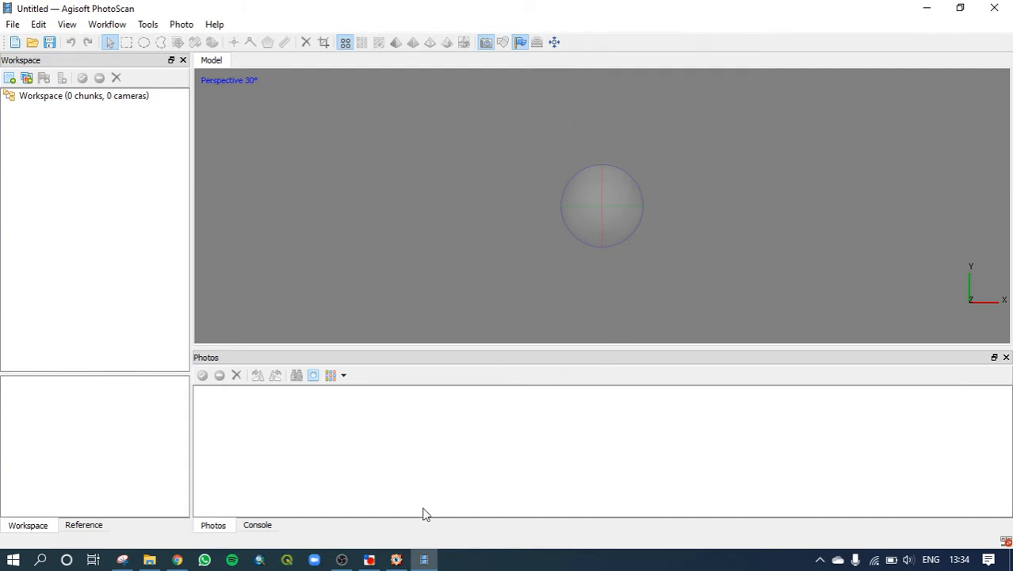
click(397, 560)
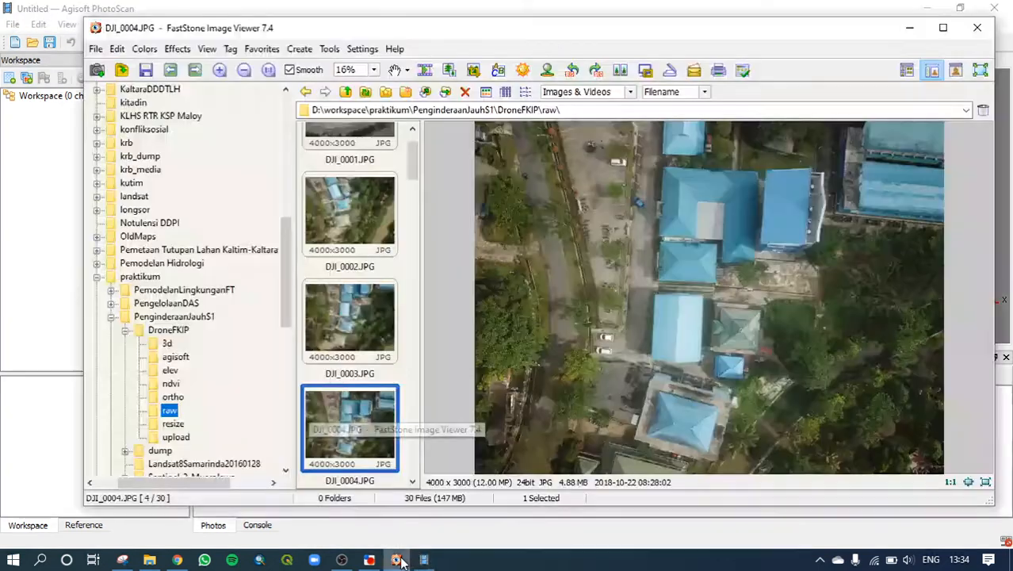
click(943, 29)
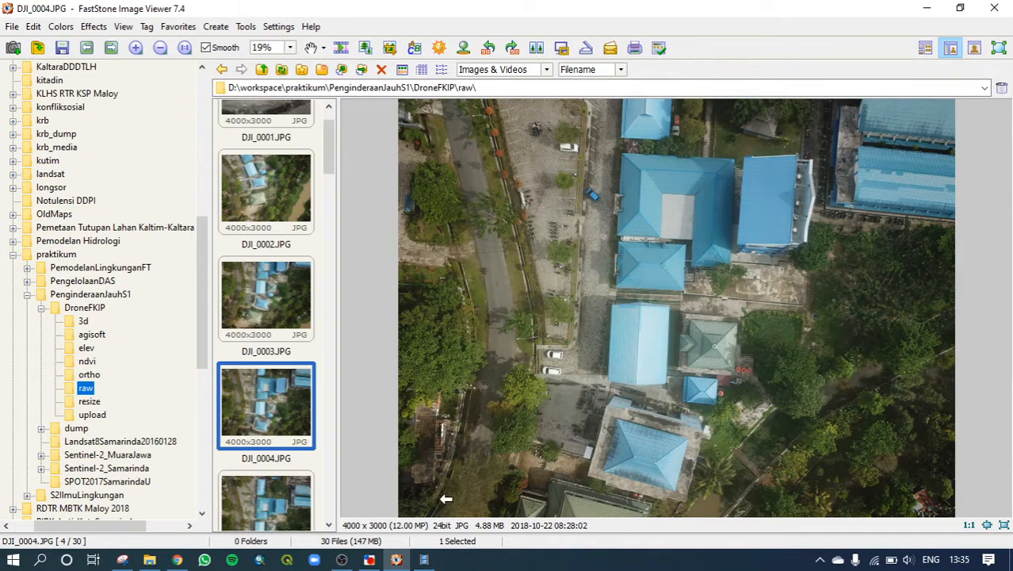
click(369, 560)
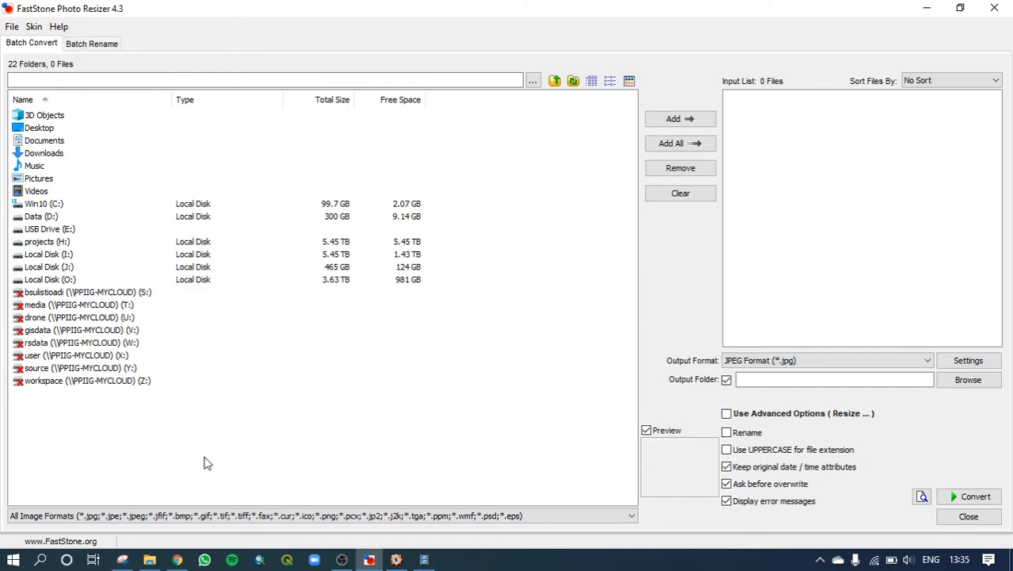
click(179, 559)
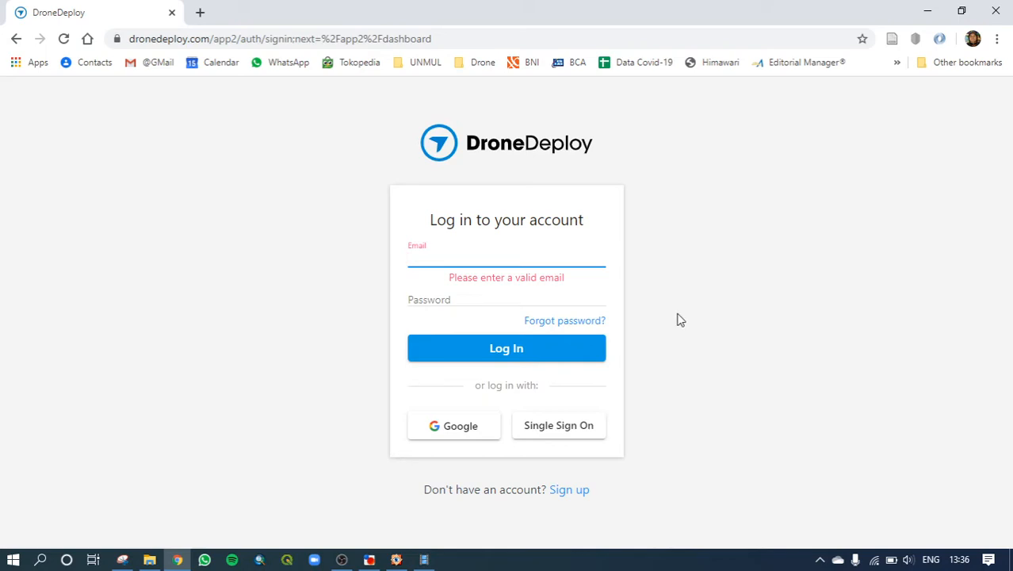
Switch to File Explorer and look through the DroneFKIP subfolders 3d, agisoft, elev, ndvi and ortho.
click(150, 559)
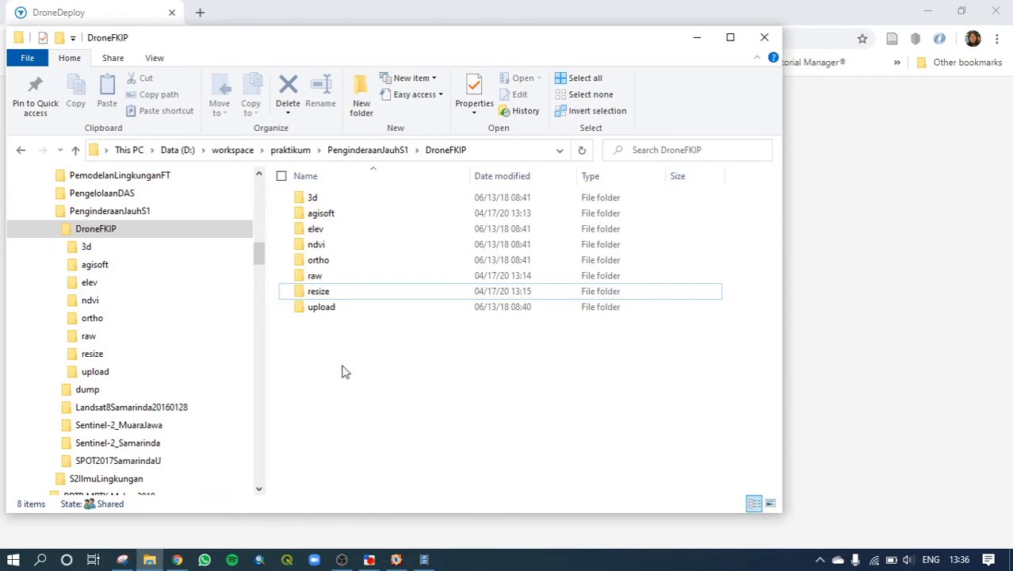
click(103, 233)
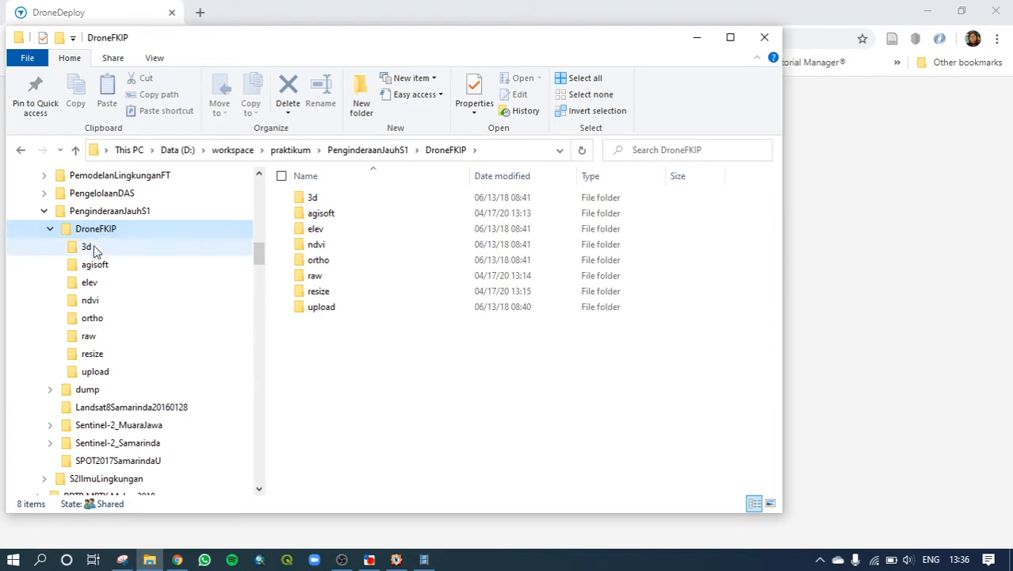
click(93, 249)
click(95, 266)
click(90, 284)
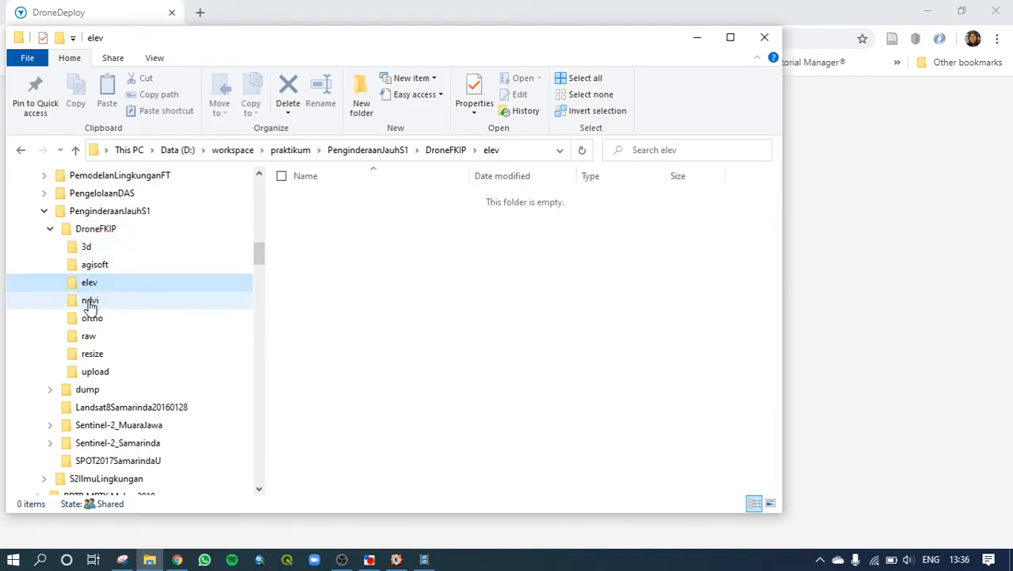
click(89, 303)
click(90, 320)
Open the raw folder and look over all the drone photos in it.
click(88, 338)
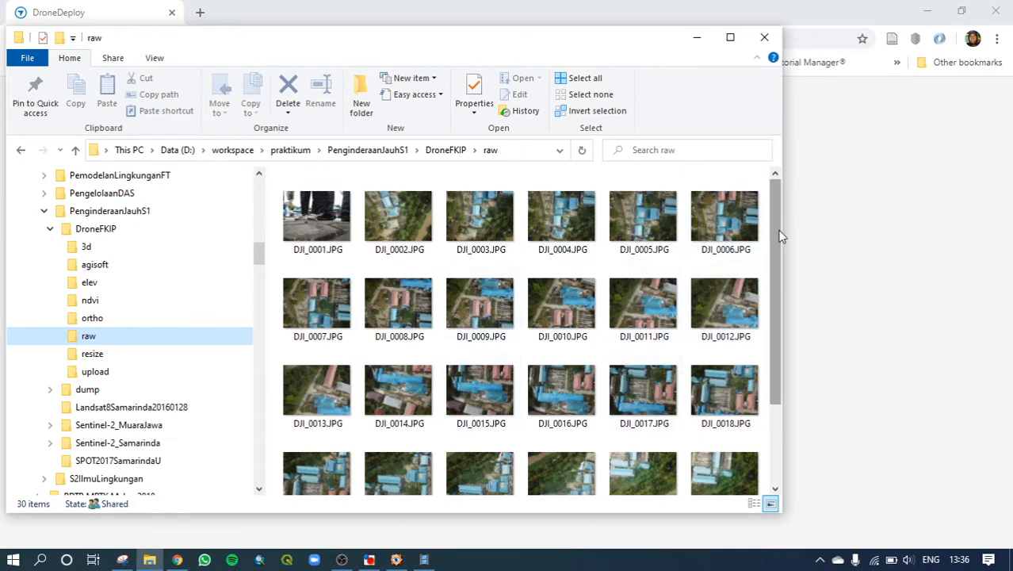
drag(780, 236, 767, 294)
drag(762, 374, 765, 341)
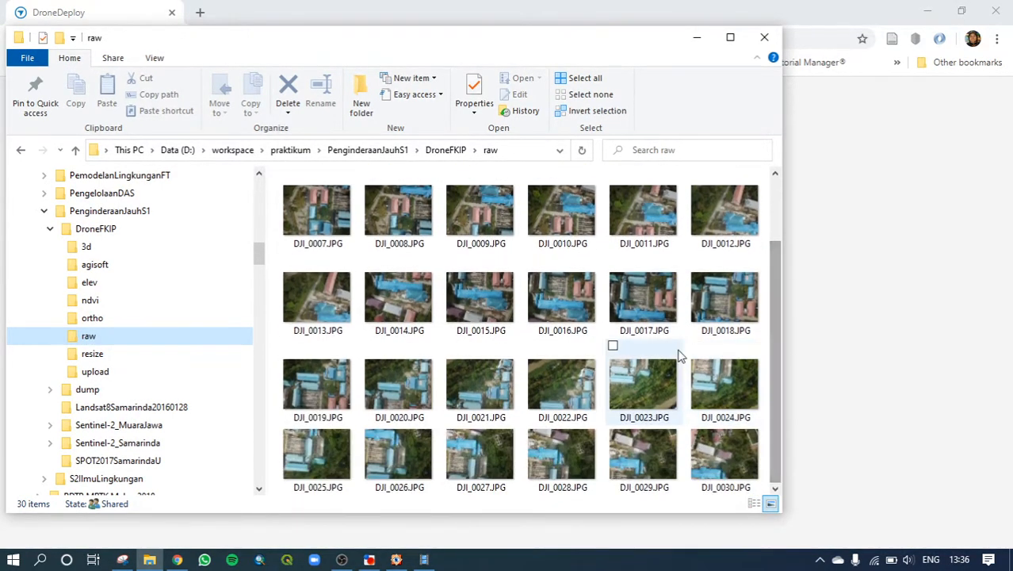
drag(774, 290, 775, 233)
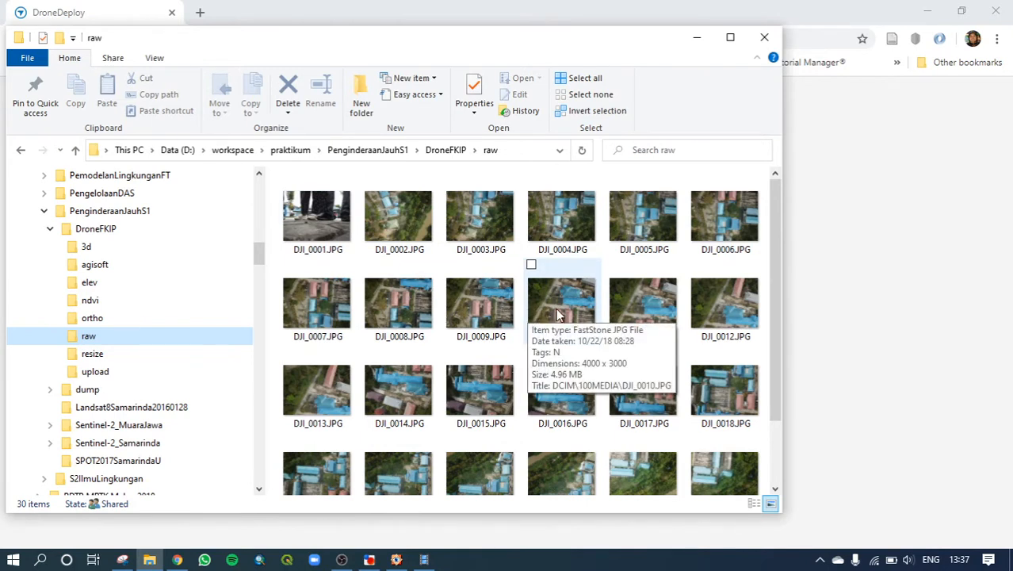
Check the resize and upload folders, return to the raw folder and examine its photo thumbnails in a maximized window.
click(93, 354)
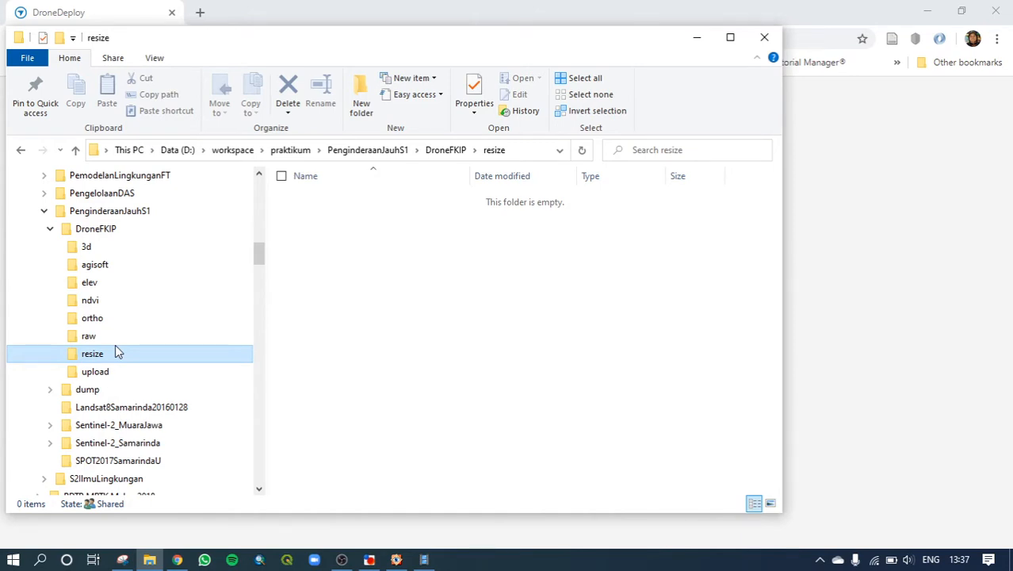
click(99, 374)
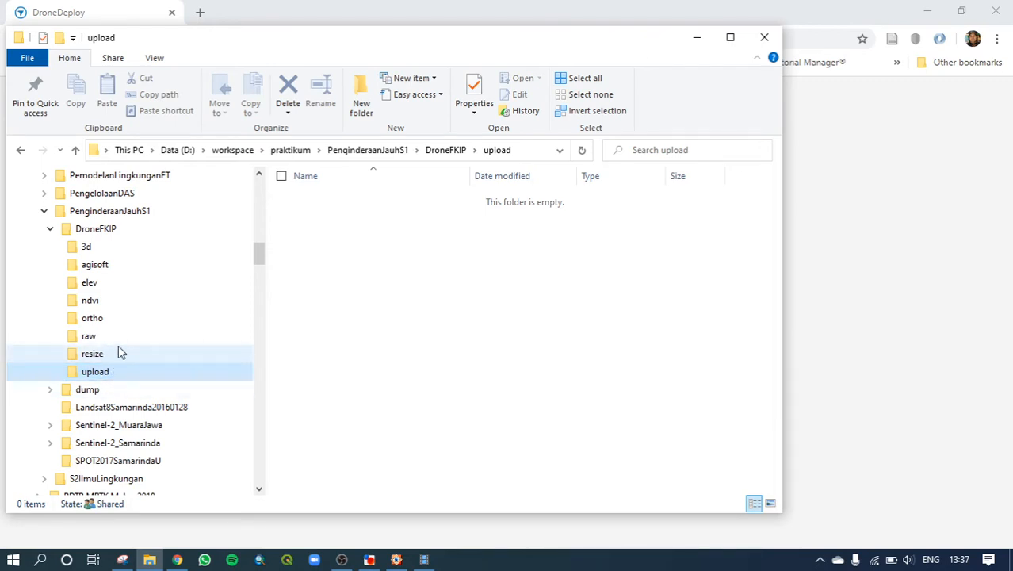
click(91, 339)
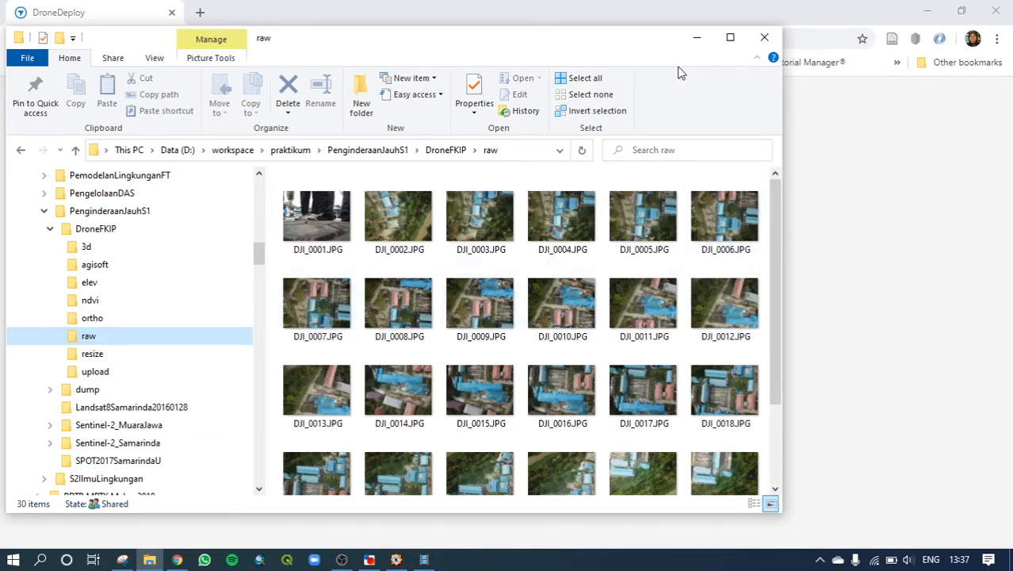
click(738, 43)
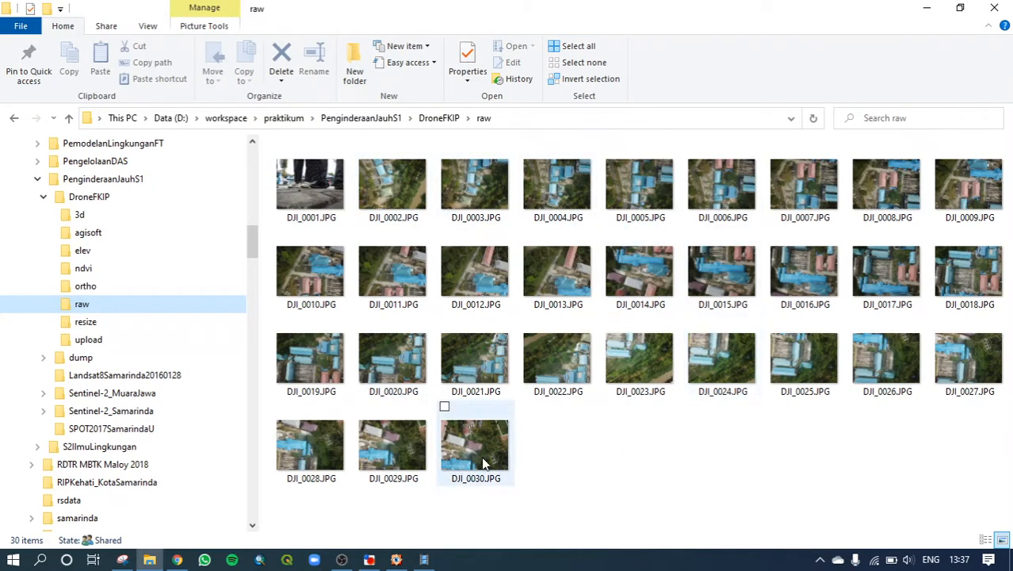
mouse_move(484, 463)
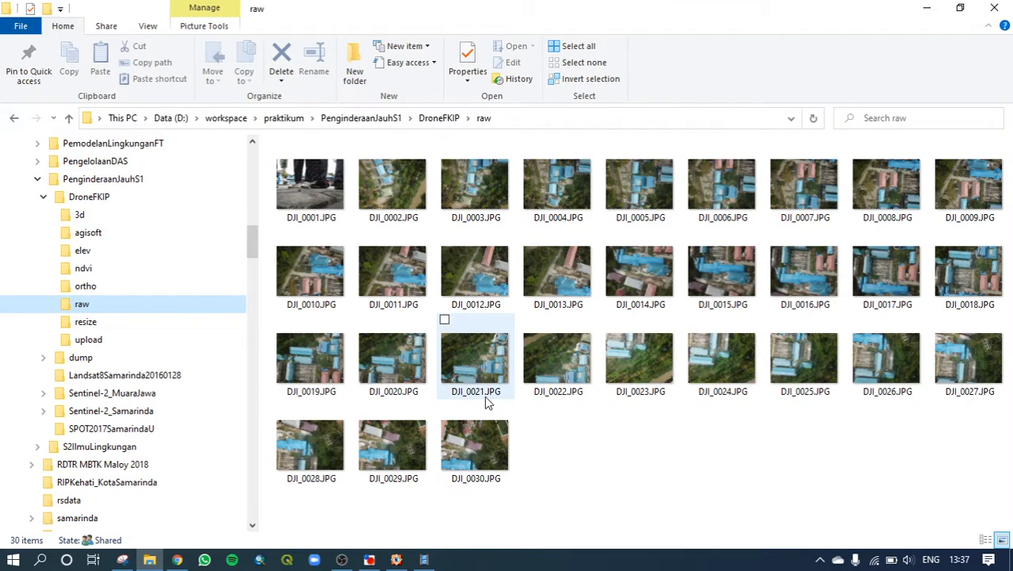
mouse_move(466, 402)
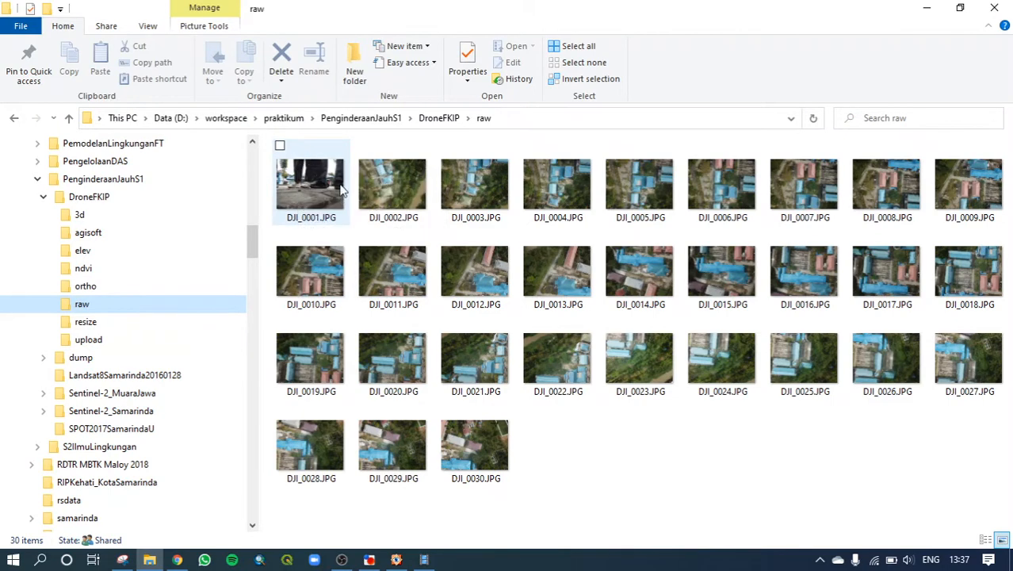
mouse_move(313, 203)
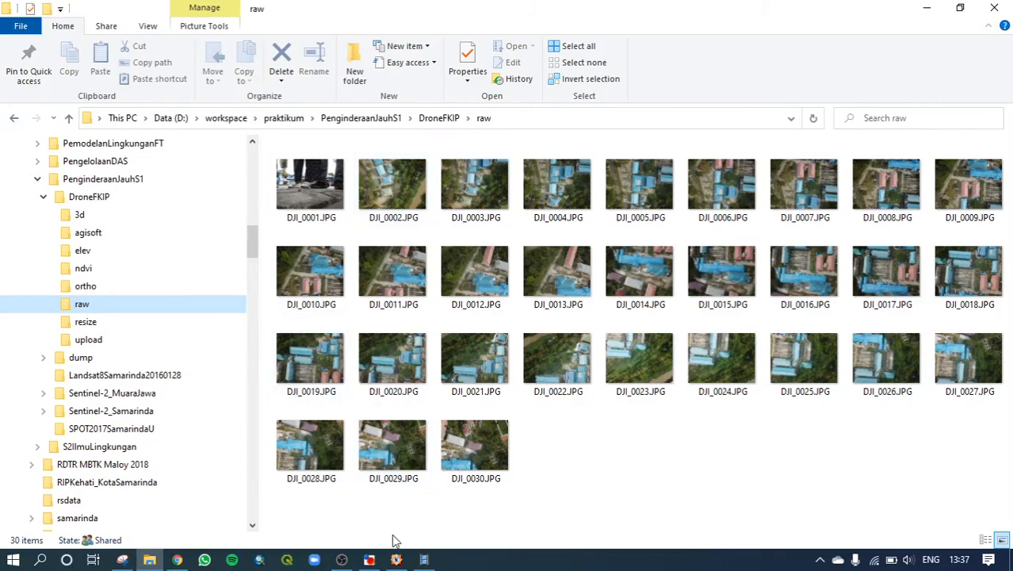
Switch to FastStone Image Viewer and compare the ground-level photo DJI_0001.JPG with the aerial photo DJI_0002.JPG.
click(394, 561)
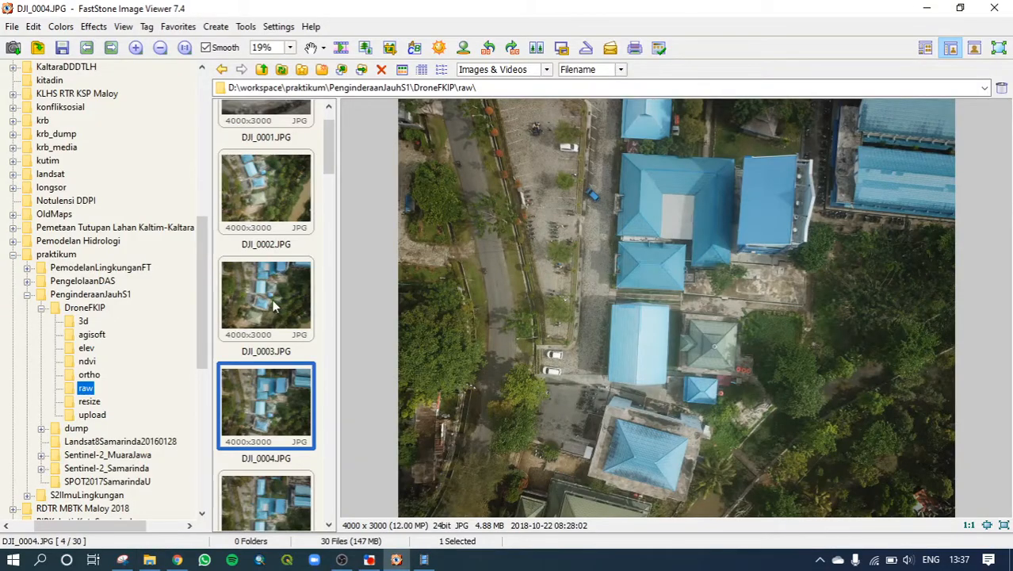
click(262, 157)
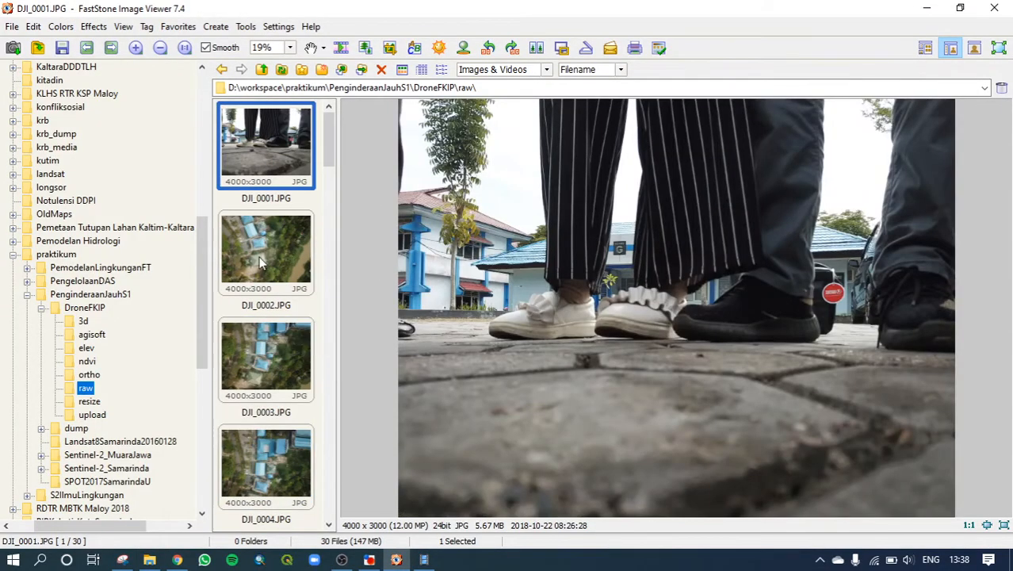
click(261, 262)
click(266, 174)
drag(556, 282, 441, 267)
click(272, 259)
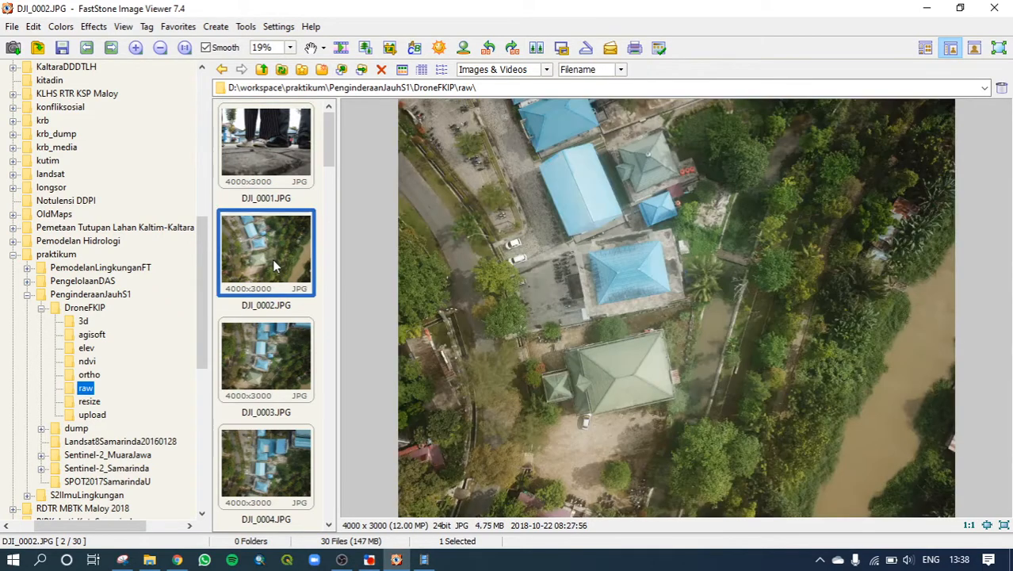
View the aerial photos DJI_0003.JPG to DJI_0010.JPG one after another, plus the last photo DJI_0030.JPG.
click(273, 357)
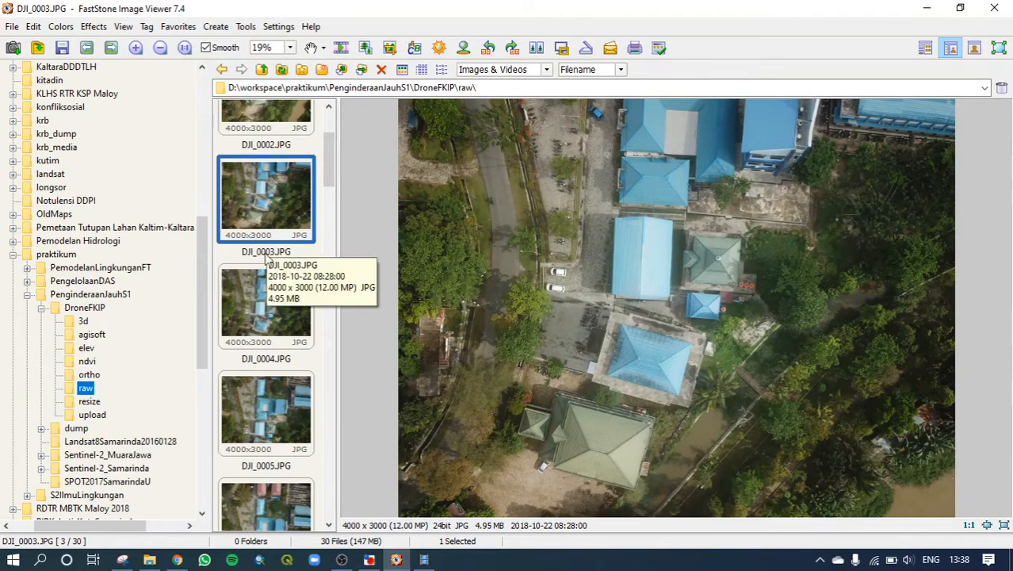
click(268, 309)
click(267, 449)
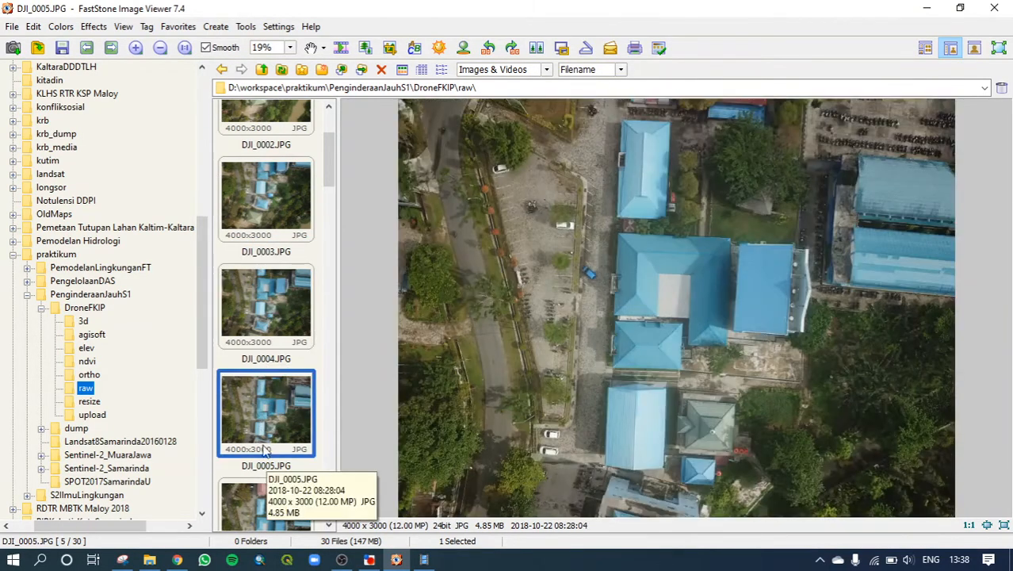
click(265, 498)
click(275, 275)
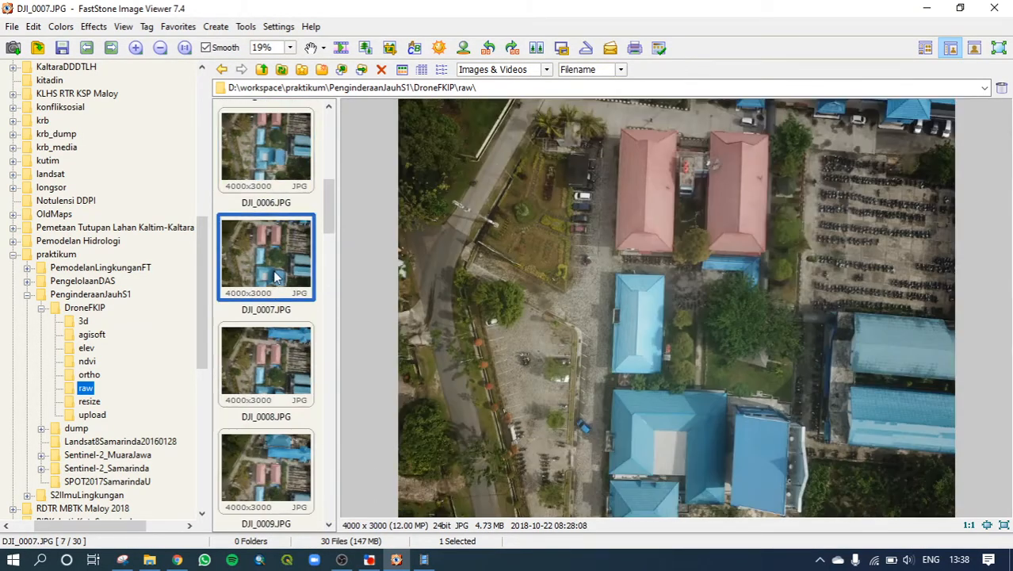
click(264, 367)
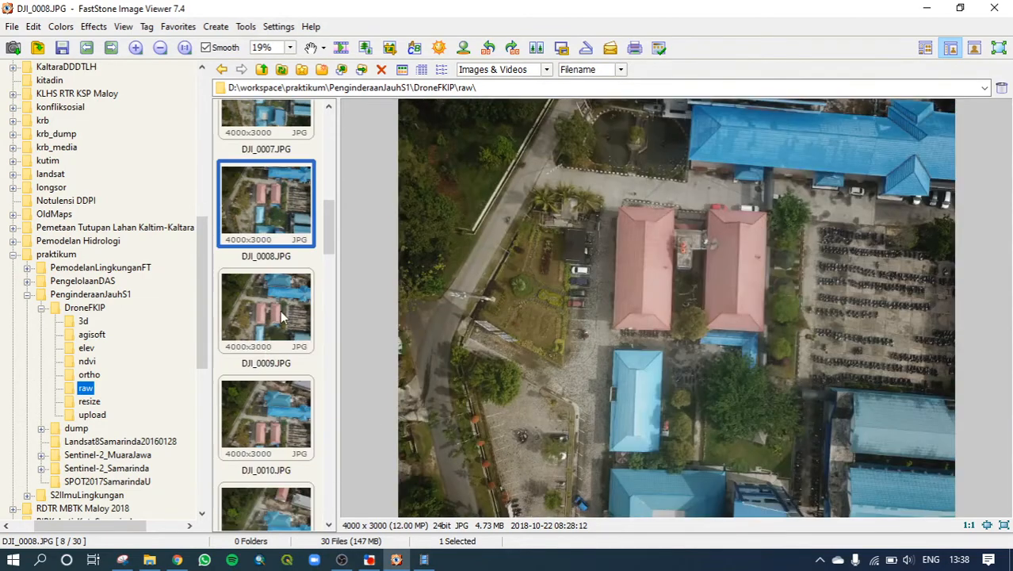
click(282, 315)
click(268, 371)
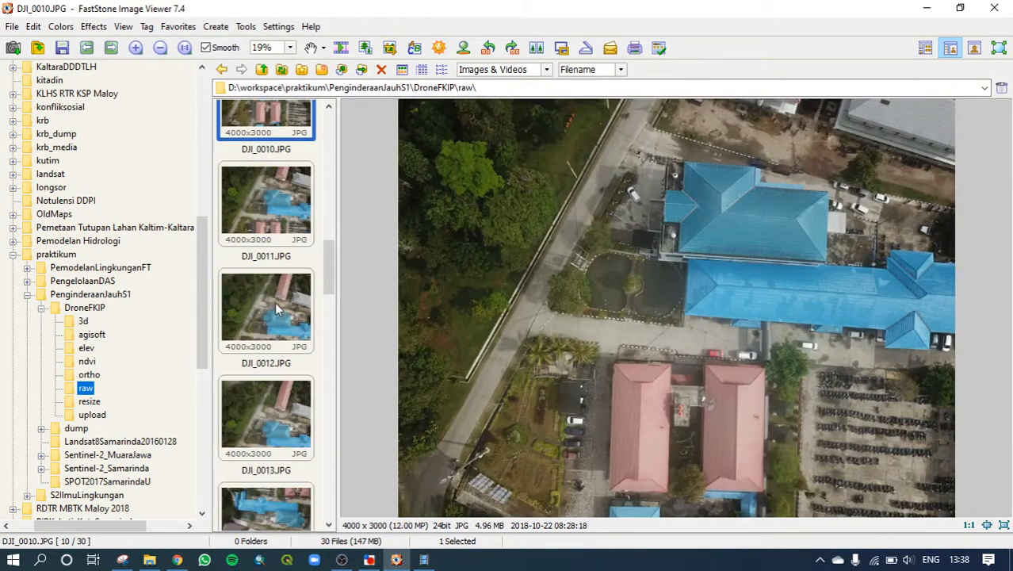
scroll(277, 309, down, 15)
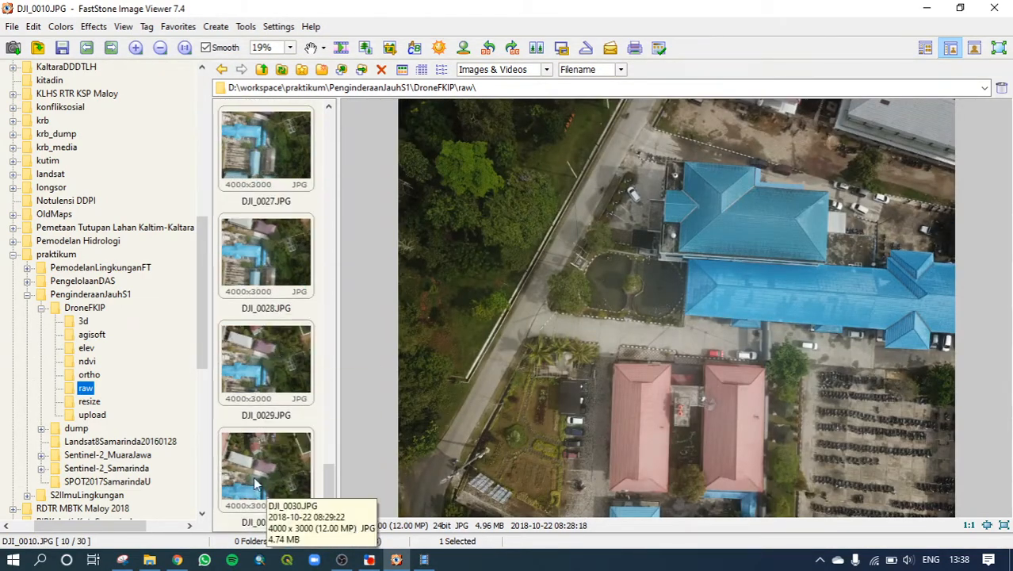
click(255, 478)
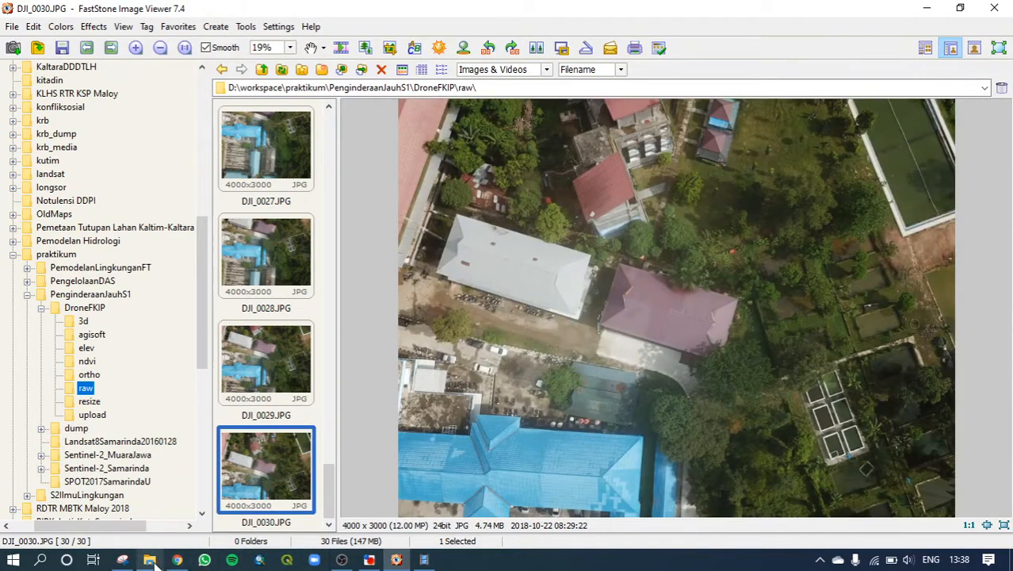
In File Explorer, move photos DJI_0002.JPG to DJI_0030.JPG from the raw folder into the upload folder, and open upload.
click(150, 560)
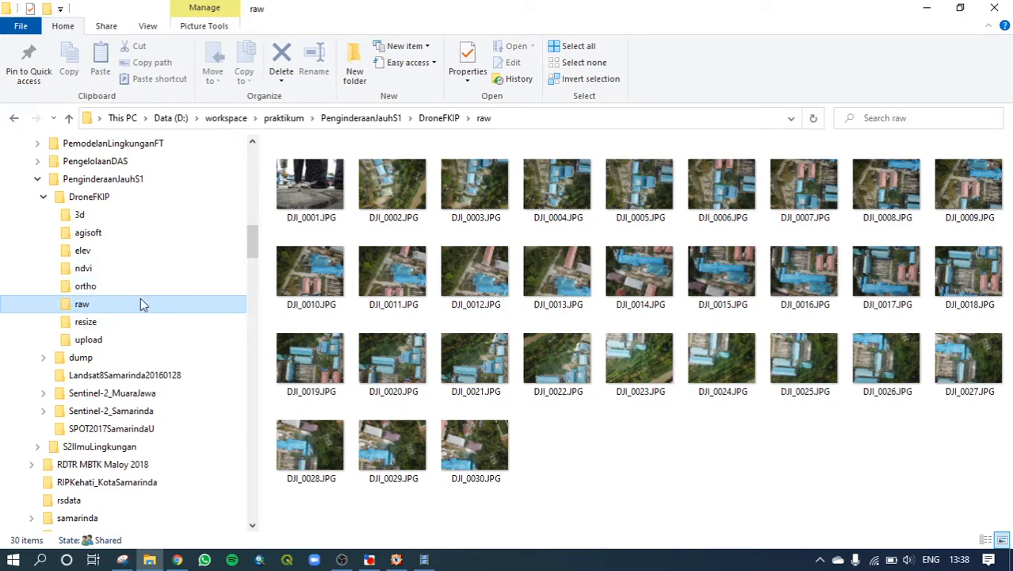
click(396, 192)
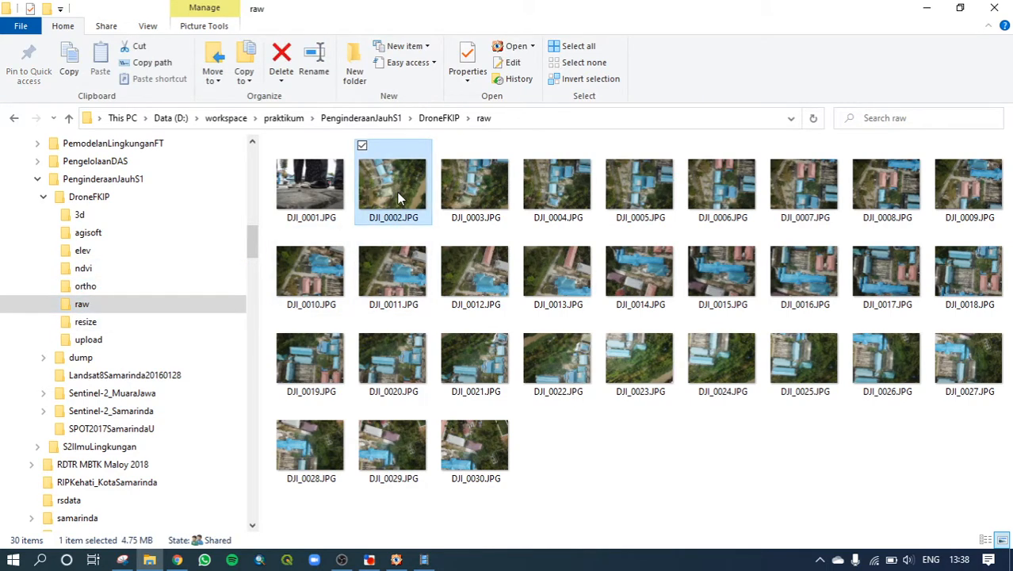
shift+click(473, 446)
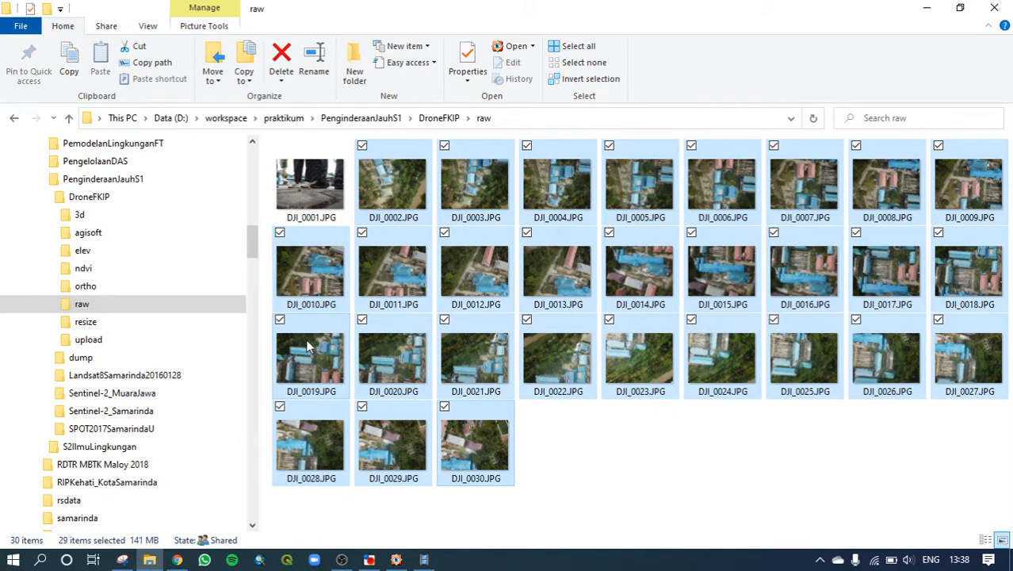
drag(309, 346, 94, 343)
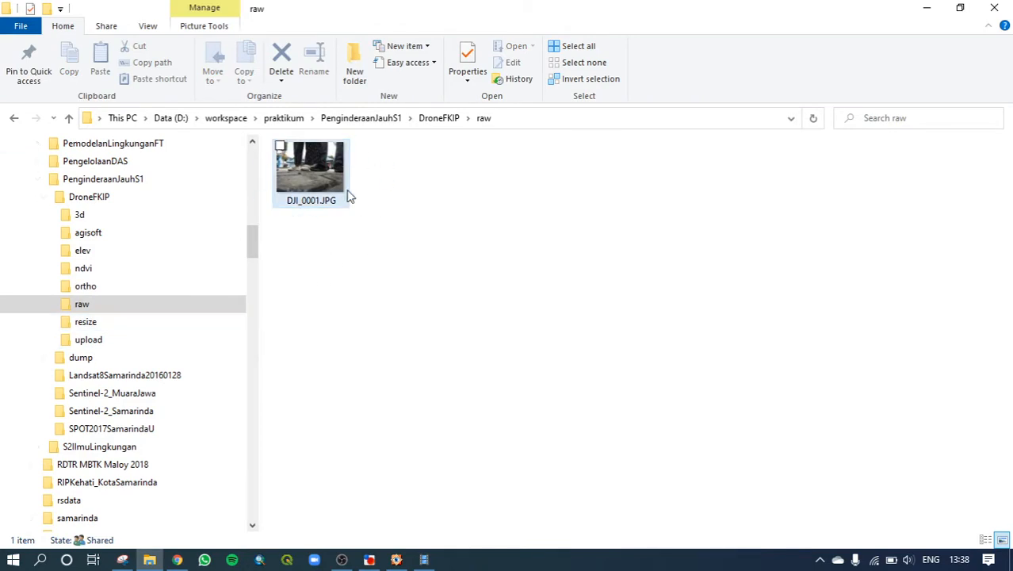
click(87, 339)
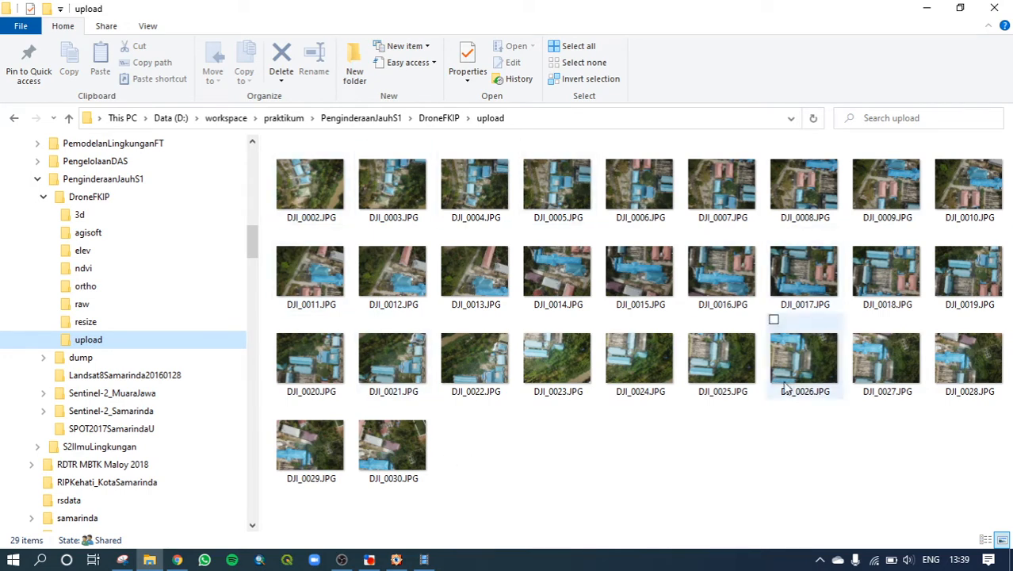
Switch to FastStone Photo Resizer and open the folder D:\workspace\praktikum\PenginderaanJauhS1\DroneFKIP\upload as the source.
mouse_move(647, 379)
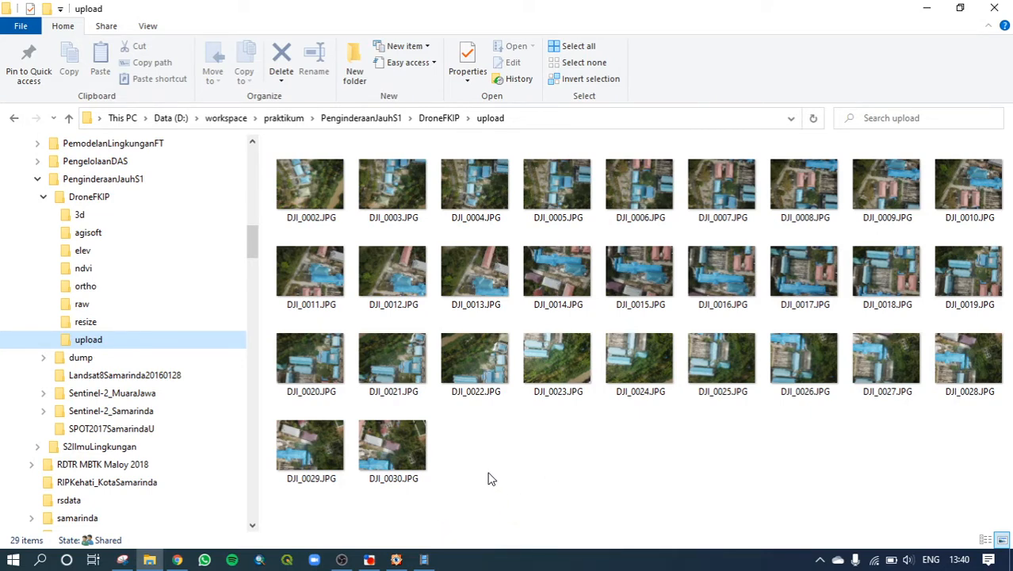
click(370, 561)
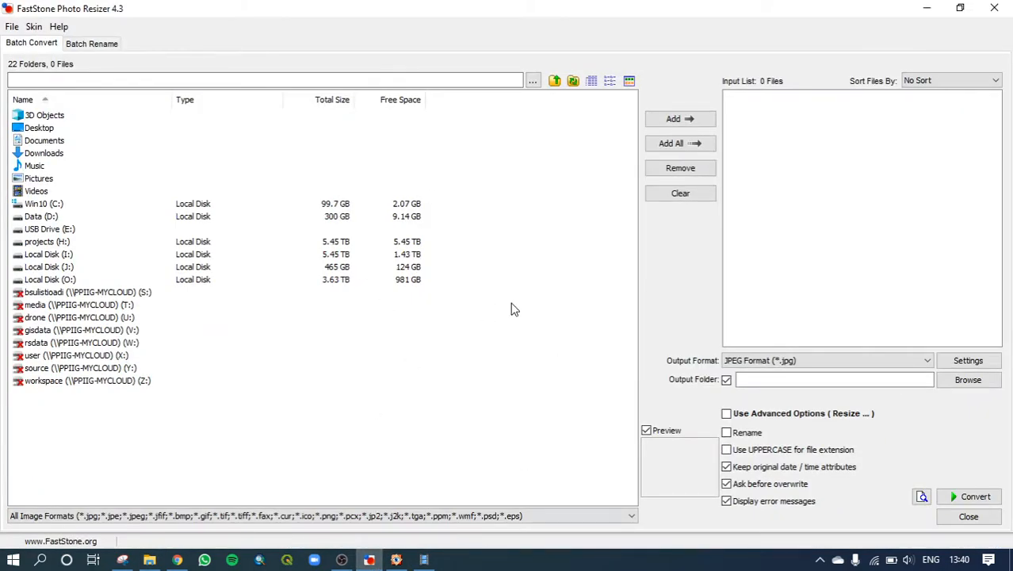
double_click(35, 219)
double_click(37, 164)
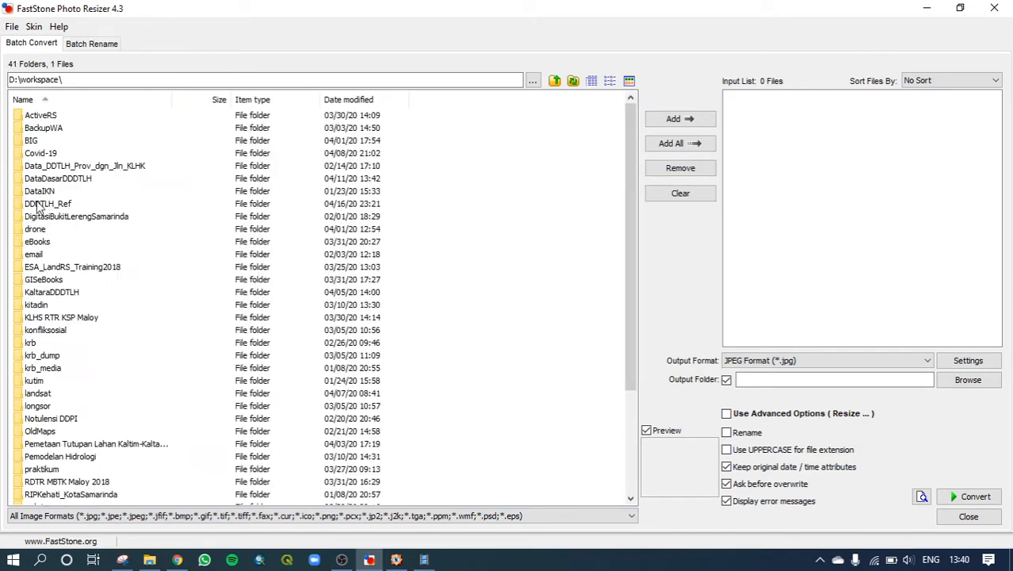
scroll(53, 309, down, 4)
double_click(41, 330)
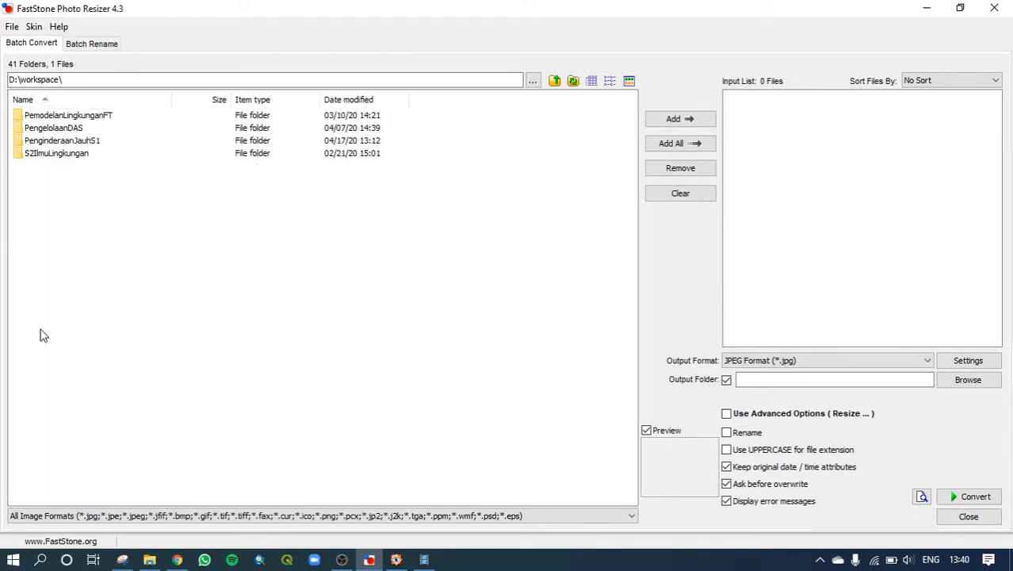
double_click(57, 142)
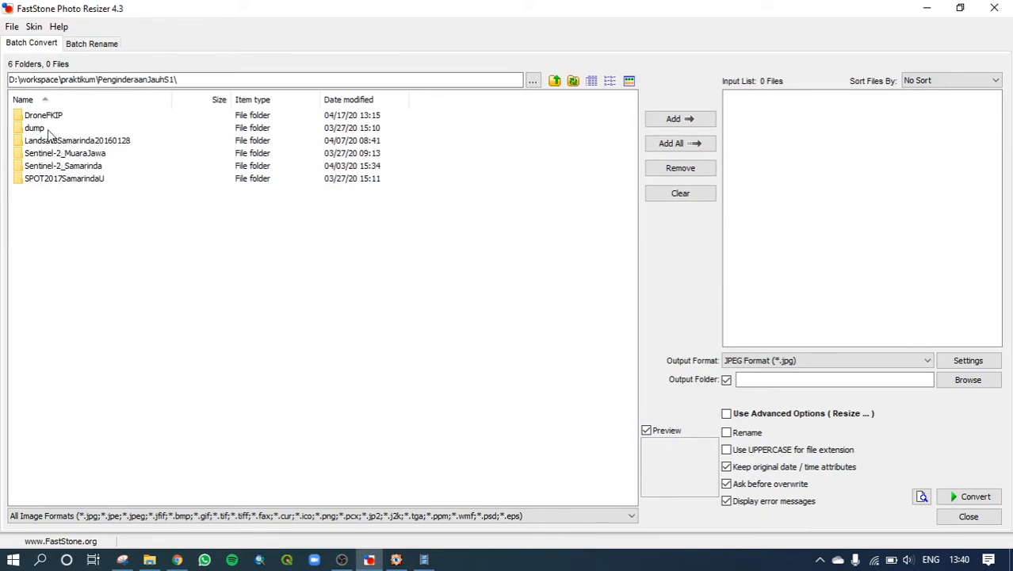
double_click(43, 116)
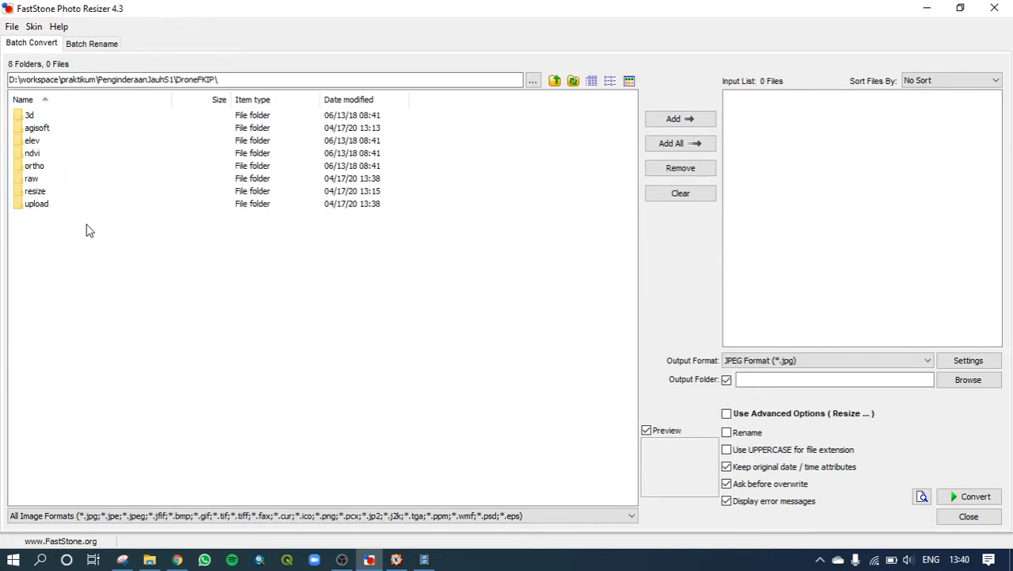
double_click(35, 206)
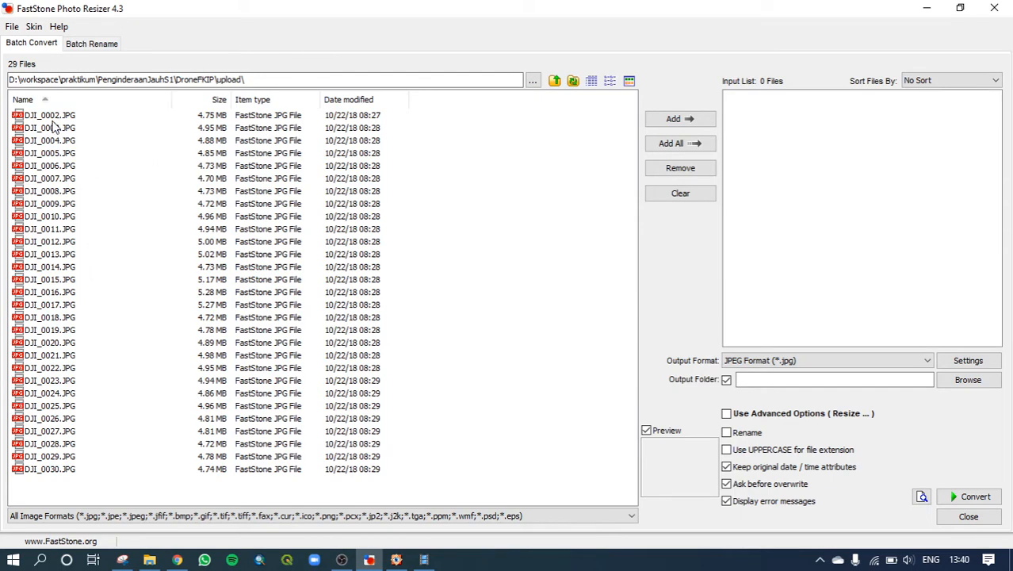
Add photos DJI_0002.JPG to DJI_0030.JPG to the conversion input list, and check and accept the JPEG output options with EXIF / IPTC data kept.
key(ctrl+a)
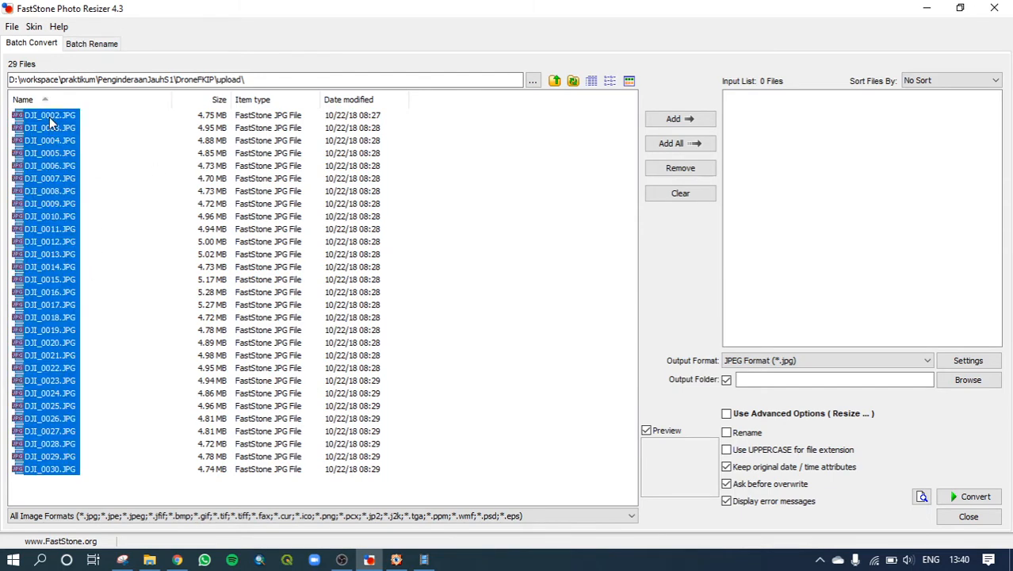
click(141, 131)
click(68, 115)
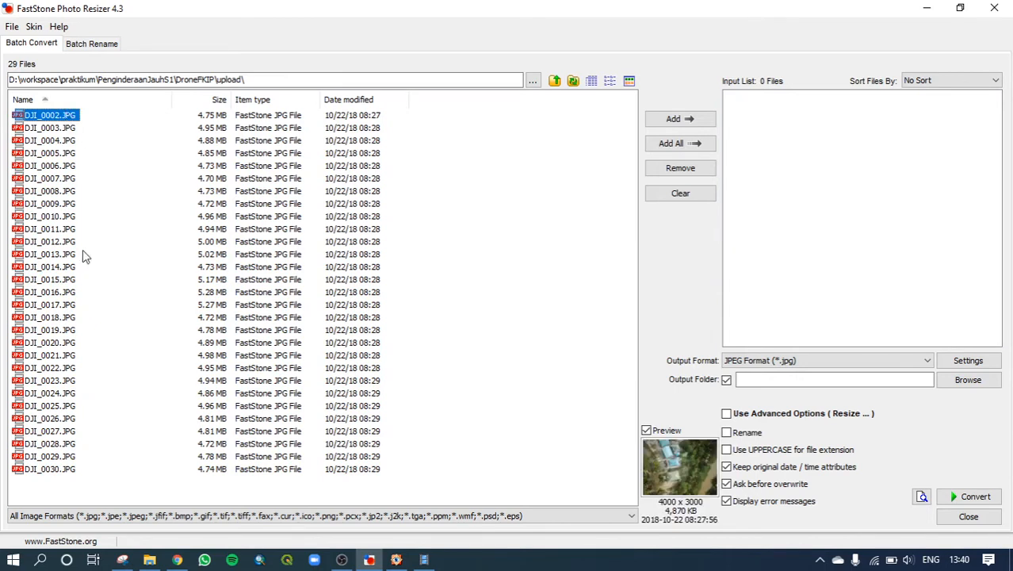
shift+click(50, 470)
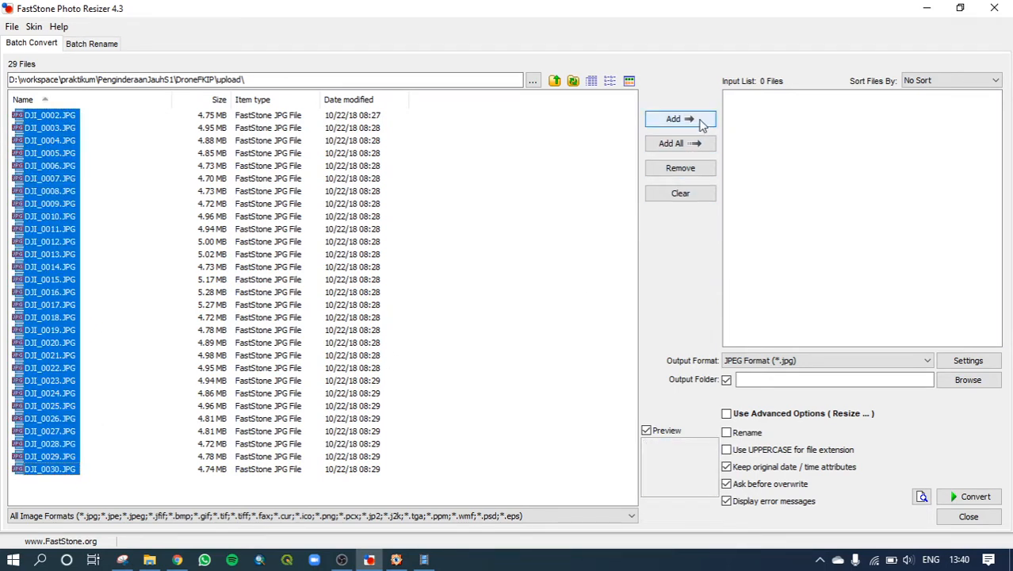
click(695, 121)
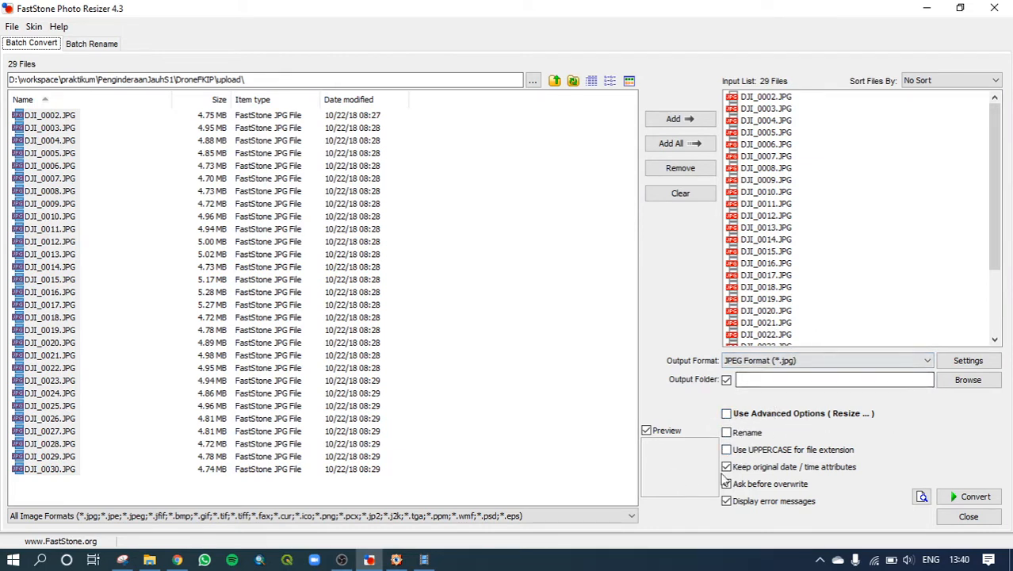
click(968, 361)
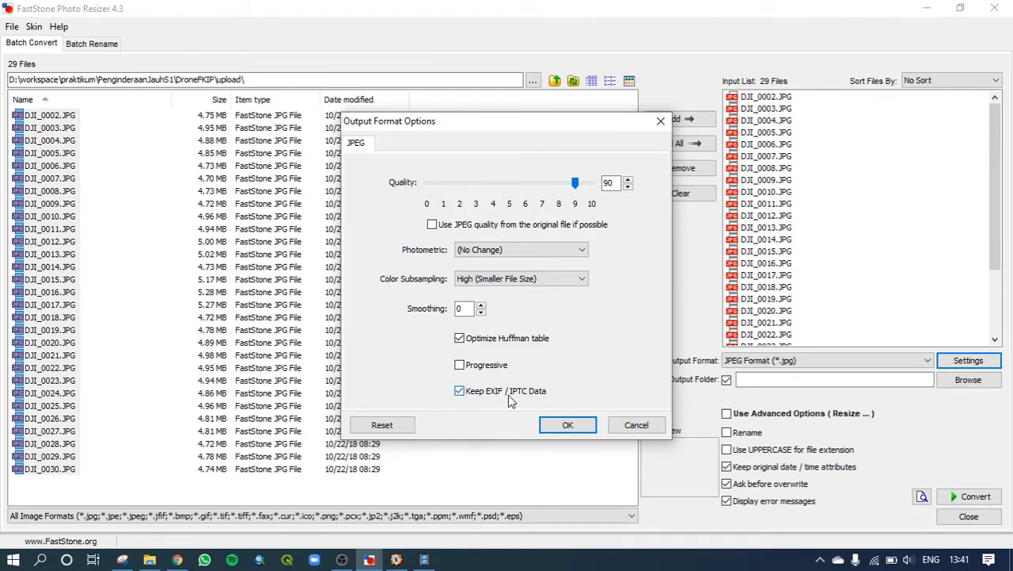
click(567, 428)
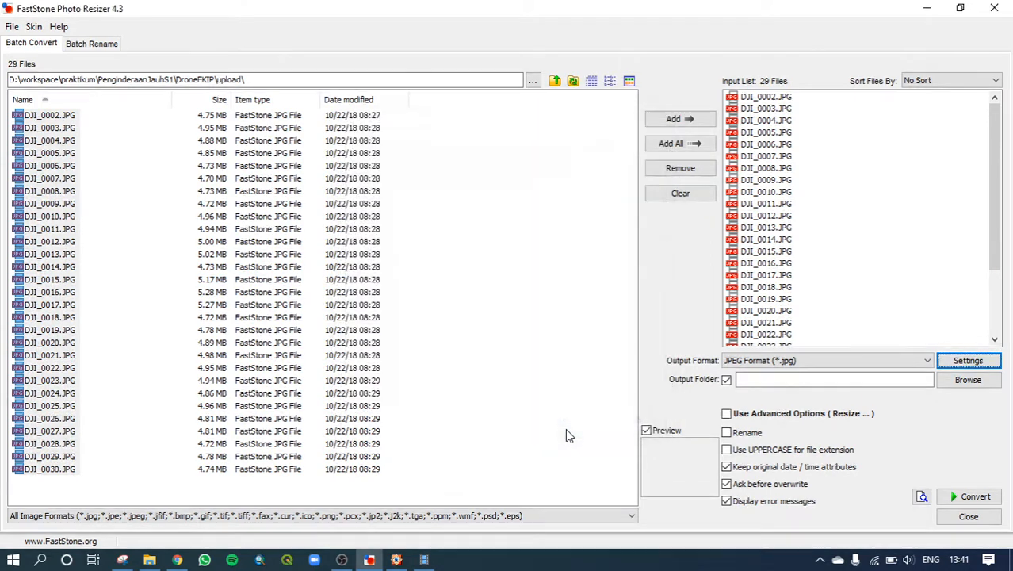
Set the output folder to resize inside D:\workspace\praktikum\PenginderaanJauhS1\DroneFKIP.
click(957, 380)
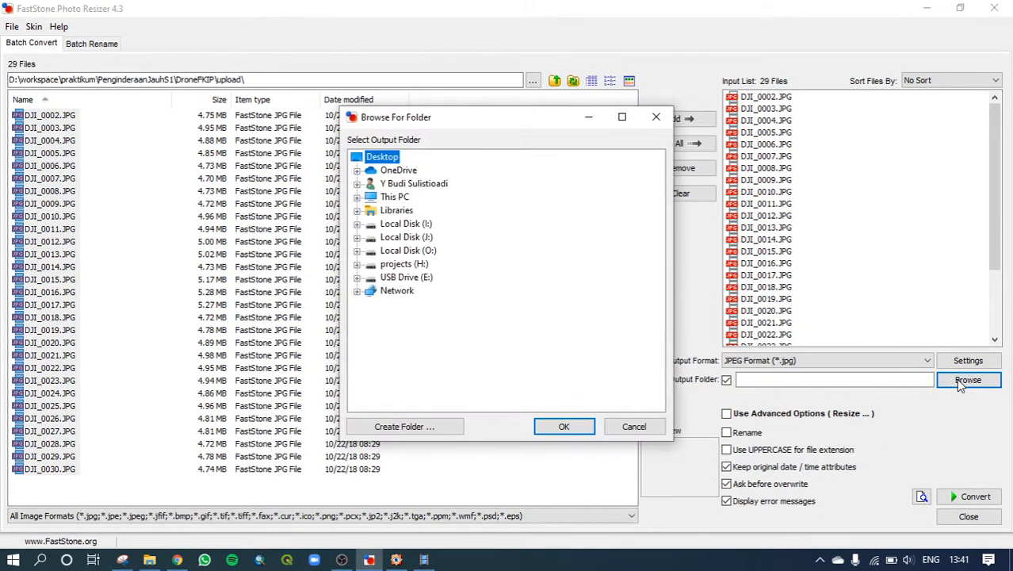
click(357, 197)
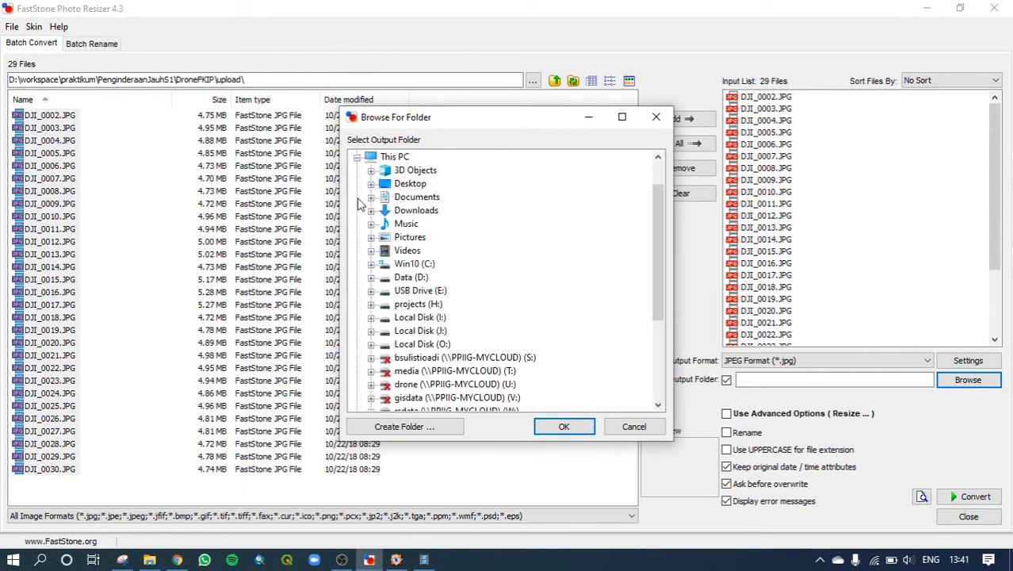
click(371, 278)
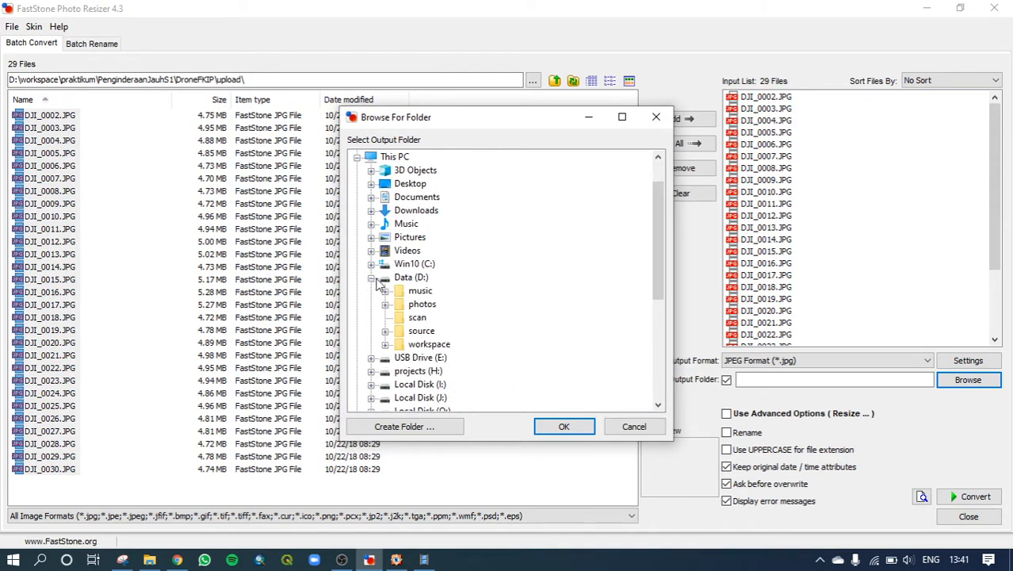
click(385, 344)
scroll(402, 343, down, 3)
scroll(403, 342, down, 8)
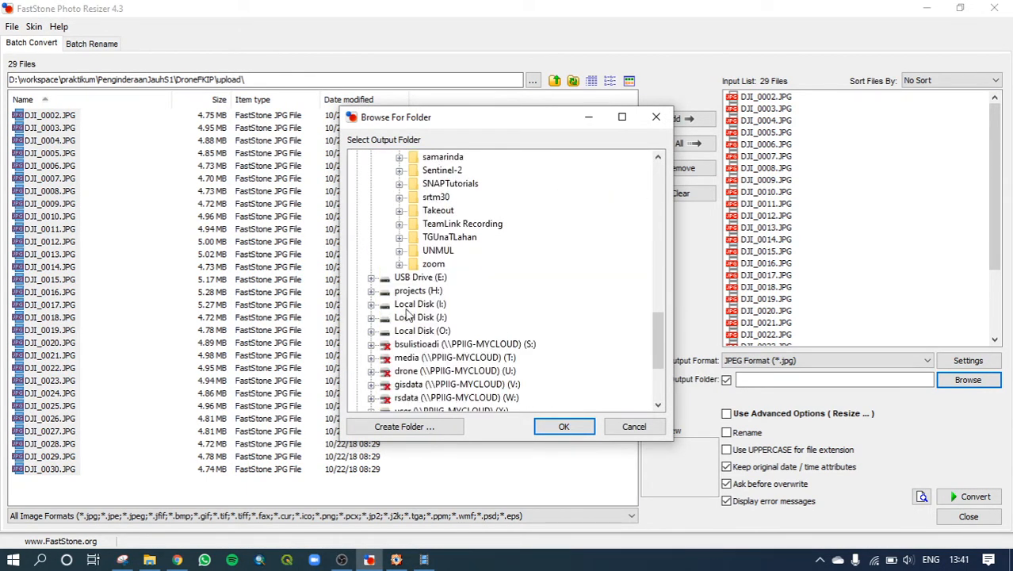
scroll(406, 317, up, 2)
click(399, 184)
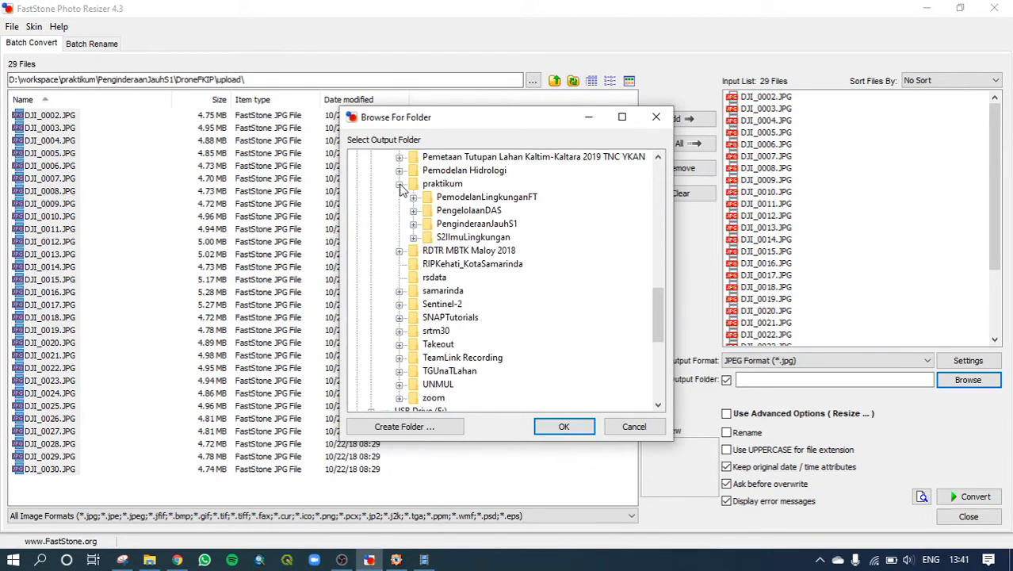
click(413, 223)
click(427, 237)
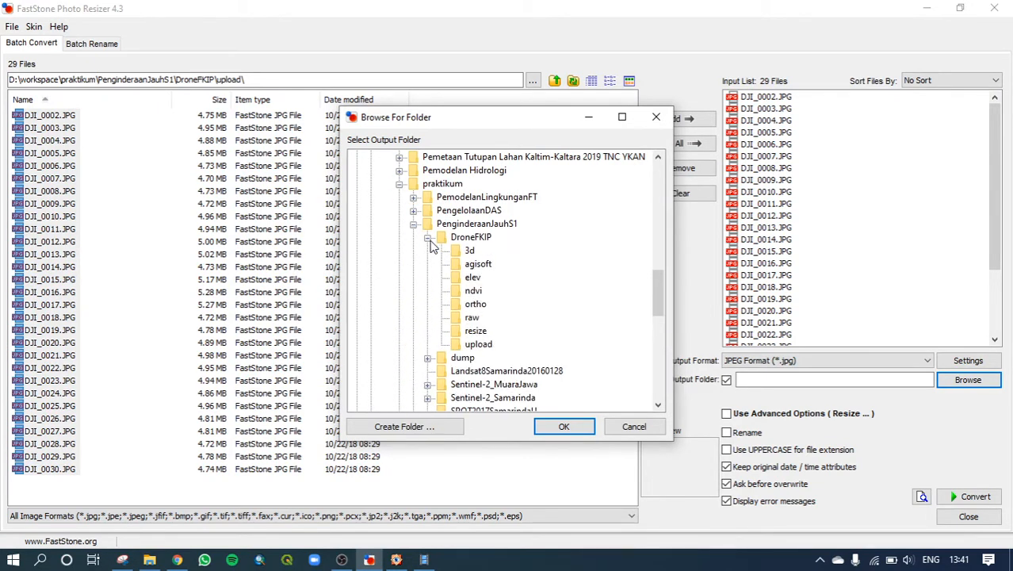
click(478, 332)
click(564, 426)
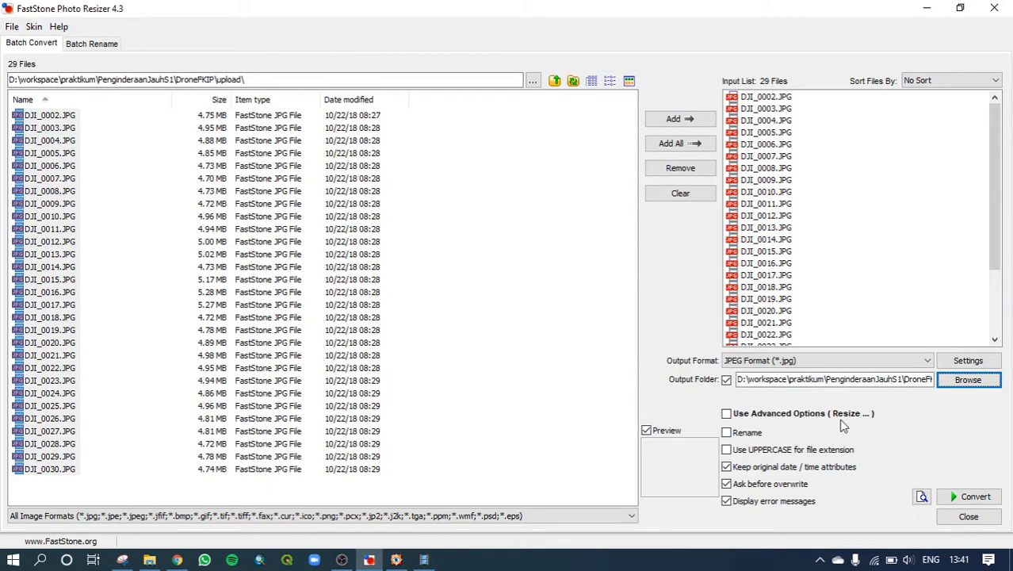
Enable the advanced options and turn on resizing by percentage with the 50% (Half Size) preset, keeping the Lanczos3 (Default) filter.
click(727, 414)
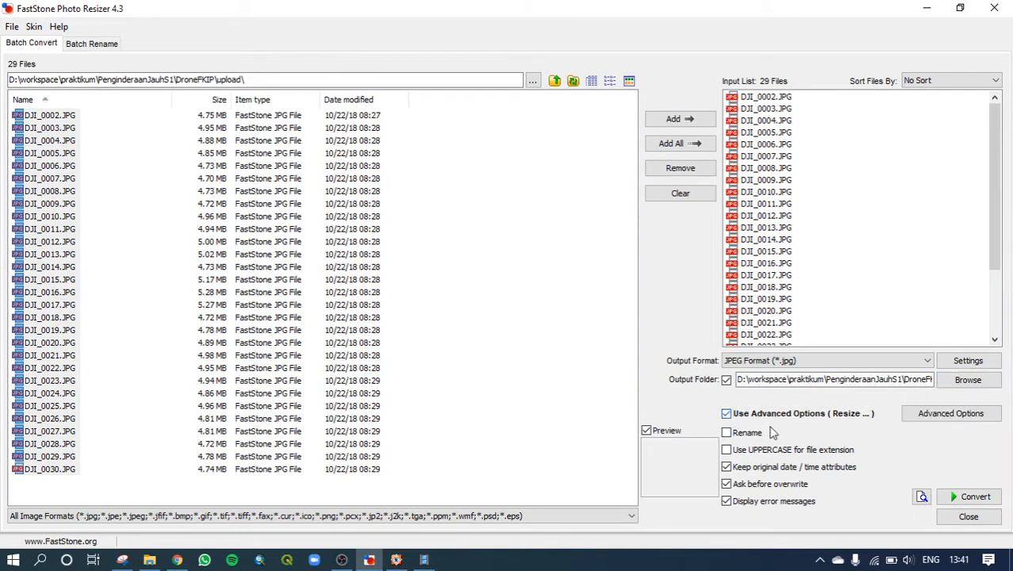
click(939, 420)
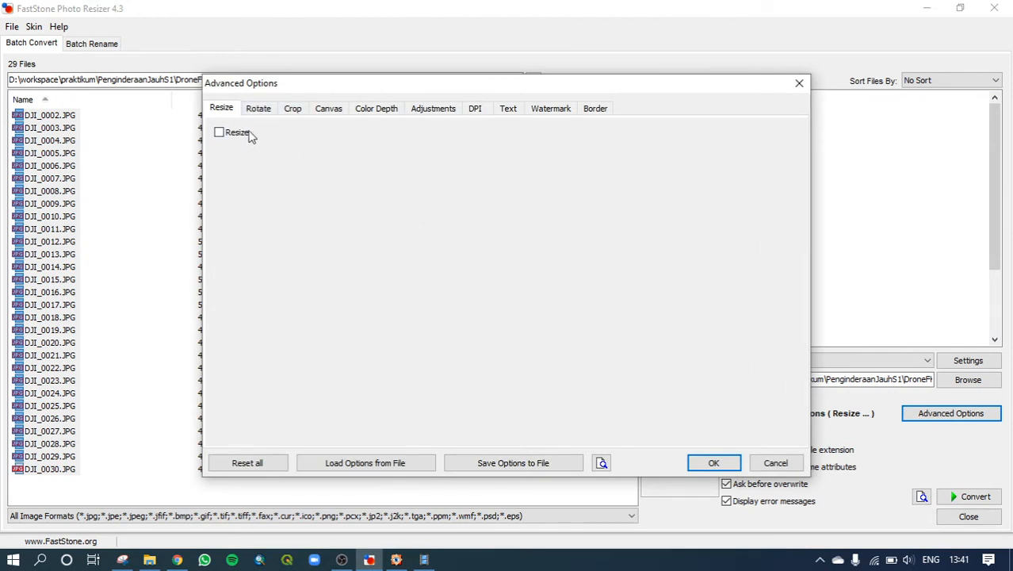
click(220, 134)
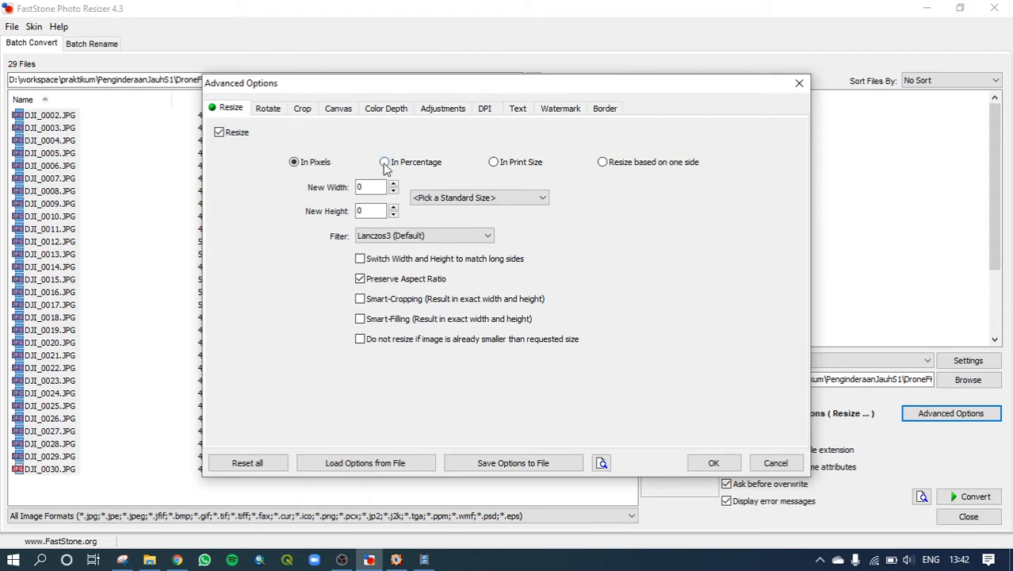
click(384, 163)
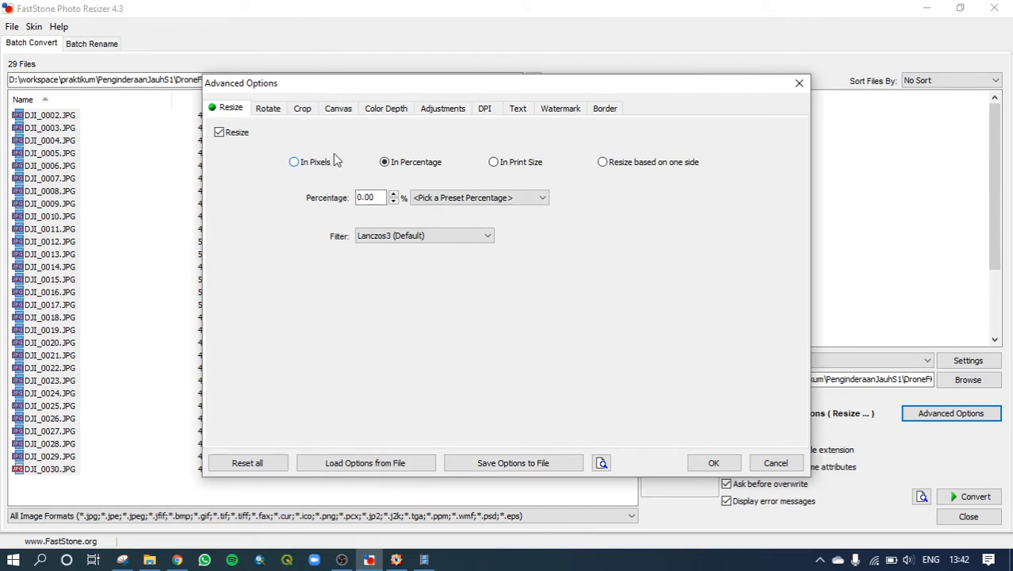
click(528, 199)
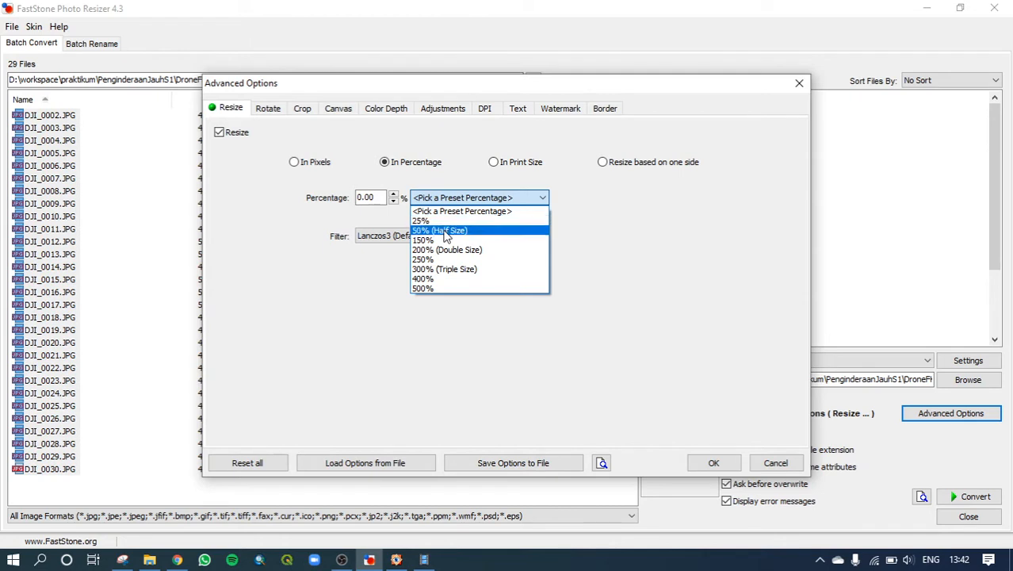
click(446, 231)
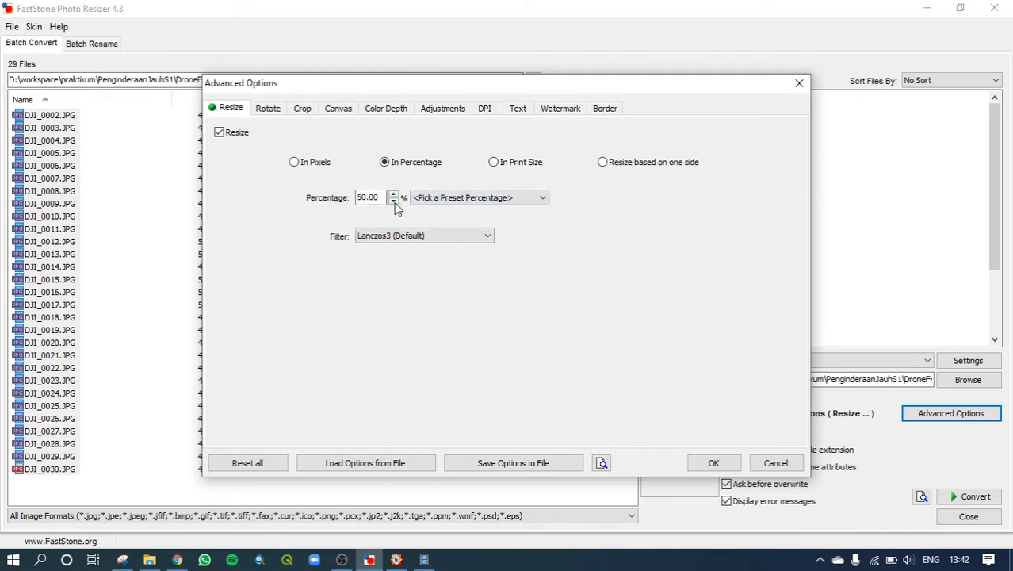
click(485, 236)
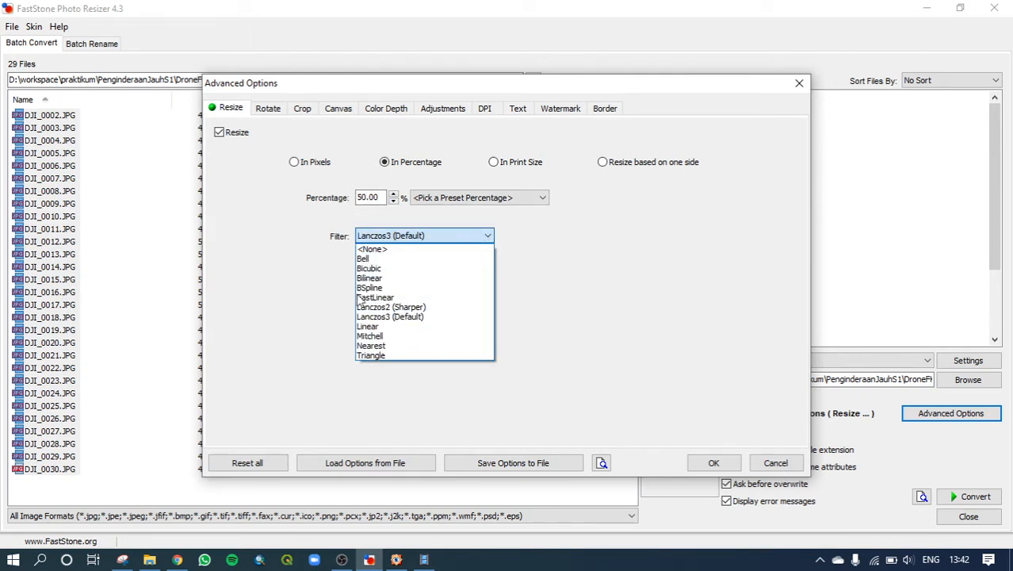
click(567, 273)
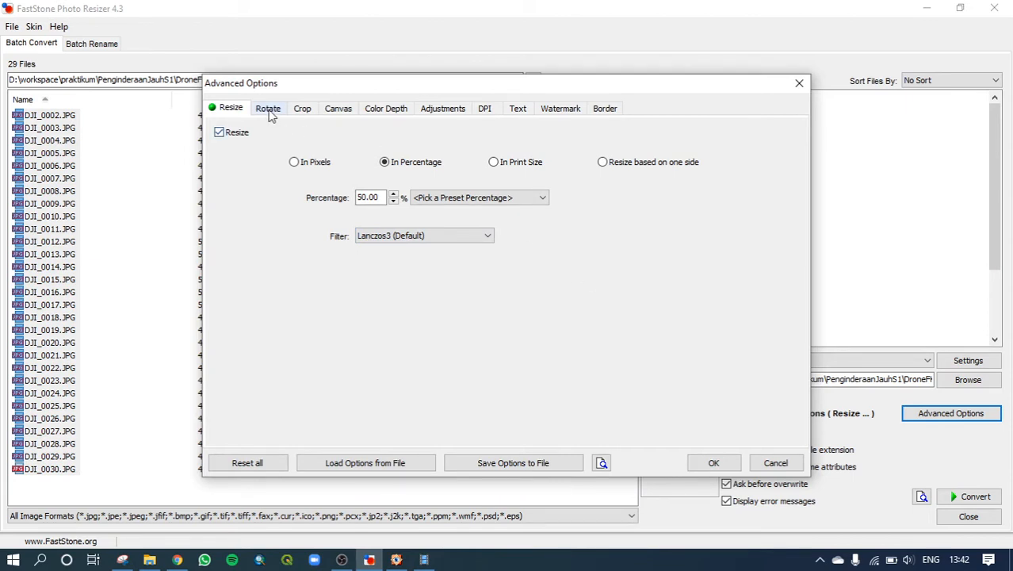
Review the remaining advanced options, from rotation, crop, canvas and color depth to adjustments, DPI, text, watermark and border.
click(270, 111)
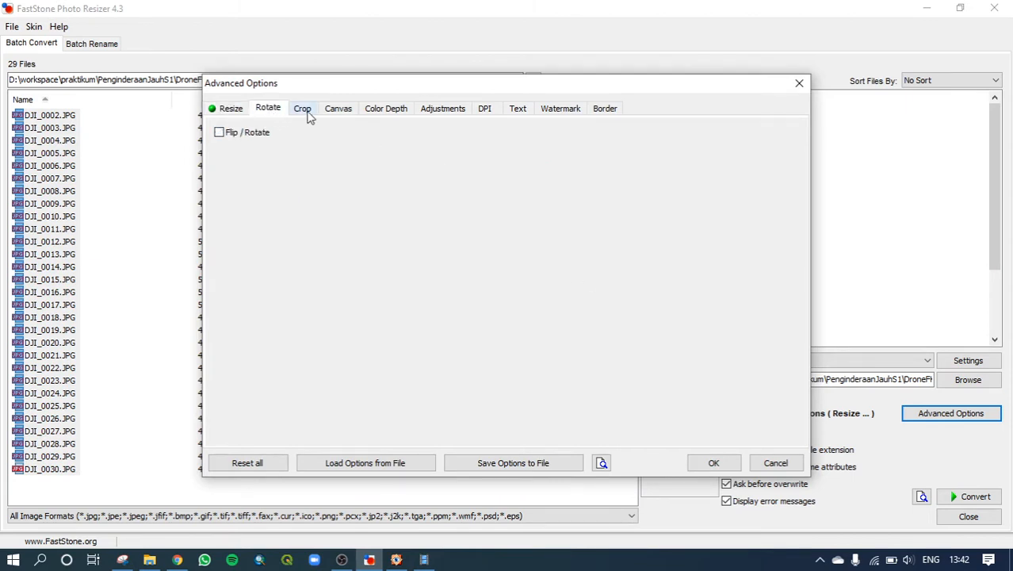
click(308, 114)
click(336, 112)
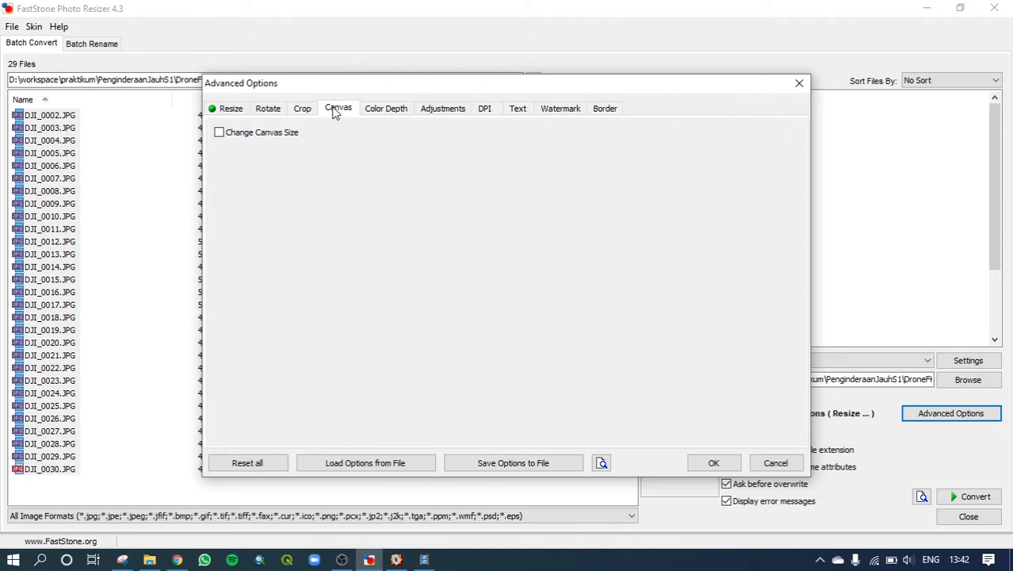
click(384, 116)
click(454, 109)
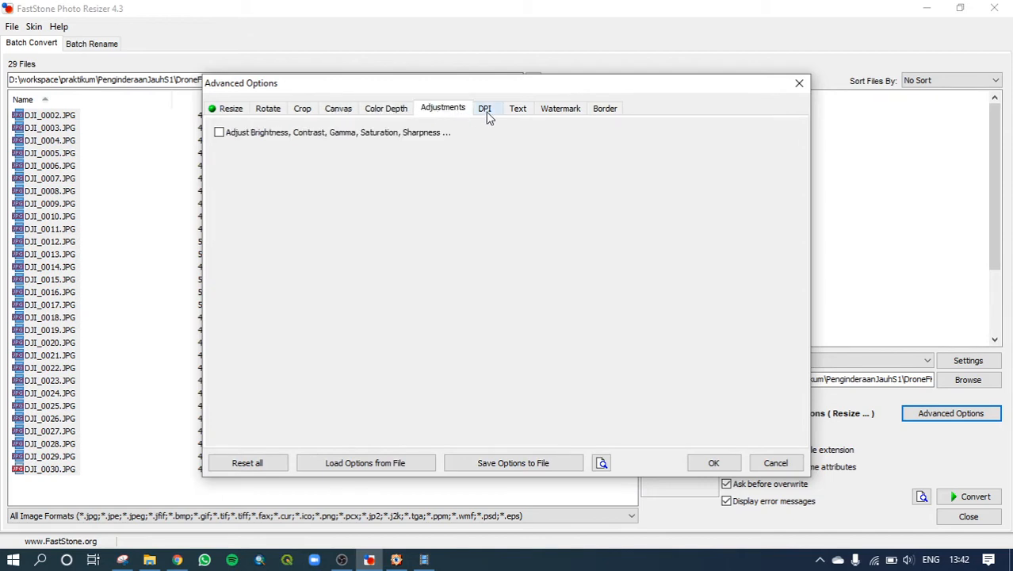
click(485, 112)
click(519, 109)
click(558, 111)
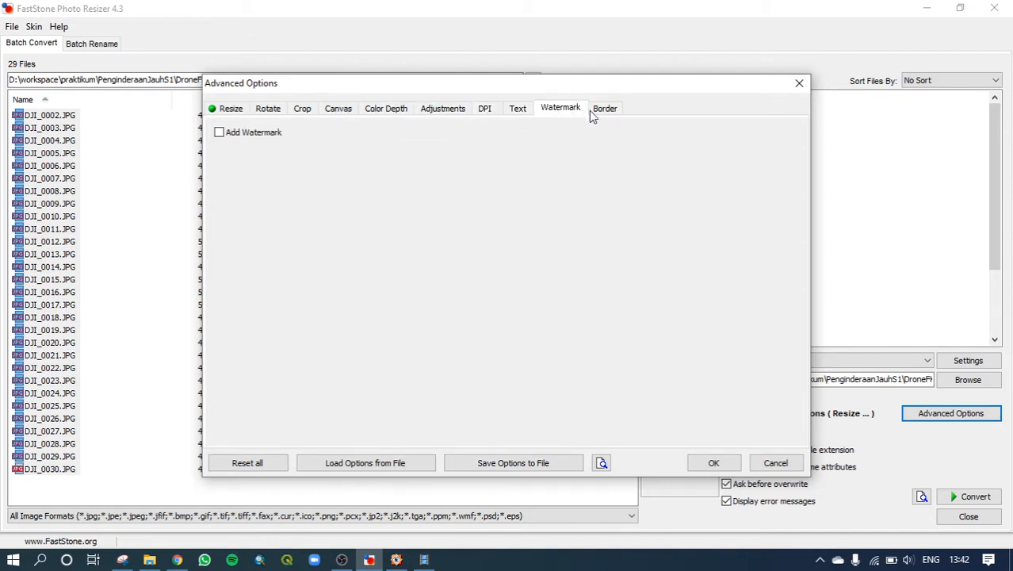
click(605, 110)
Return to the resize settings, accept the advanced options and run the batch conversion of the listed photos.
click(229, 109)
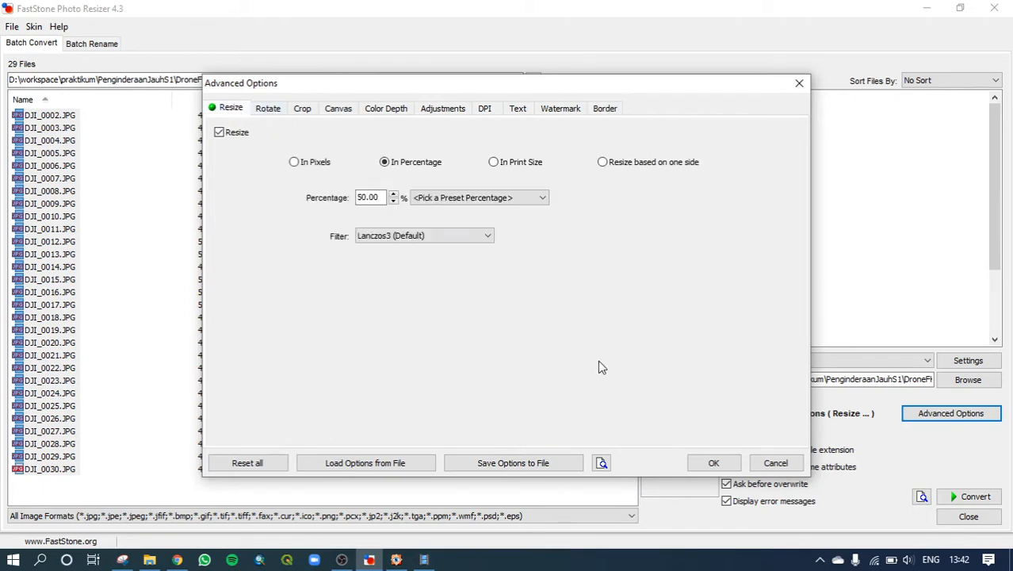
click(723, 462)
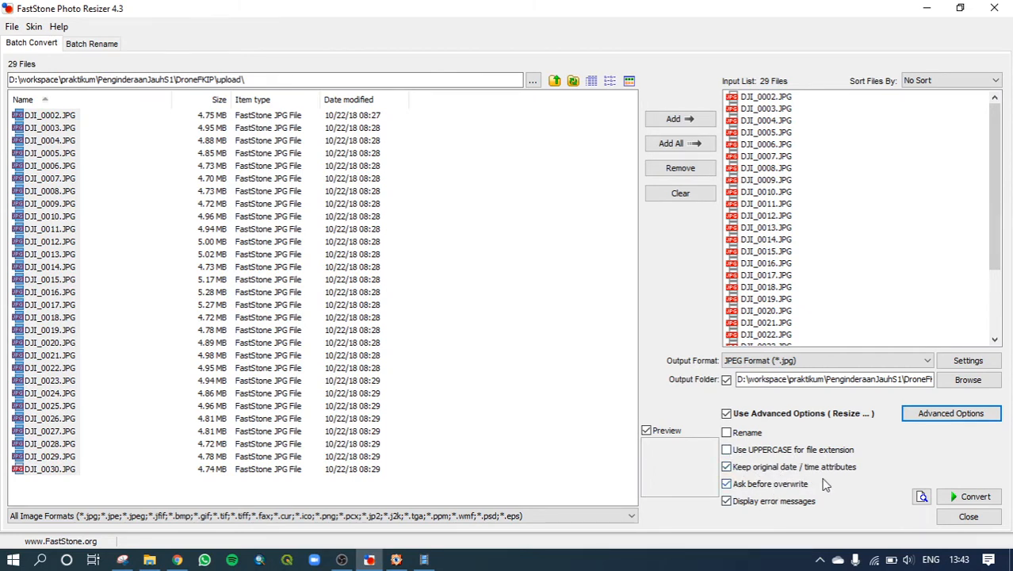
click(970, 496)
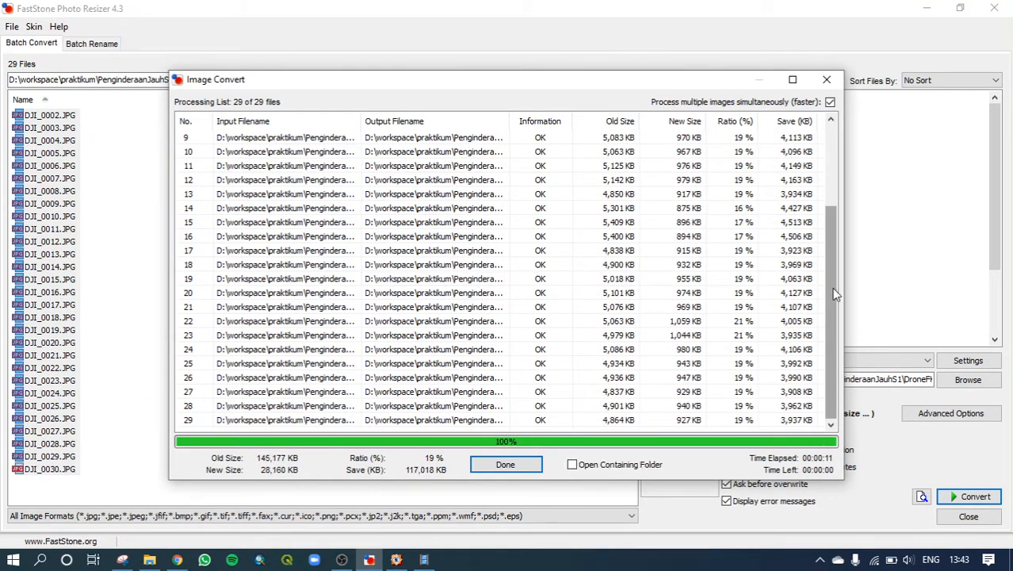
Review the old and new file sizes across the conversion report and close it.
drag(834, 294, 824, 164)
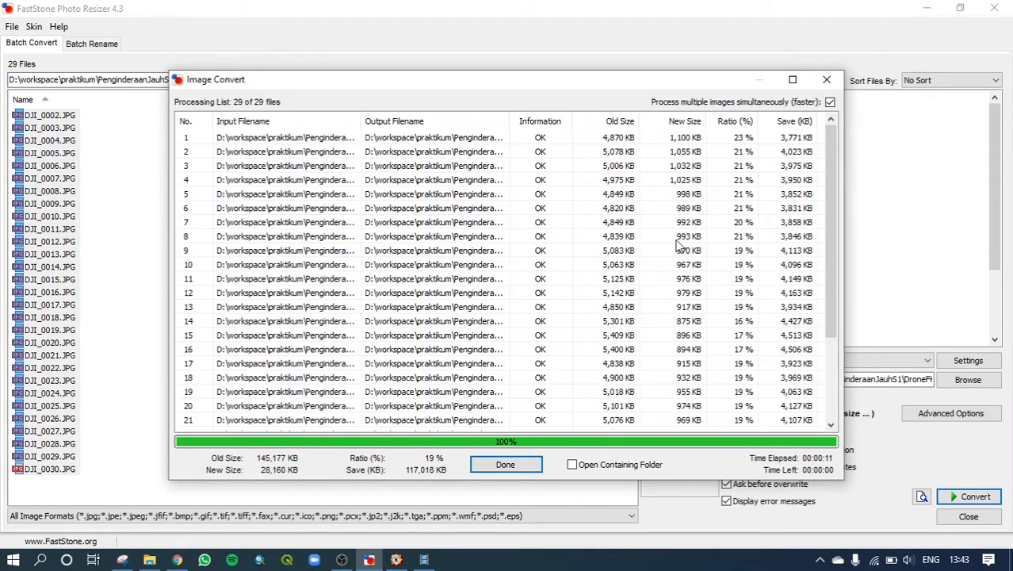
drag(829, 168, 829, 212)
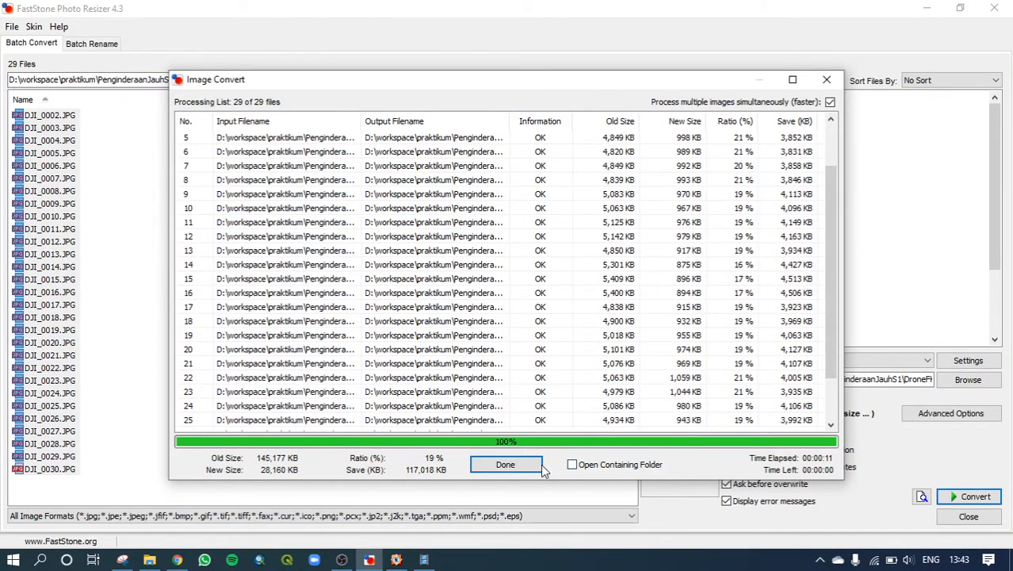
click(508, 466)
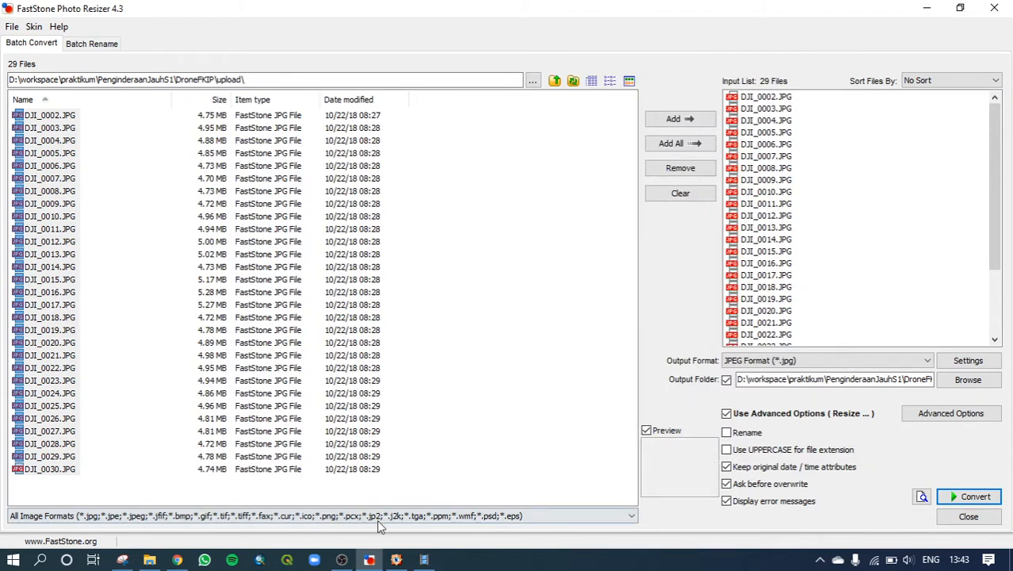
Switch to File Explorer, show the resize folder of DroneFKIP and open DJI_0002.jpg.
click(150, 560)
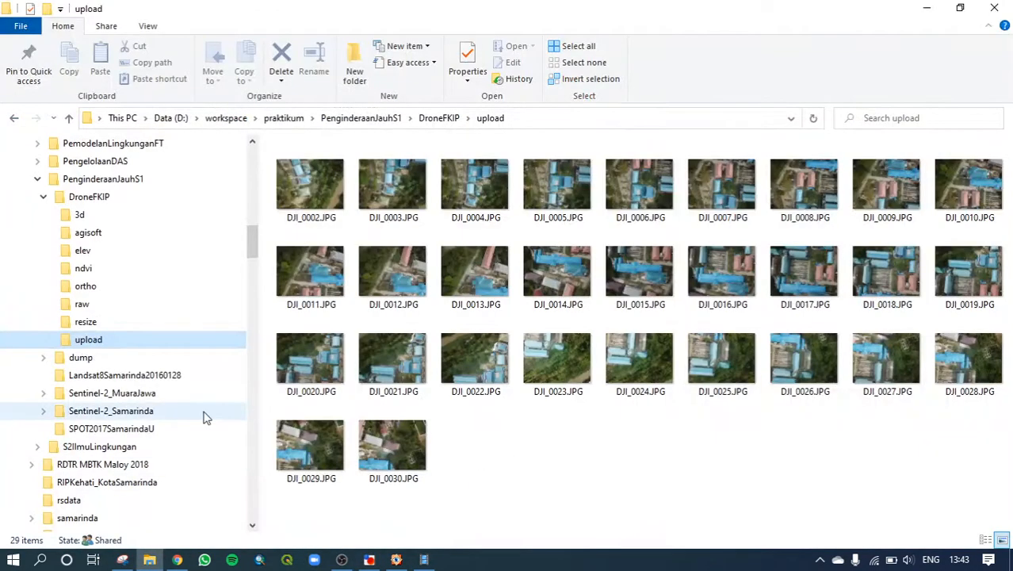
click(84, 325)
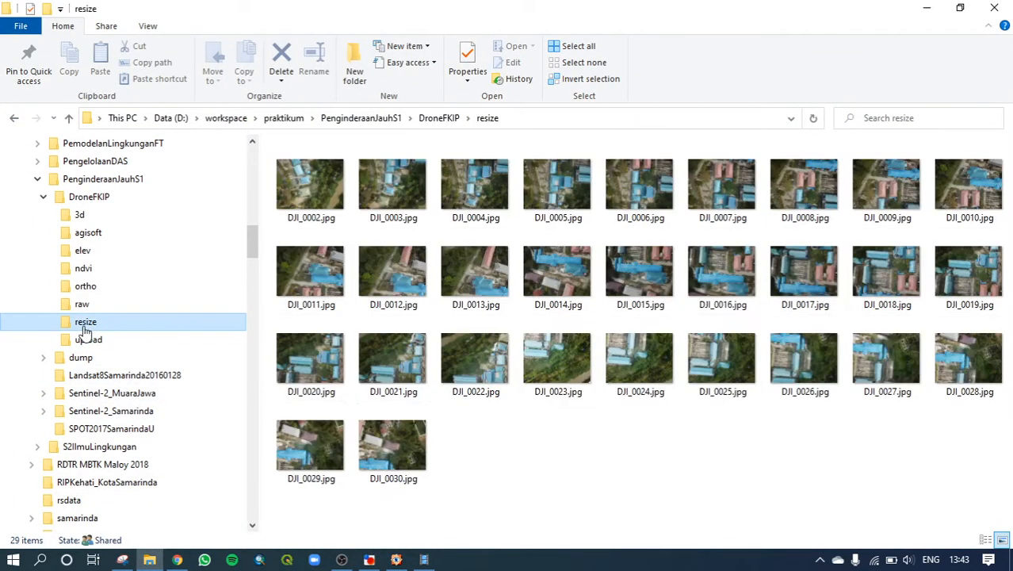
double_click(307, 174)
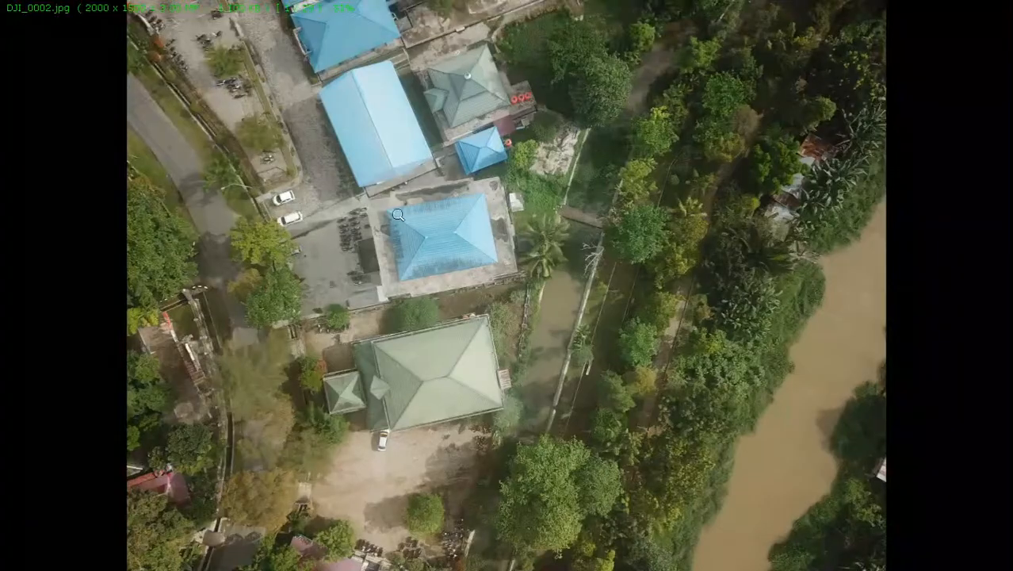
Examine the resized photos DJI_0002.jpg to DJI_0008.jpg in full screen for image detail, and leave the full-screen view.
click(398, 214)
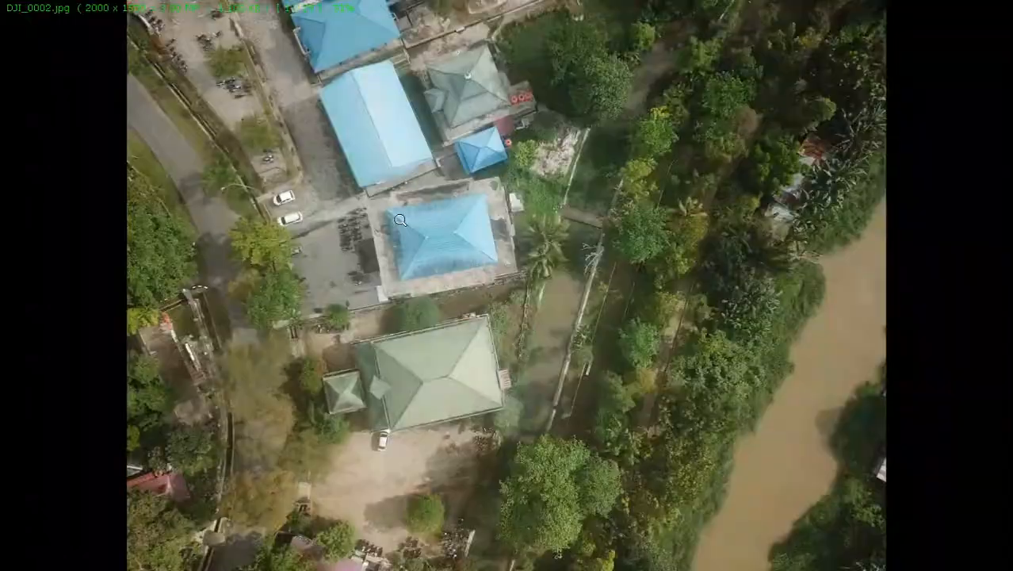
click(399, 216)
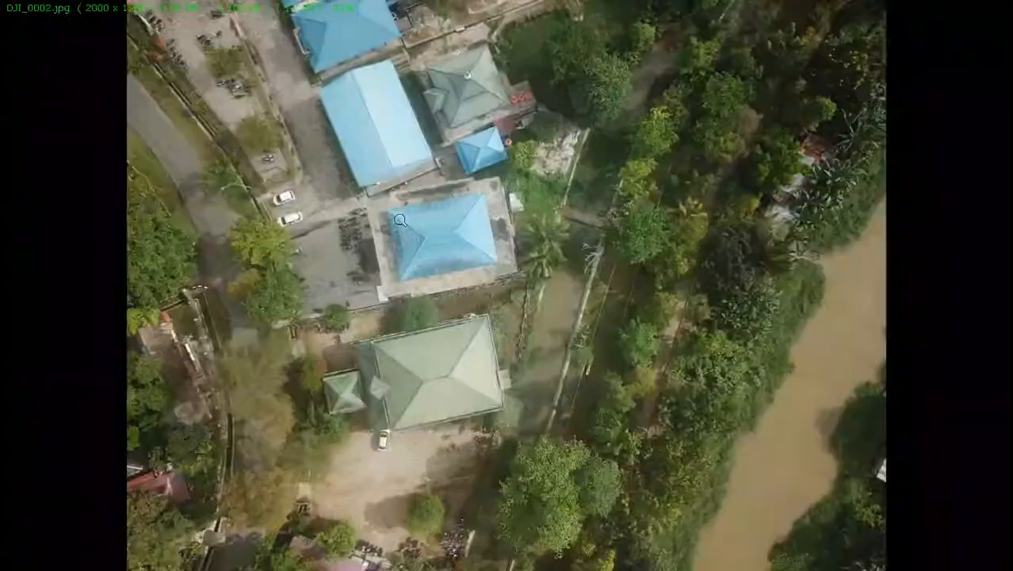
click(399, 216)
scroll(400, 216, down, 1)
click(433, 241)
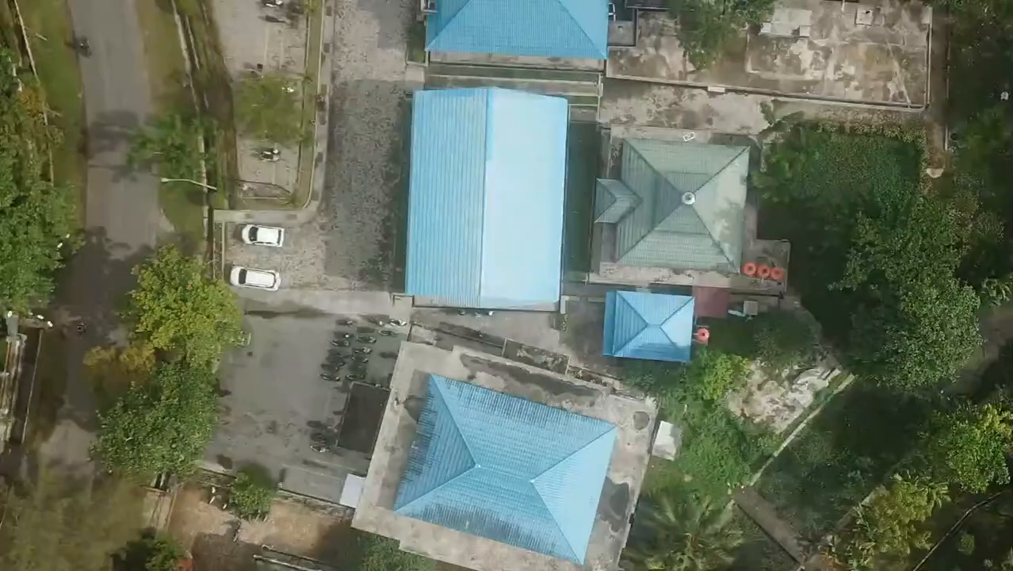
click(432, 238)
click(437, 237)
click(444, 243)
scroll(474, 251, down, 1)
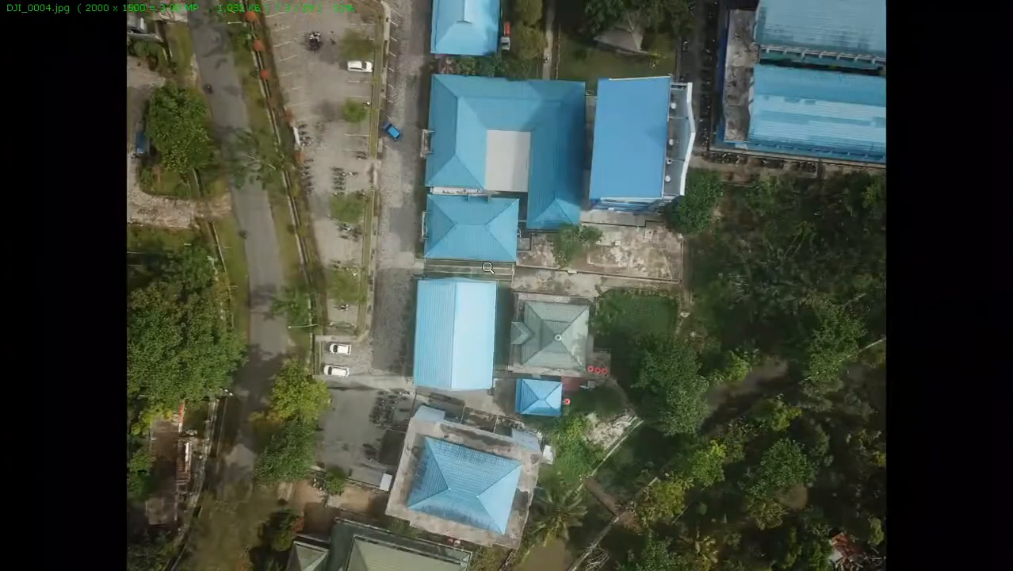
click(487, 267)
click(501, 274)
scroll(537, 294, down, 1)
click(539, 293)
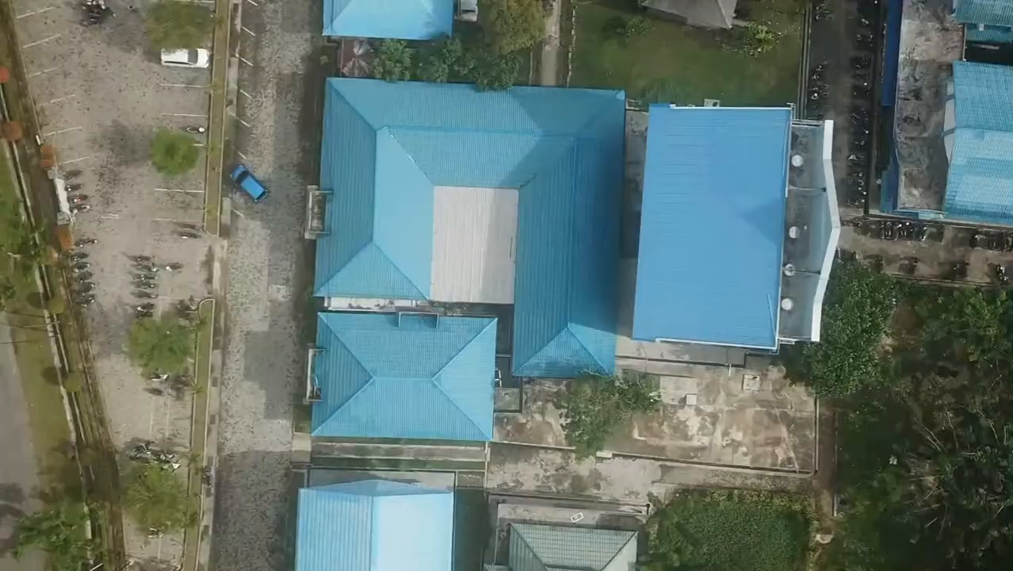
click(539, 293)
scroll(537, 297, down, 1)
click(535, 300)
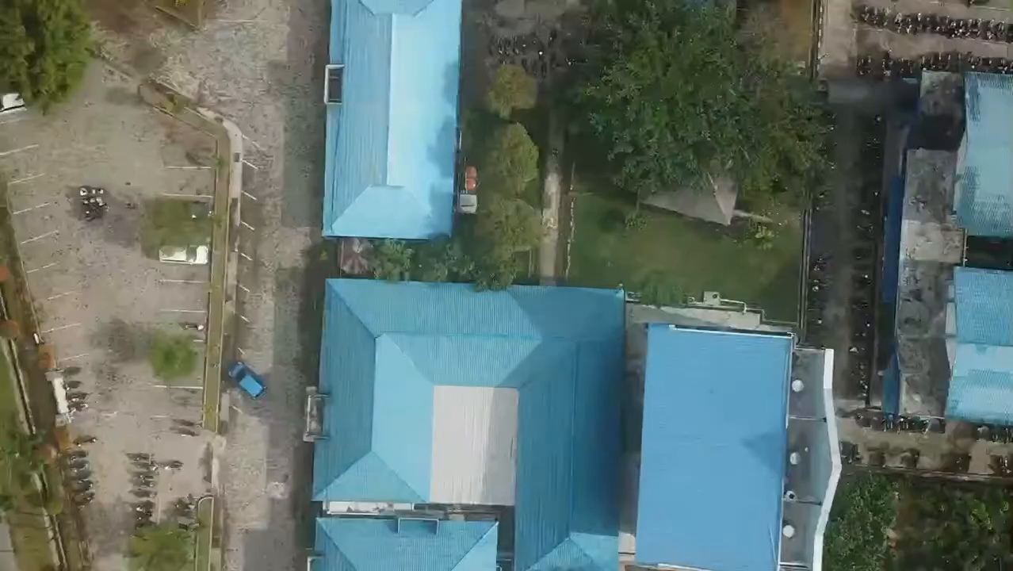
click(527, 301)
scroll(493, 307, down, 1)
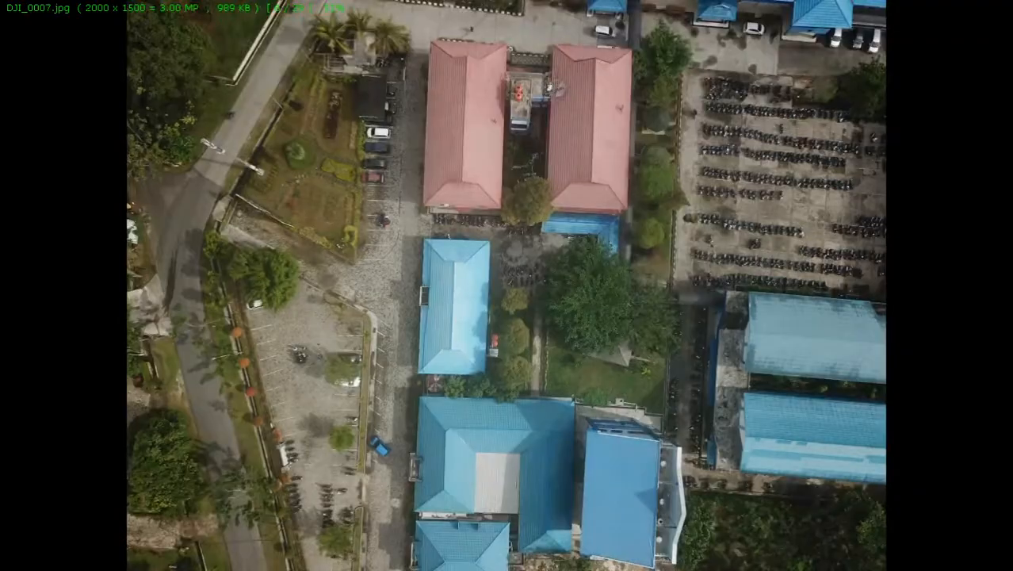
click(524, 310)
click(547, 331)
scroll(546, 332, down, 1)
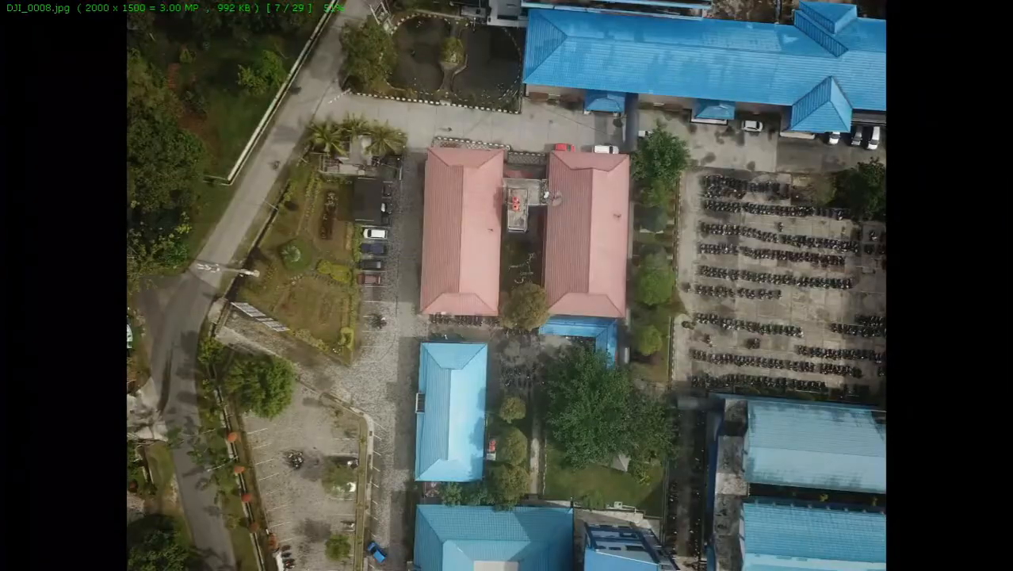
click(544, 331)
click(542, 336)
key(Escape)
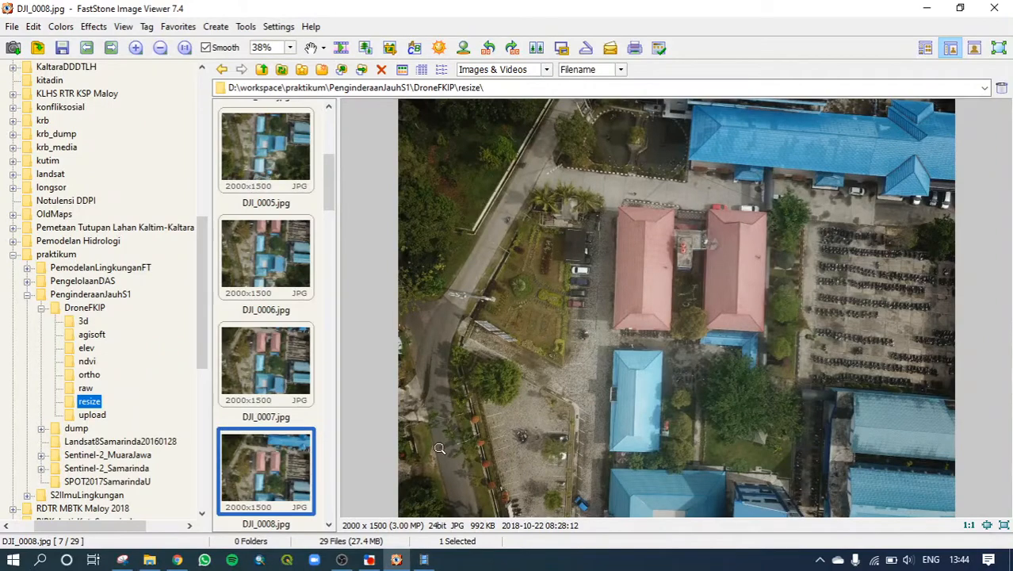
Switch to Agisoft PhotoScan and add all photos from File Explorer's resize folder to the empty workspace.
click(426, 561)
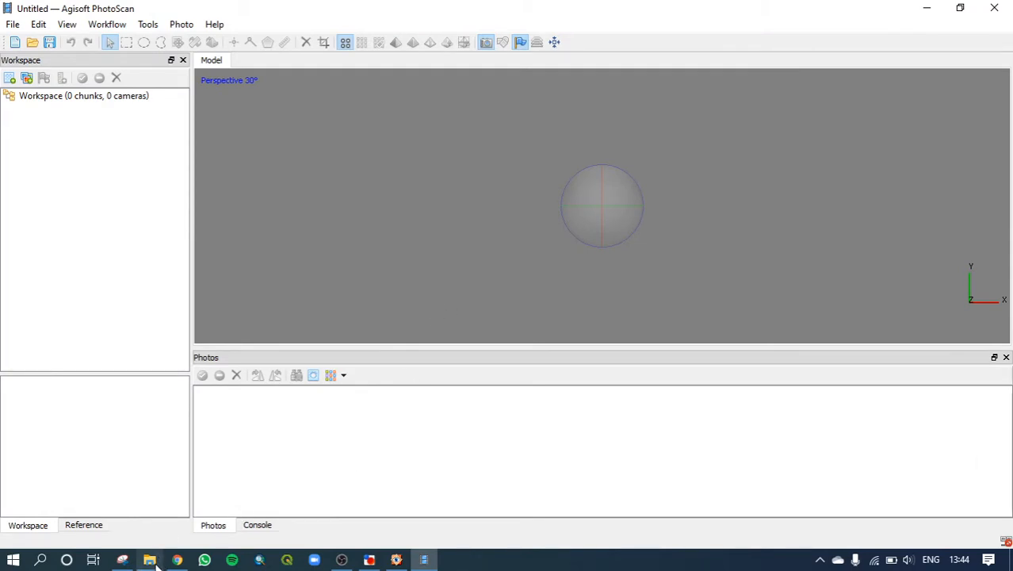
mouse_move(156, 561)
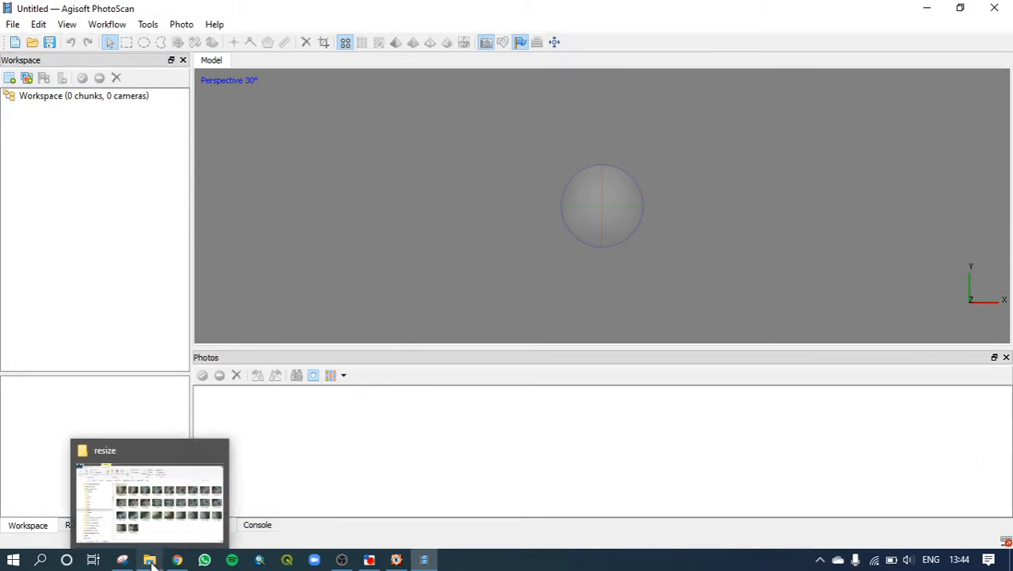
click(149, 559)
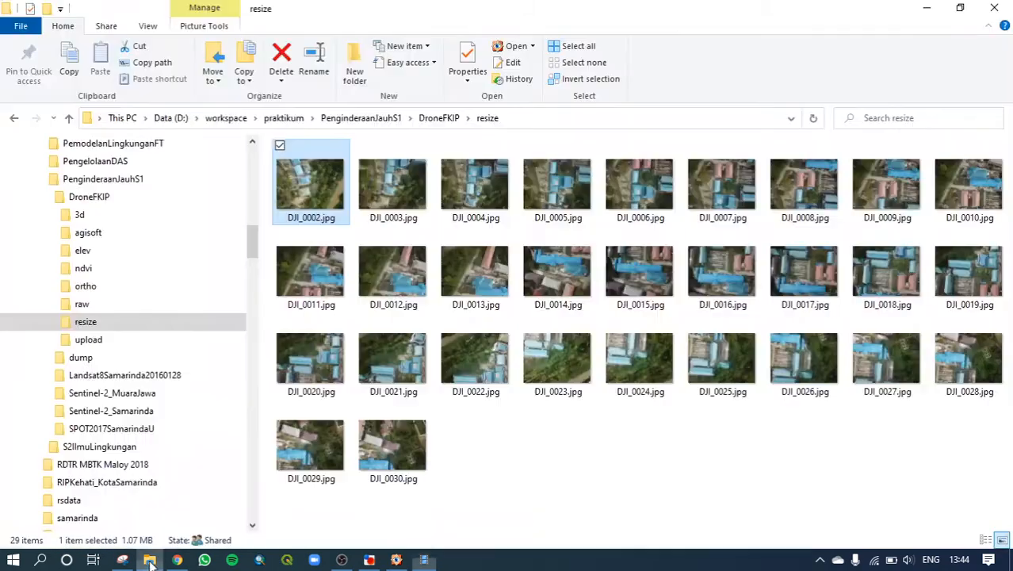
click(959, 11)
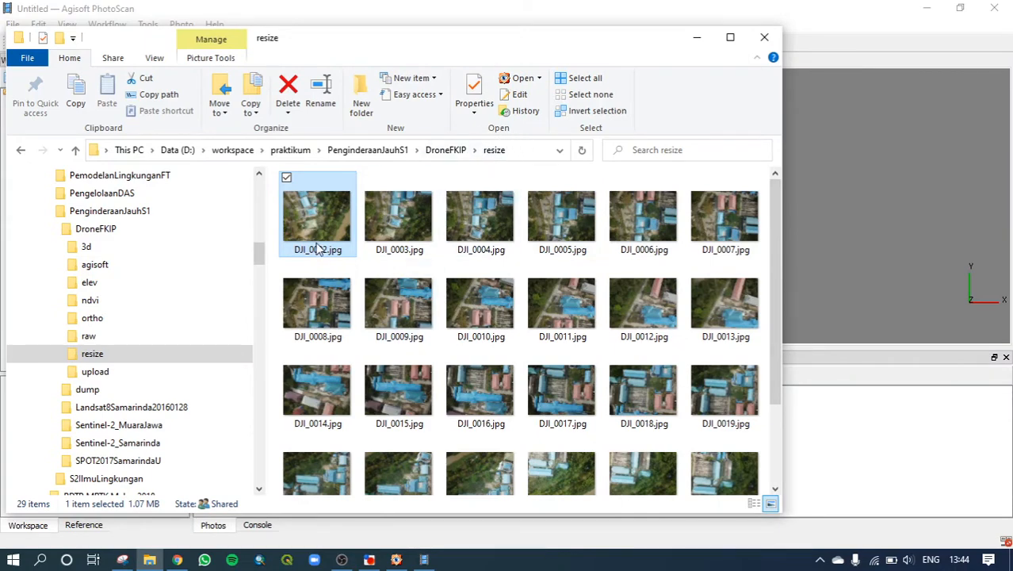
key(ctrl+a)
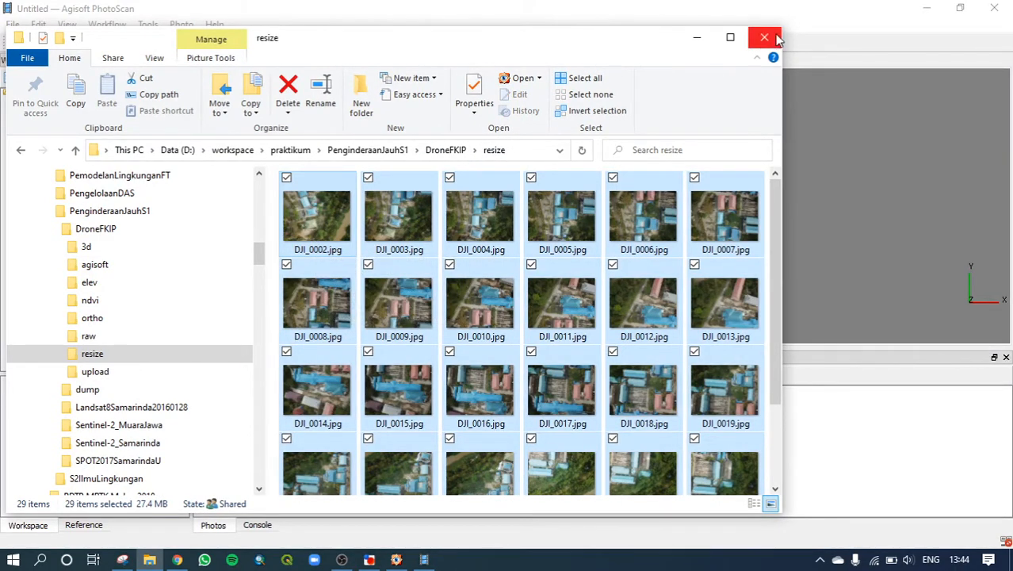
drag(780, 29, 606, 187)
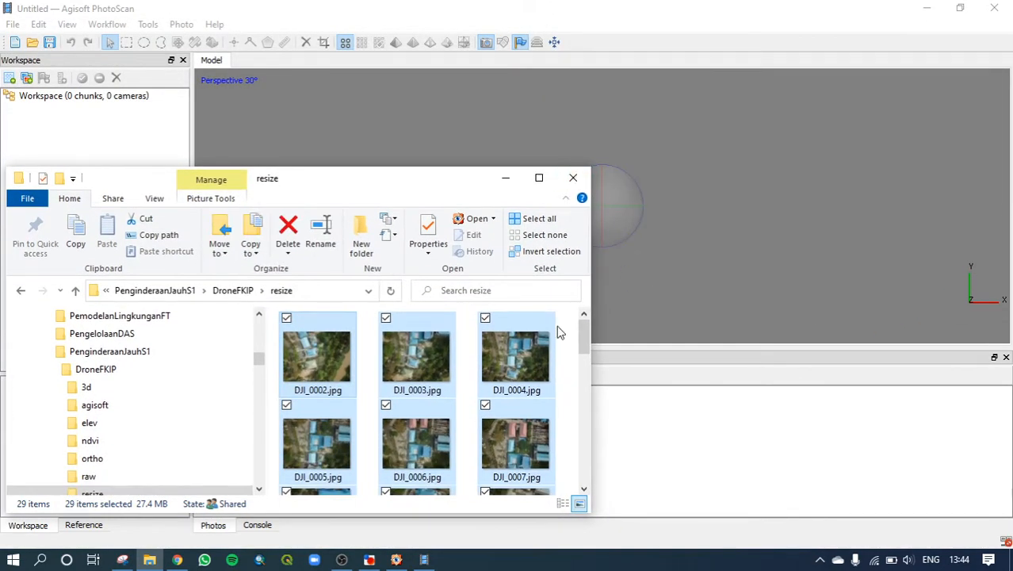
drag(679, 231, 680, 230)
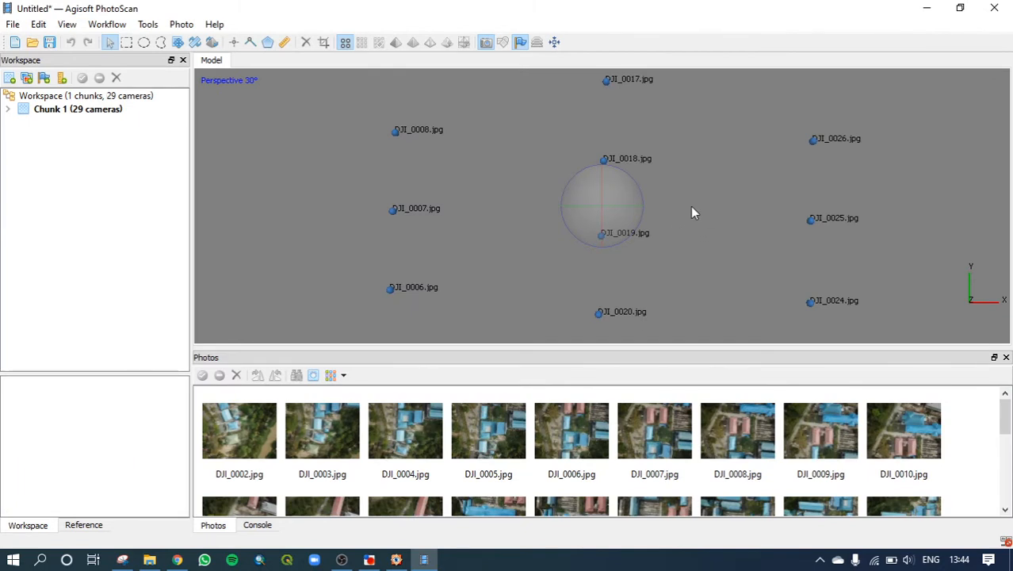
Inspect the layout of the camera positions in the model view and expand Chunk 1 in the workspace tree.
drag(640, 195, 641, 191)
scroll(640, 194, down, 8)
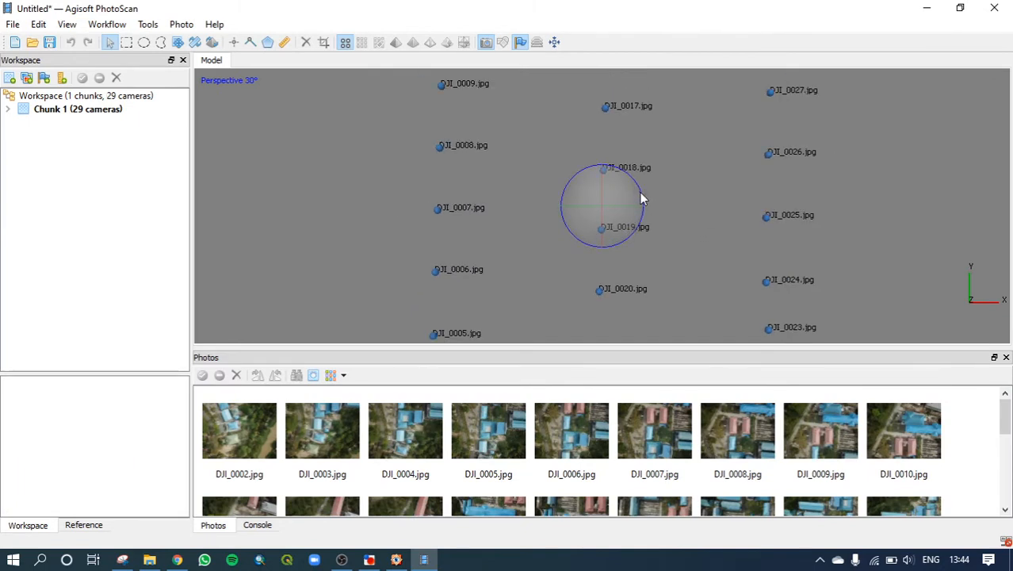
scroll(638, 192, down, 6)
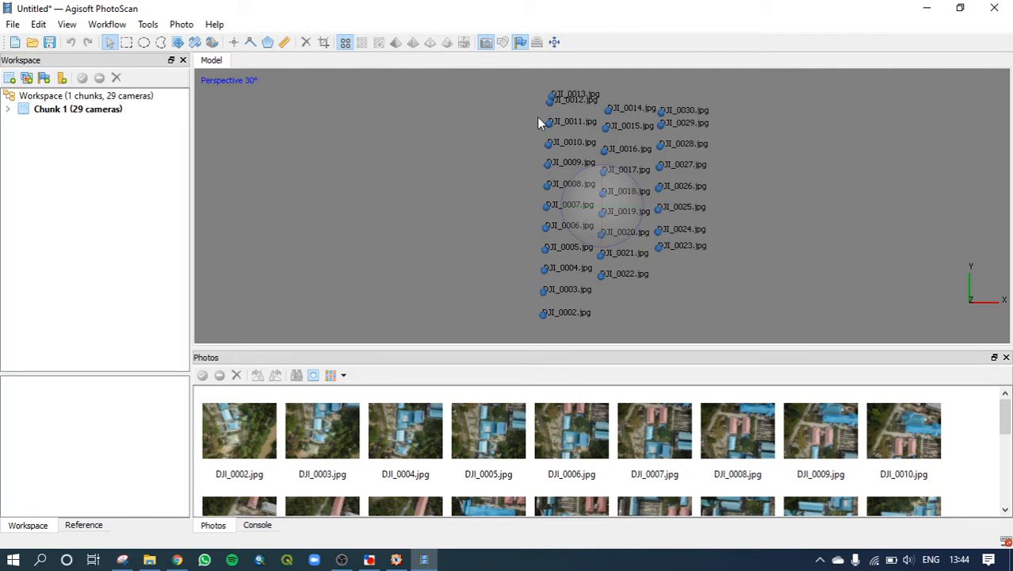
scroll(583, 267, up, 1)
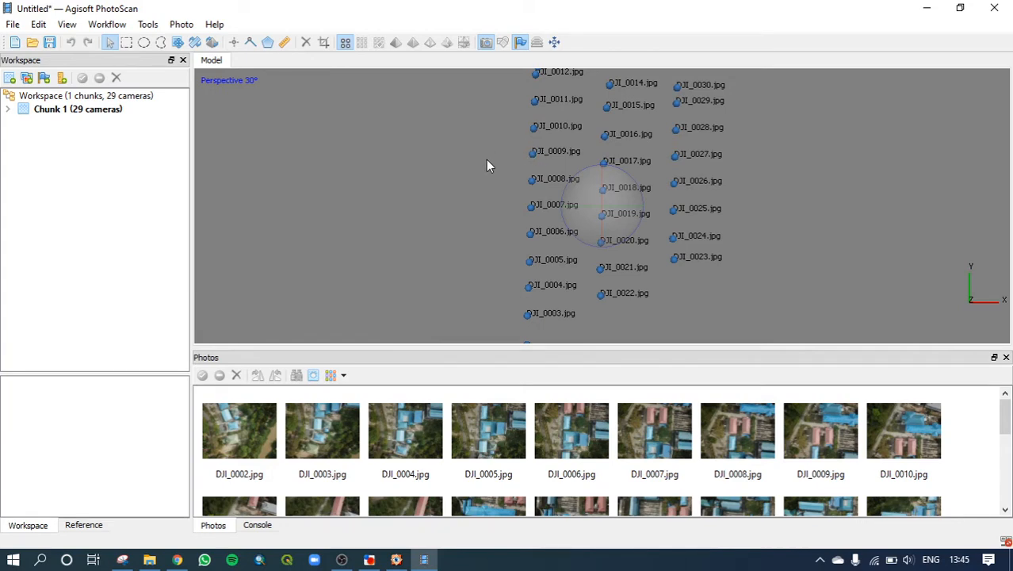
mouse_move(1004, 420)
mouse_down()
mouse_move(1004, 504)
mouse_move(1006, 412)
mouse_up()
click(8, 110)
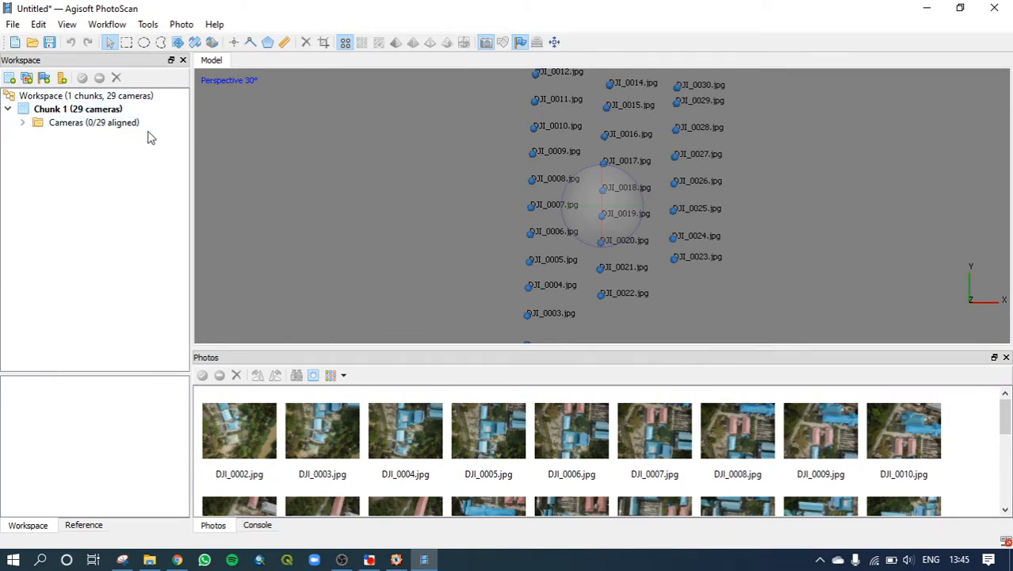
Start saving the project and choose the folder D:\workspace\praktikum\PenginderaanJauhS1\DroneFKIP\agisoft as its location.
click(49, 42)
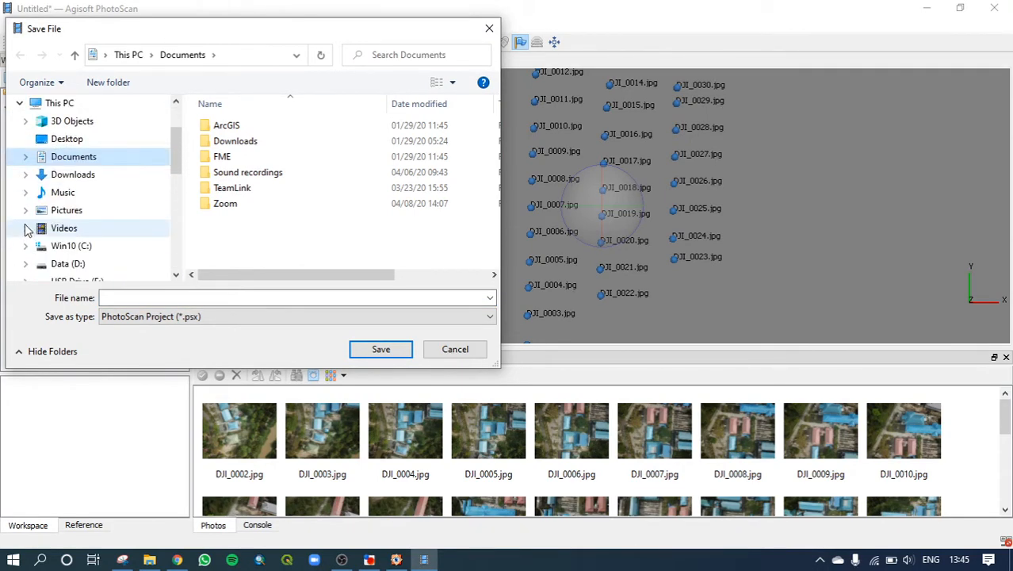
click(25, 264)
scroll(35, 243, down, 2)
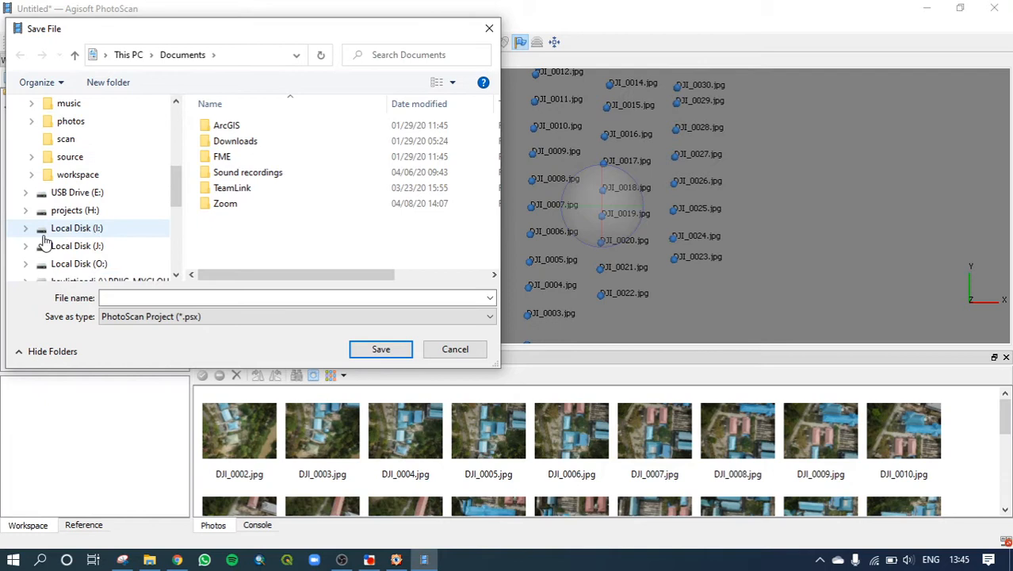
click(33, 177)
scroll(37, 190, down, 7)
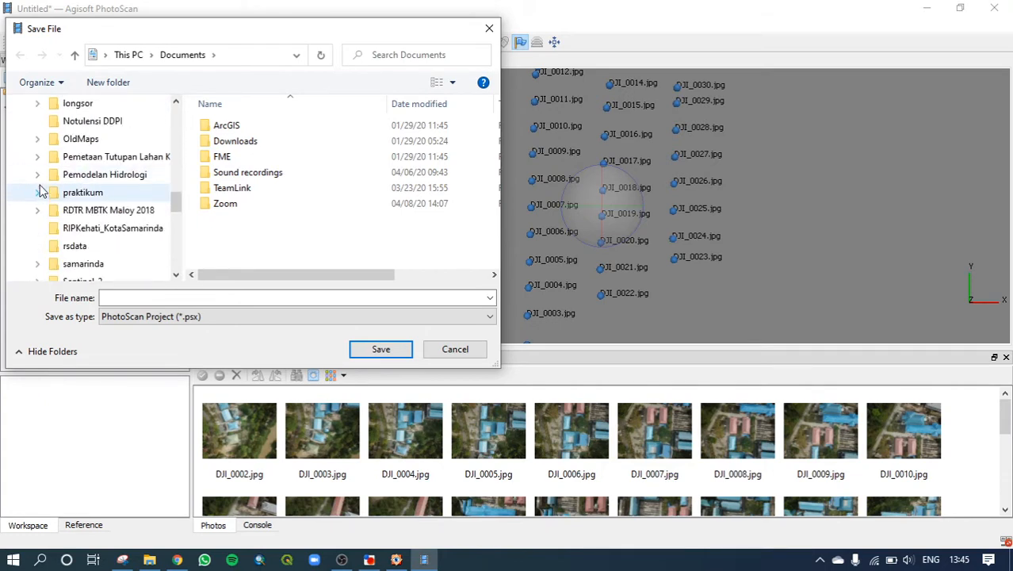
click(37, 192)
click(43, 246)
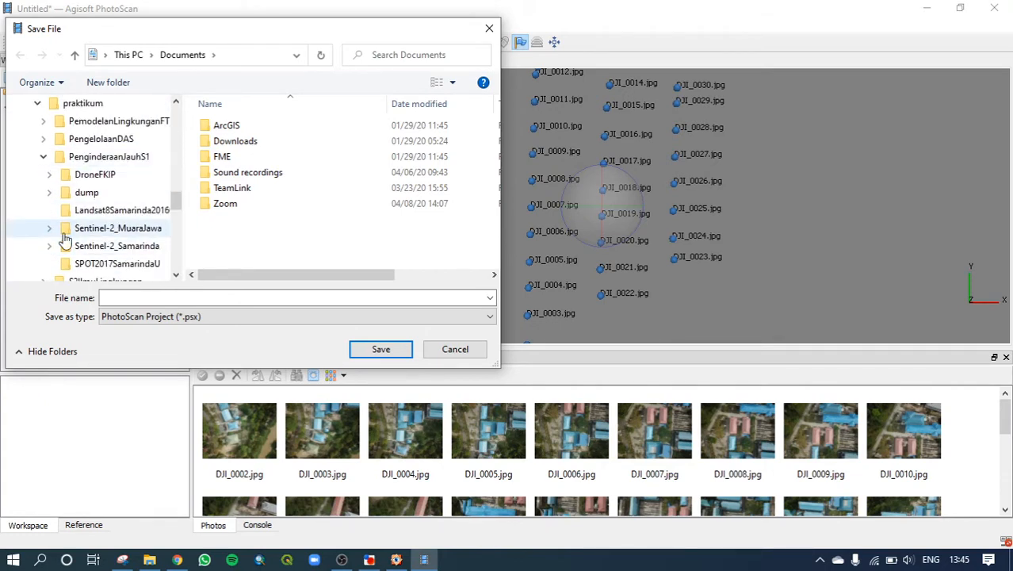
click(50, 175)
click(91, 121)
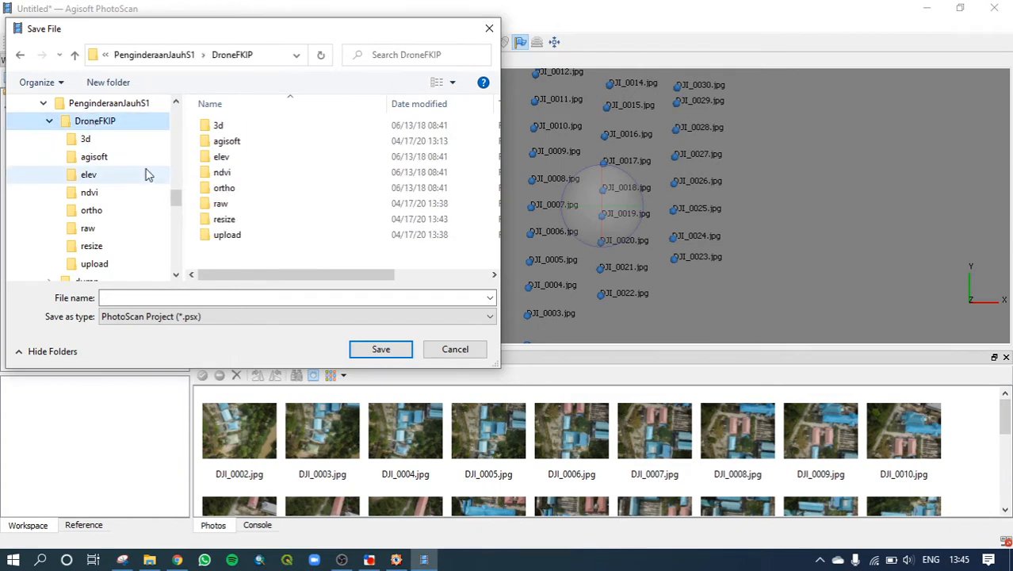
click(94, 158)
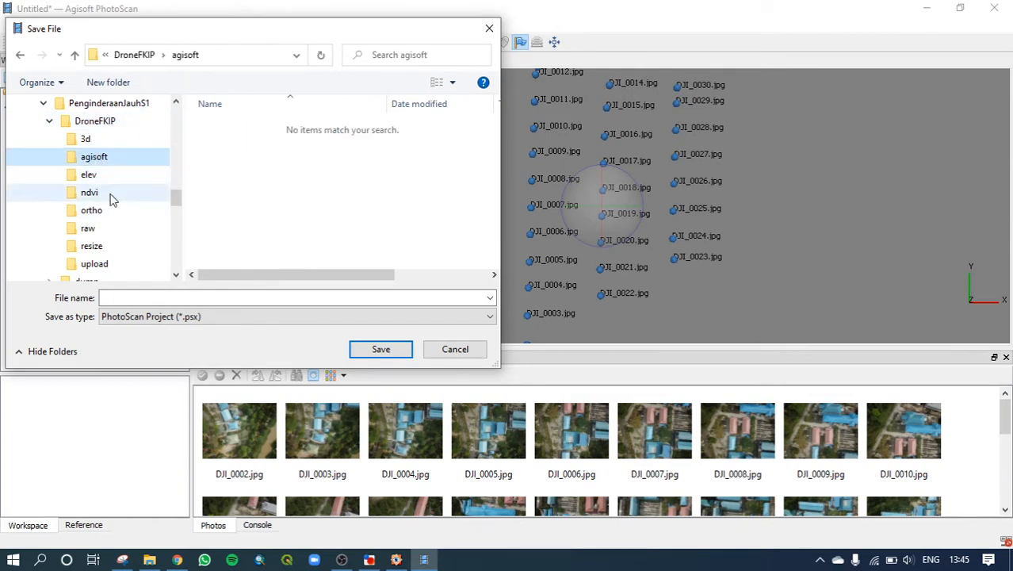
Name the project file Proses Resize 50 and save it as a PhotoScan Project (*.psx).
click(142, 297)
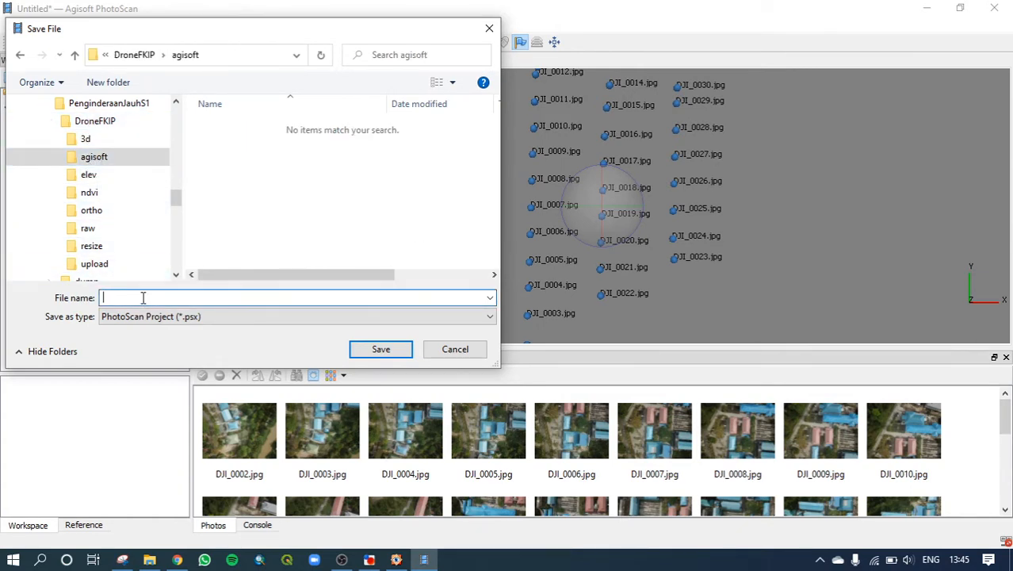
text(Proses Resize 50)
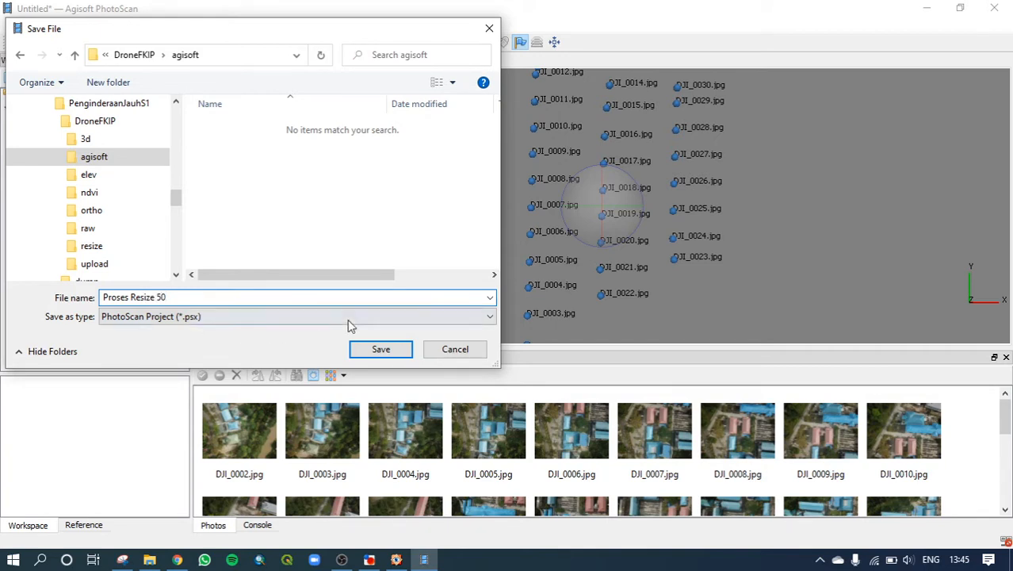
click(381, 349)
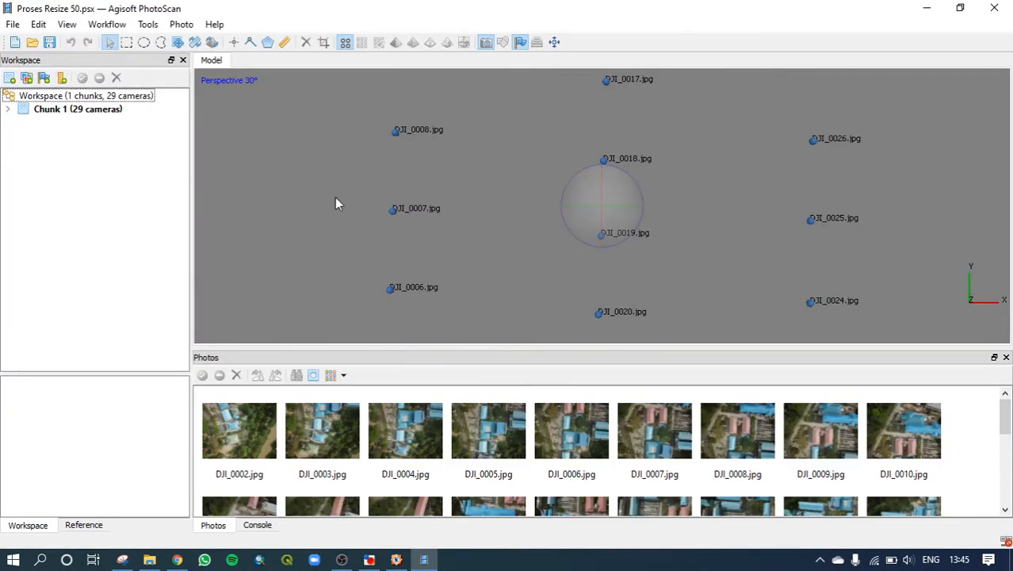
Review the list of cameras under Chunk 1 in the workspace tree and collapse the Cameras folder.
click(8, 110)
click(23, 123)
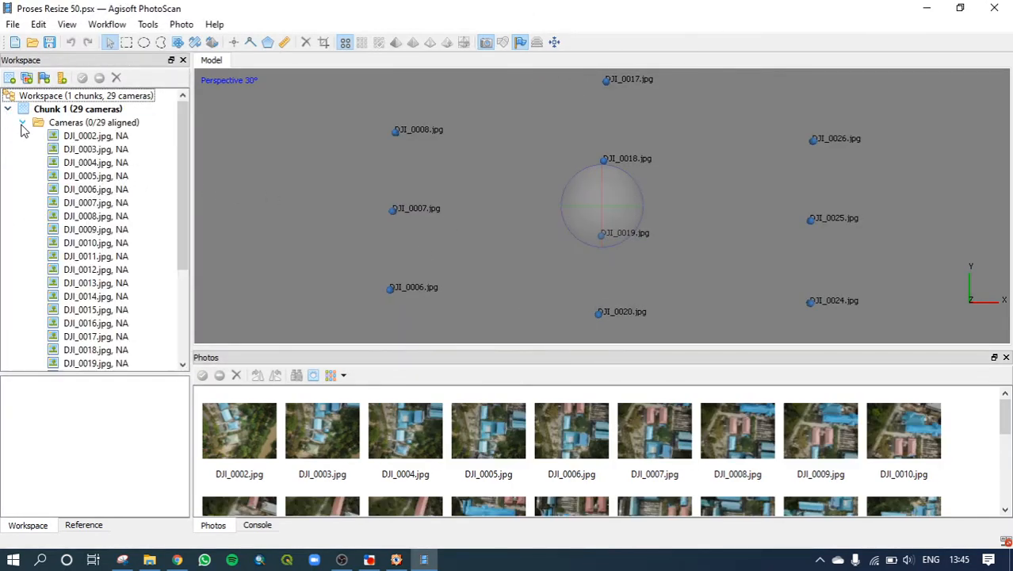
drag(189, 123, 179, 141)
click(23, 124)
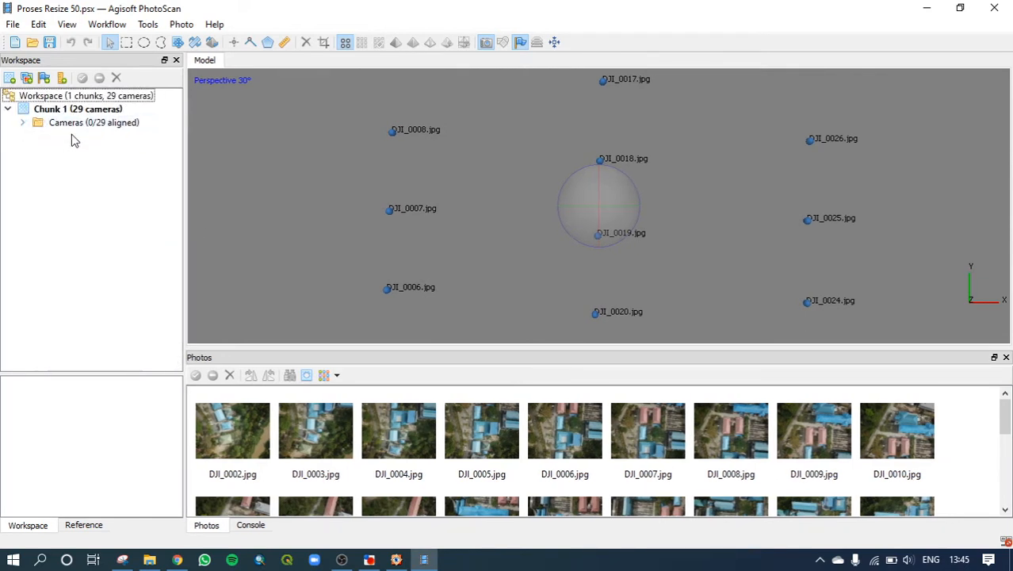
Align the photos with Medium accuracy, pair preselection Disabled, a key point limit of 40,000 and a tie point limit of 4,000.
click(111, 25)
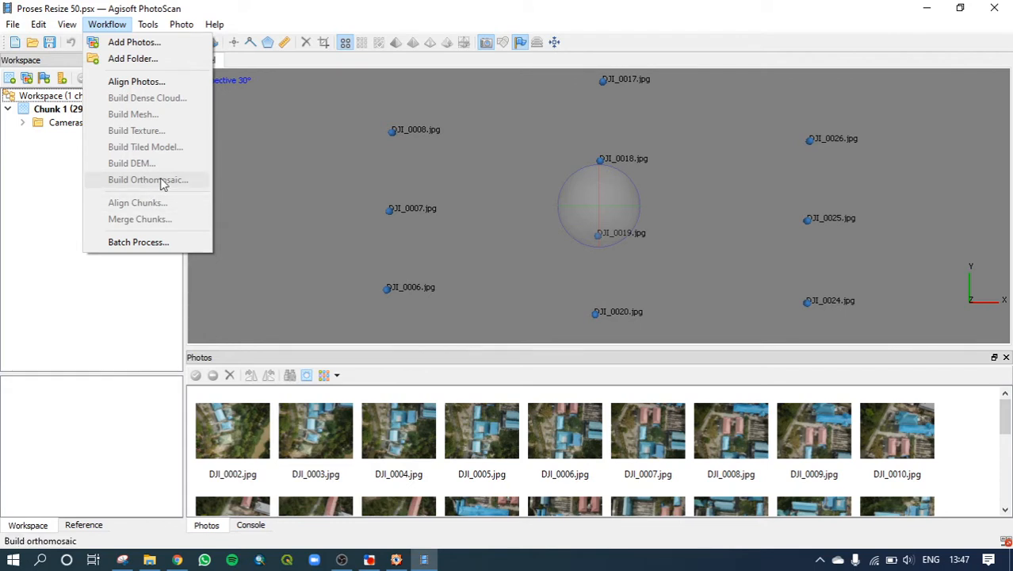
click(134, 83)
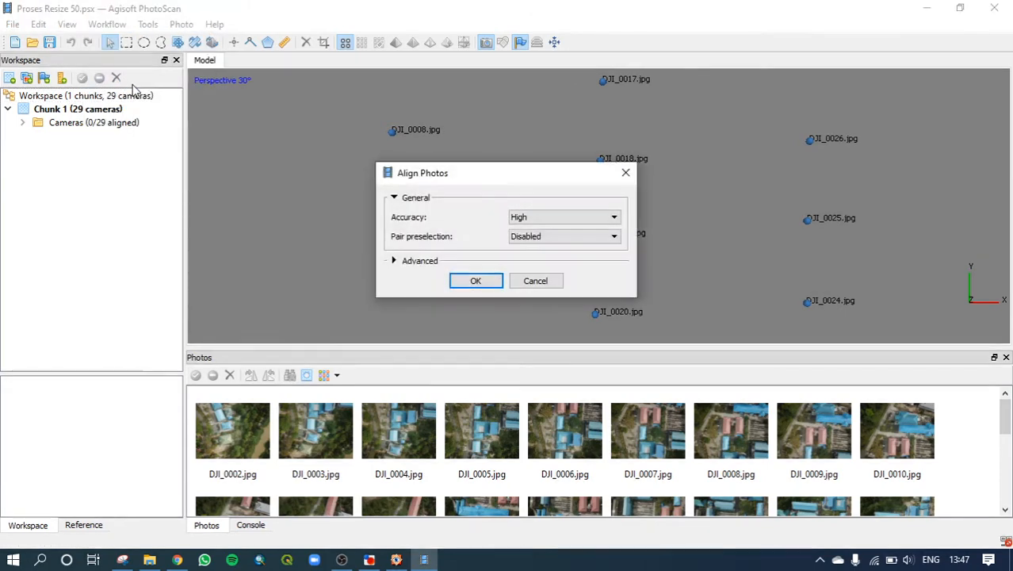
click(606, 217)
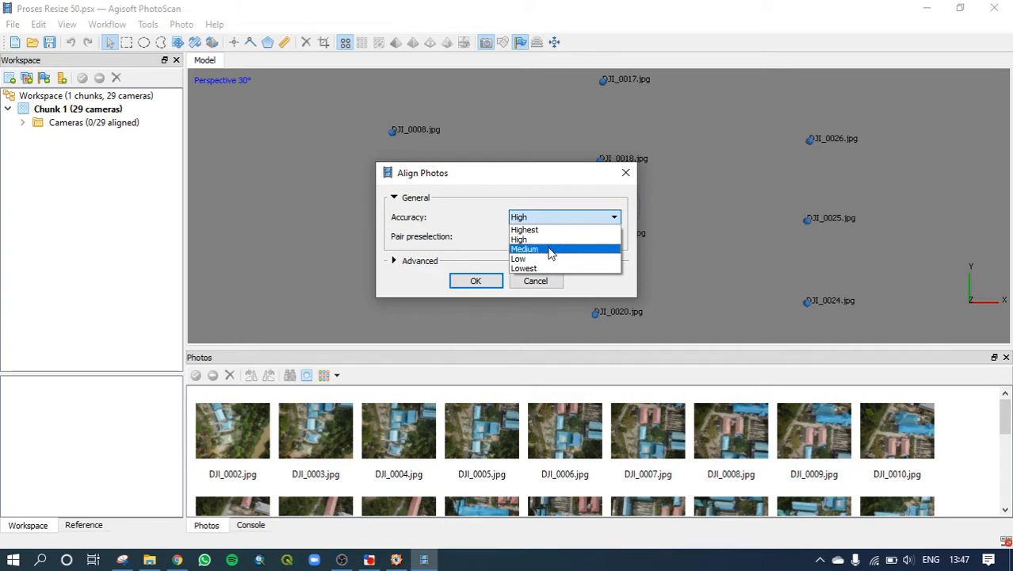
click(551, 251)
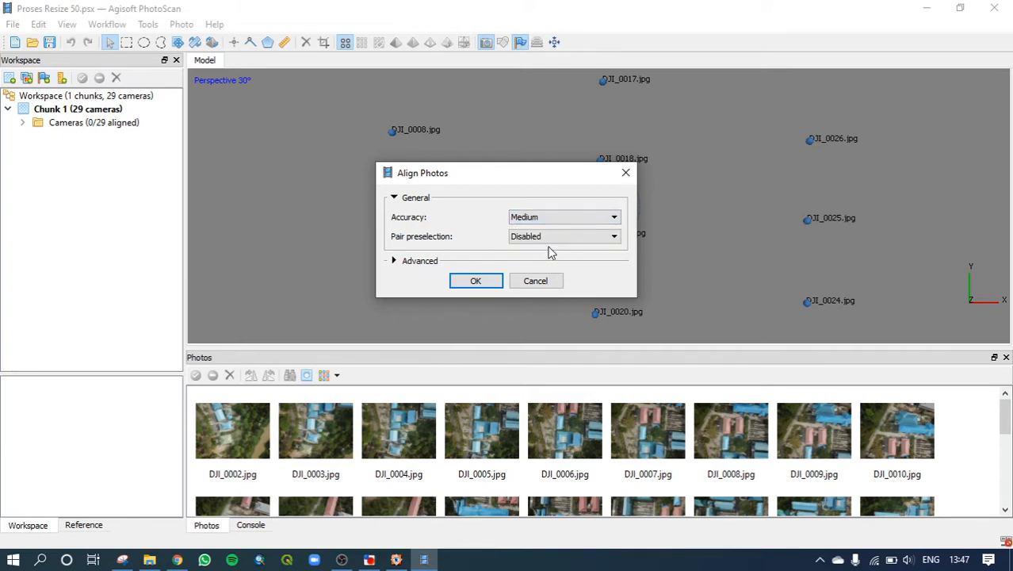
click(614, 238)
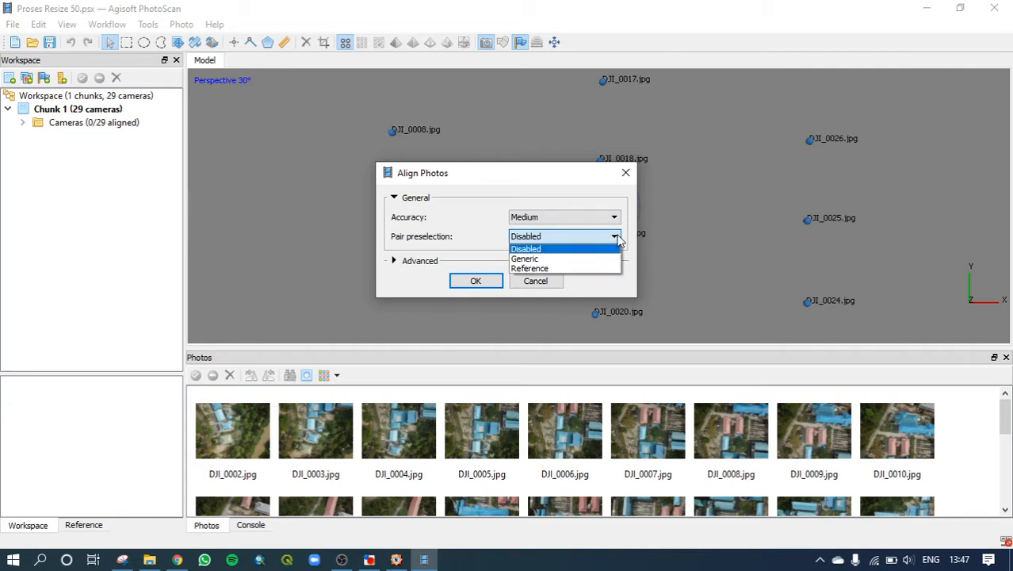
click(616, 242)
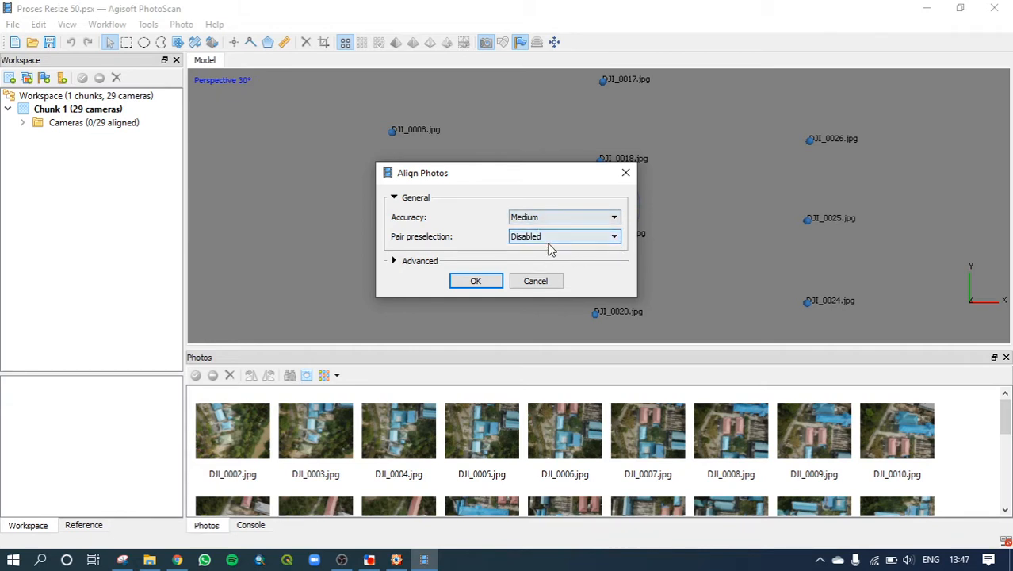
click(394, 262)
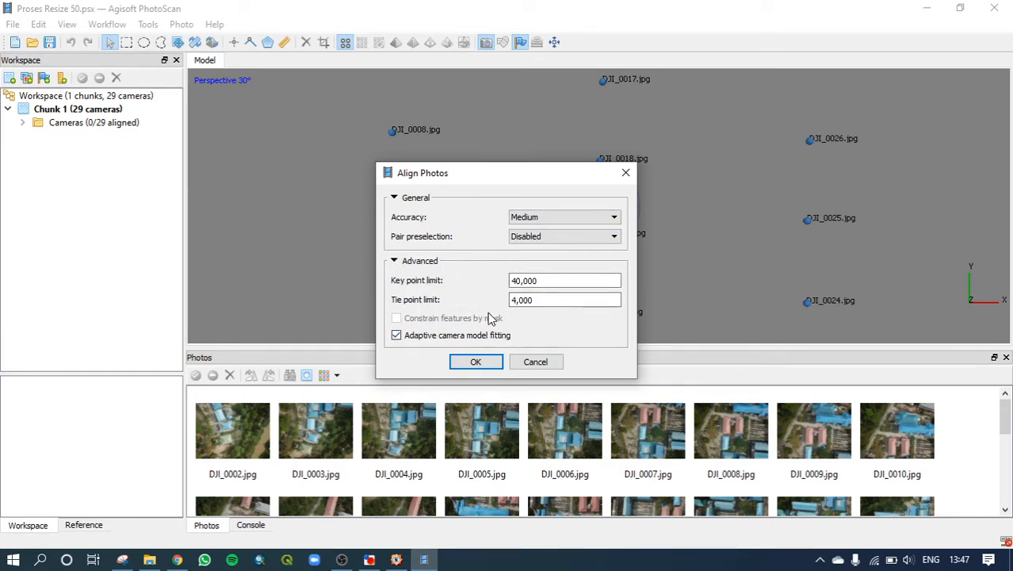
click(479, 362)
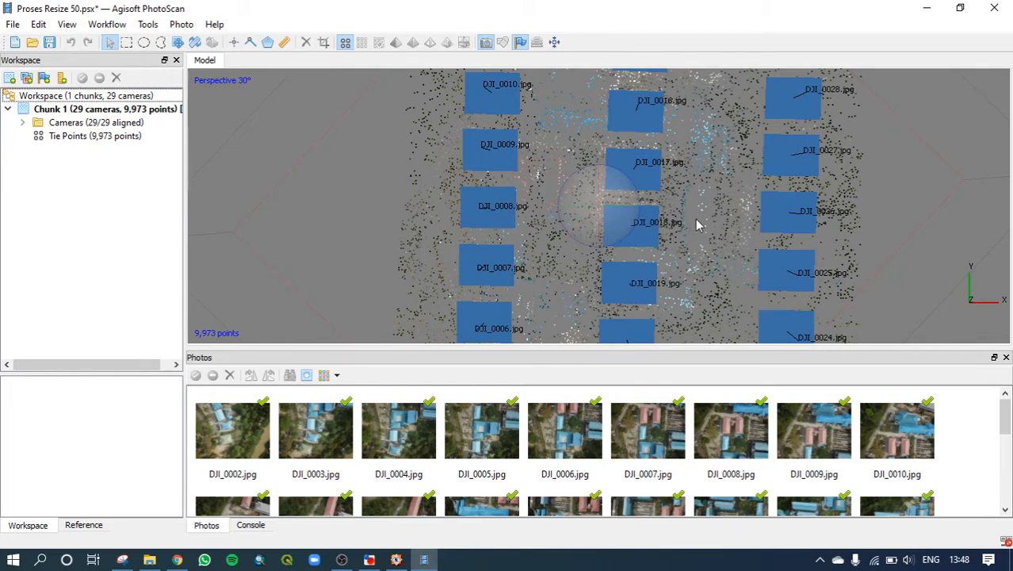
Build the dense cloud from the aligned photos with Medium quality and Aggressive depth filtering.
scroll(696, 225, down, 8)
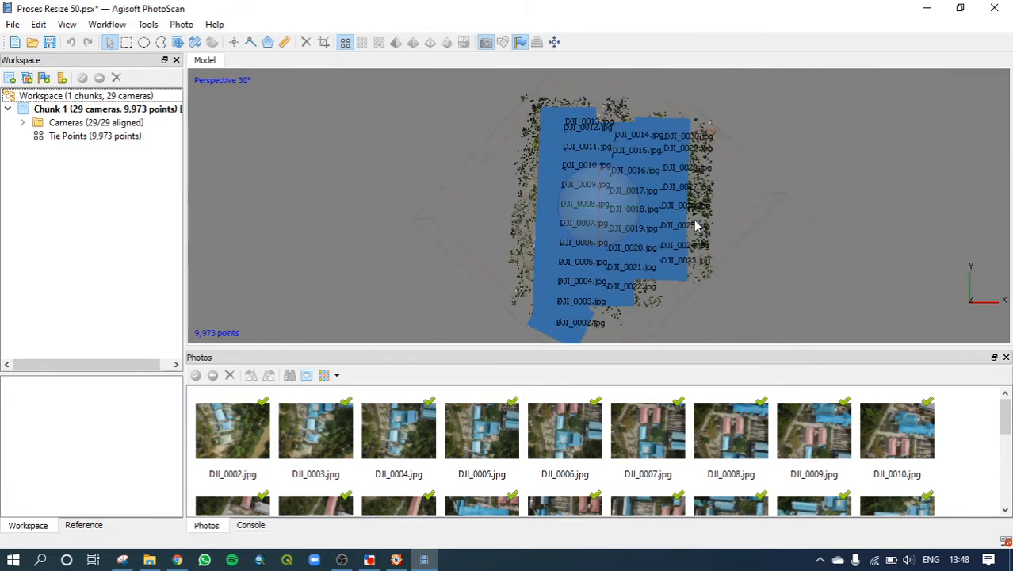
scroll(696, 225, up, 6)
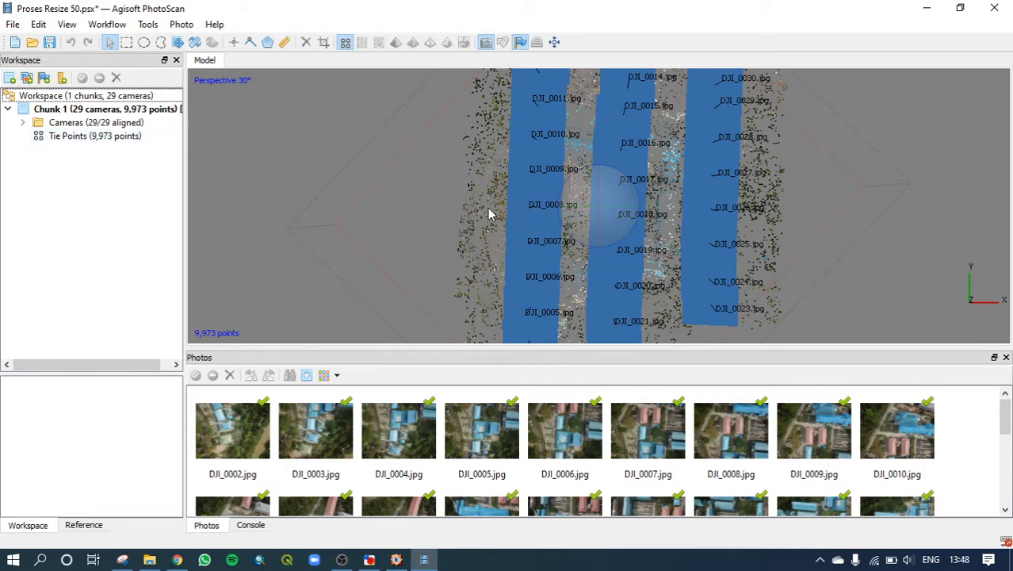
scroll(501, 215, down, 4)
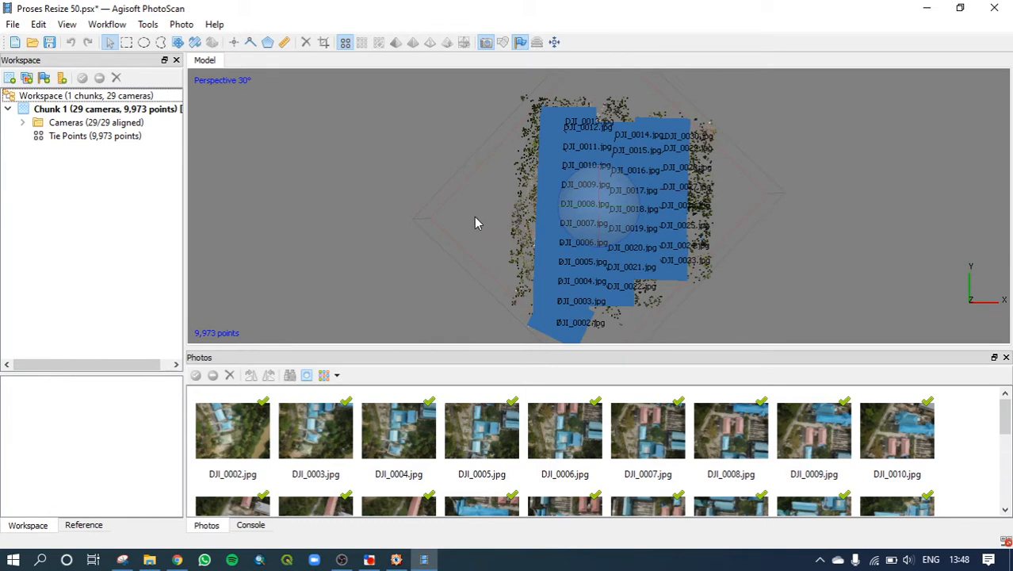
click(107, 25)
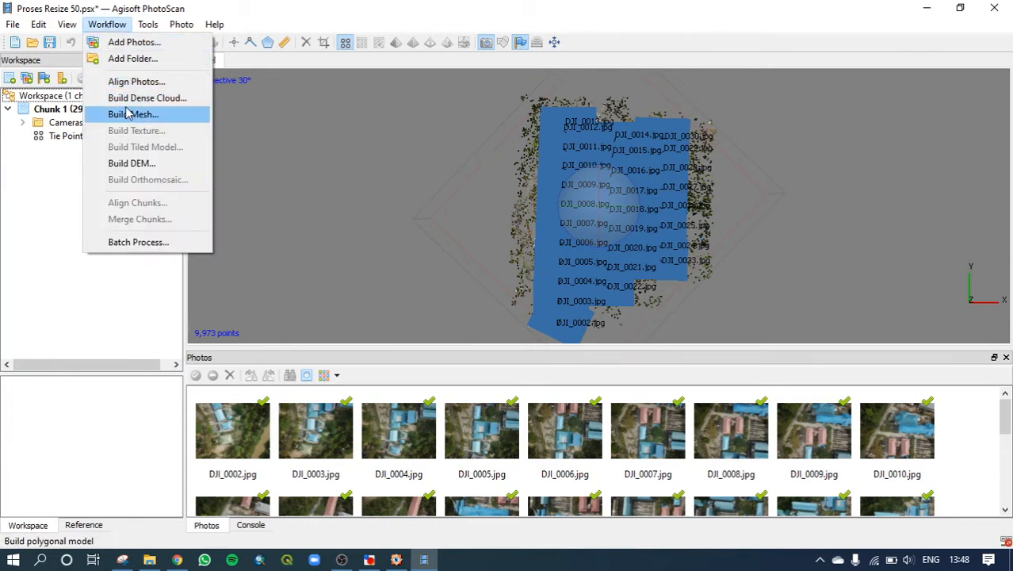
click(127, 99)
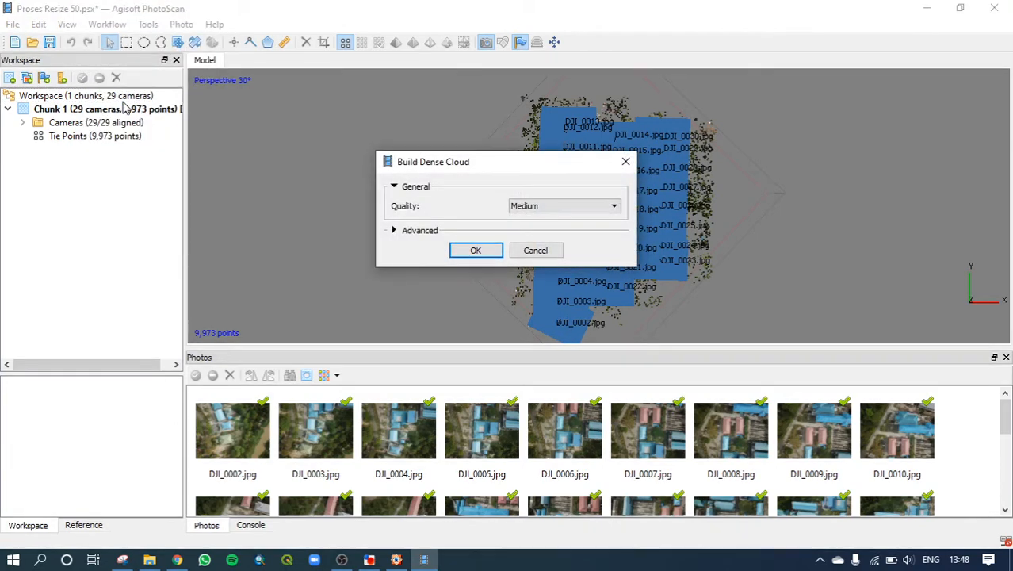
click(612, 206)
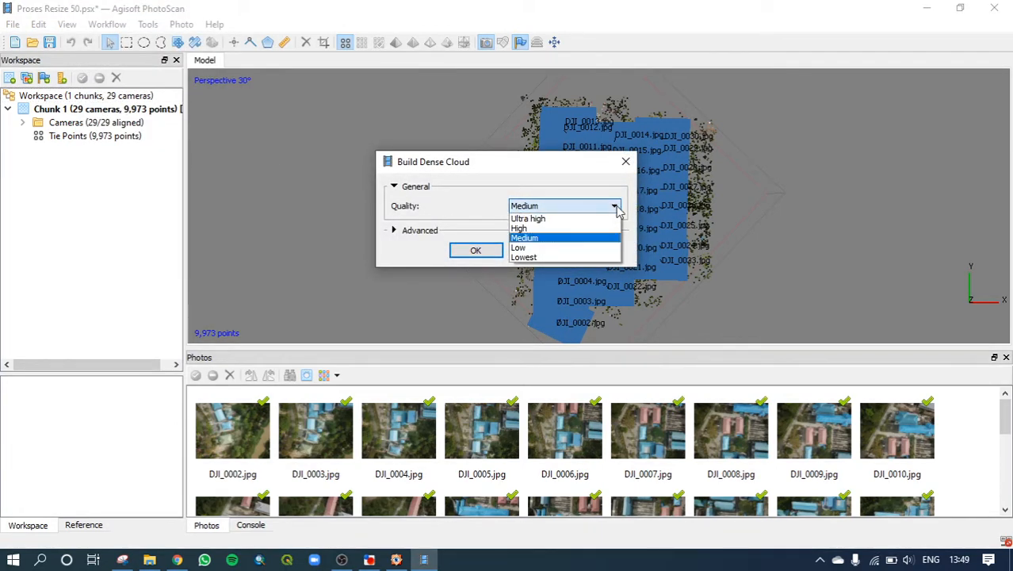
click(549, 238)
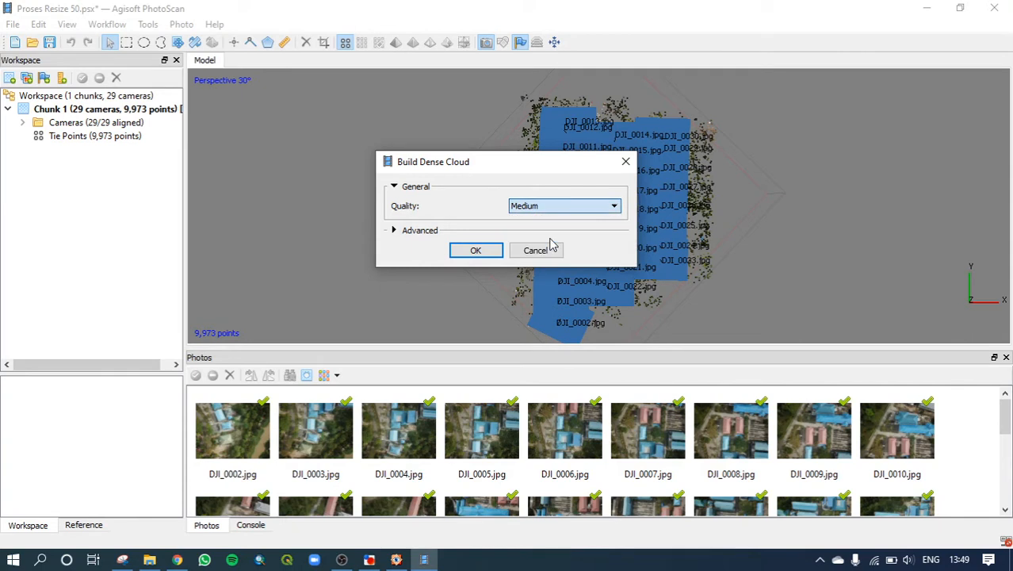
click(396, 230)
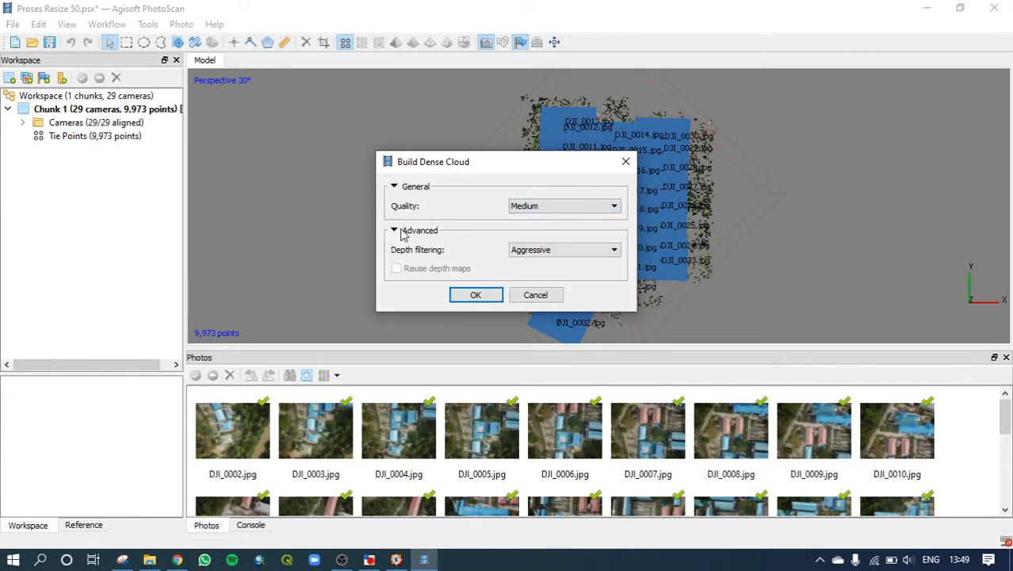
click(561, 204)
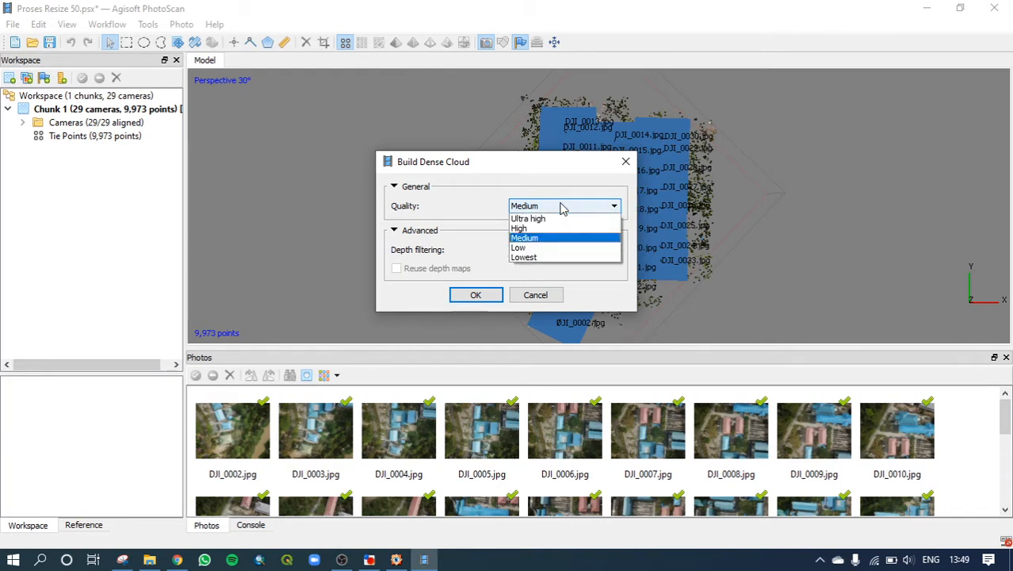
click(569, 187)
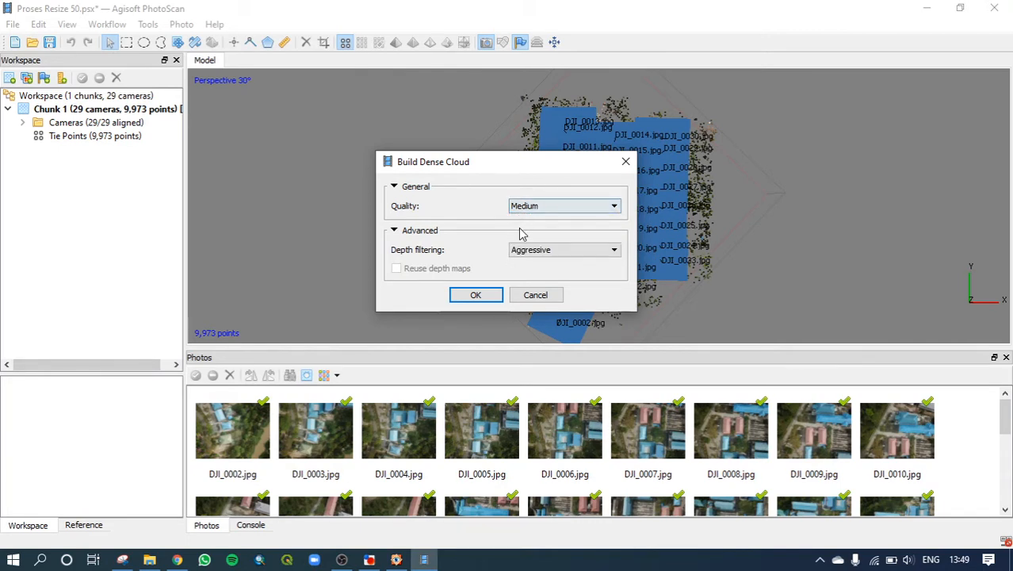
click(579, 252)
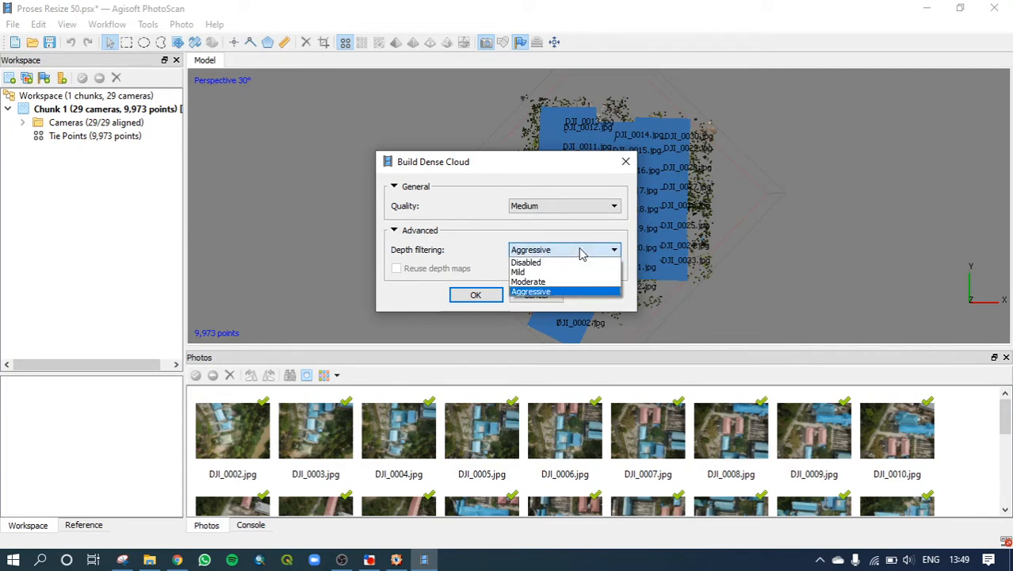
click(567, 234)
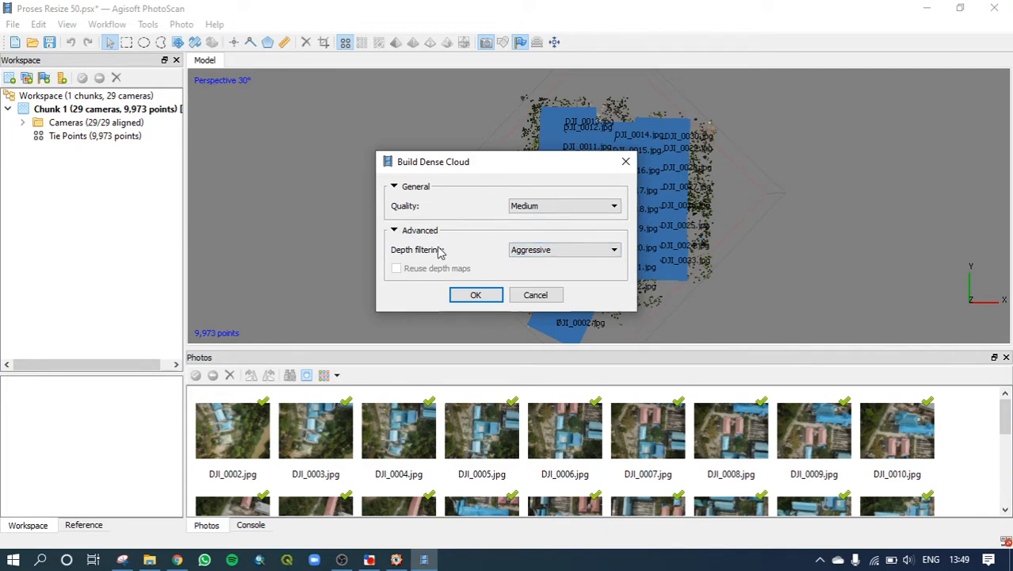
click(476, 295)
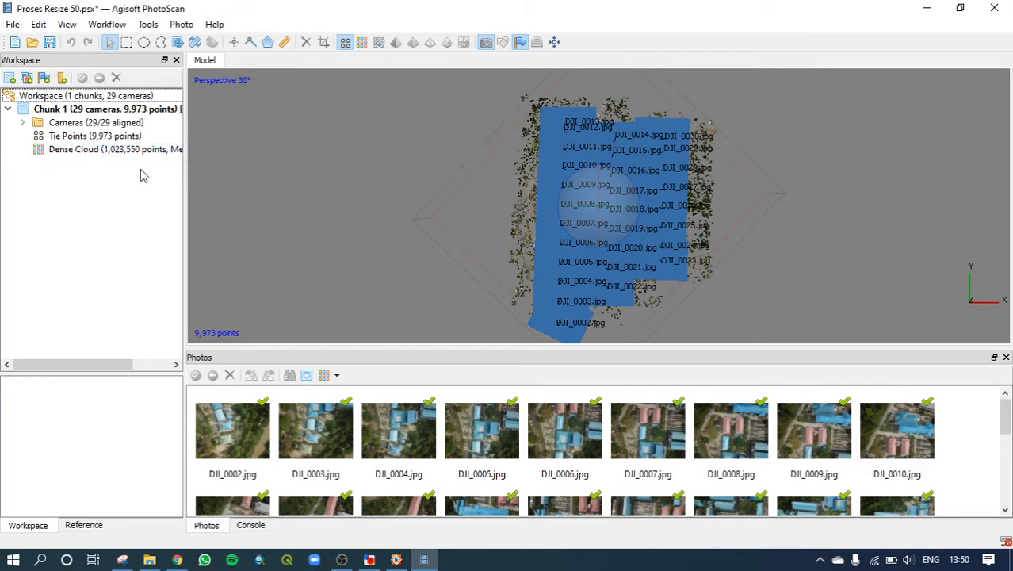
Widen the workspace pane to read the Dense Cloud entry and inspect the tie points and camera positions in the model view.
drag(184, 167, 221, 187)
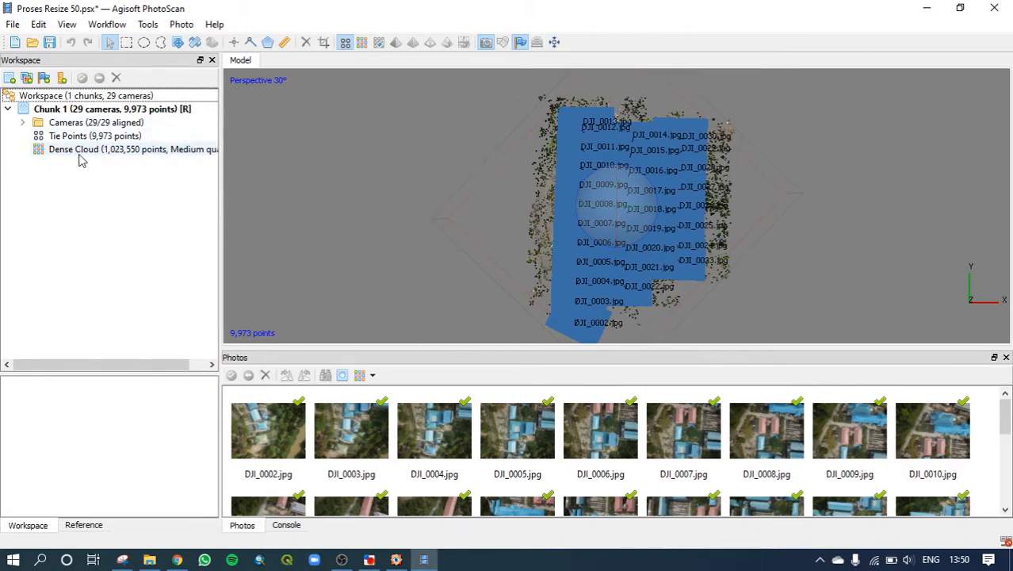
scroll(623, 234, up, 5)
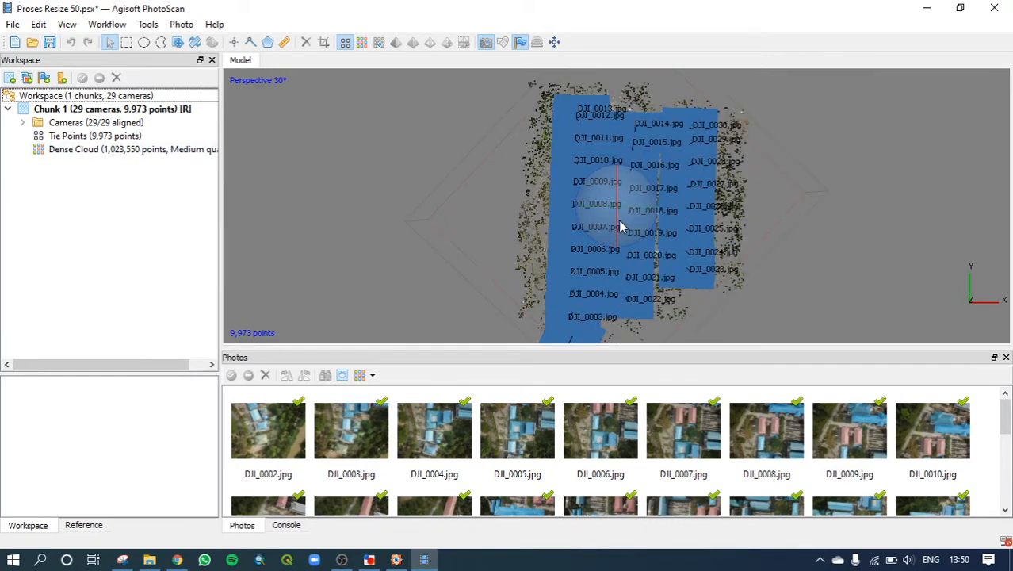
scroll(620, 227, up, 4)
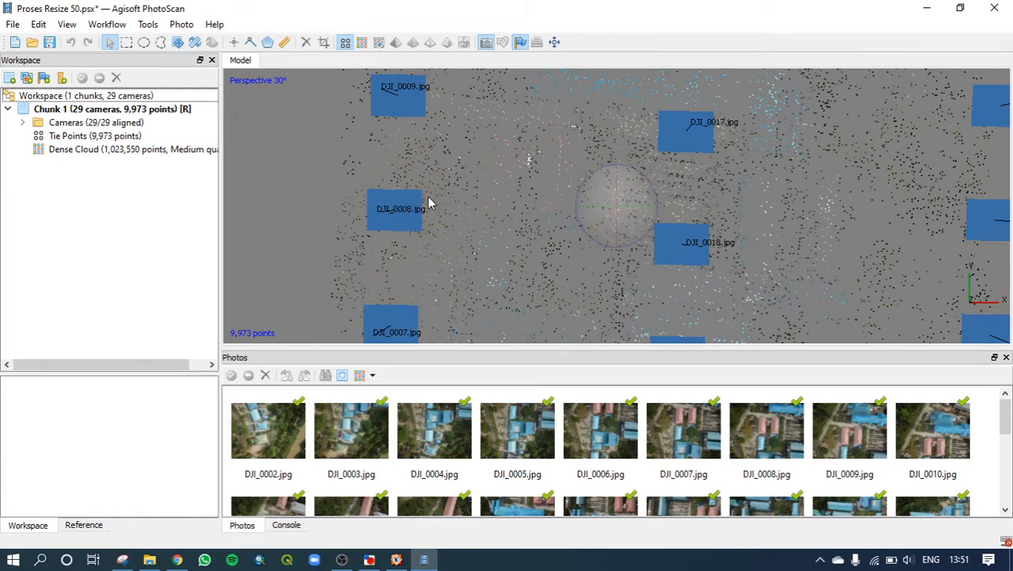
scroll(428, 205, down, 8)
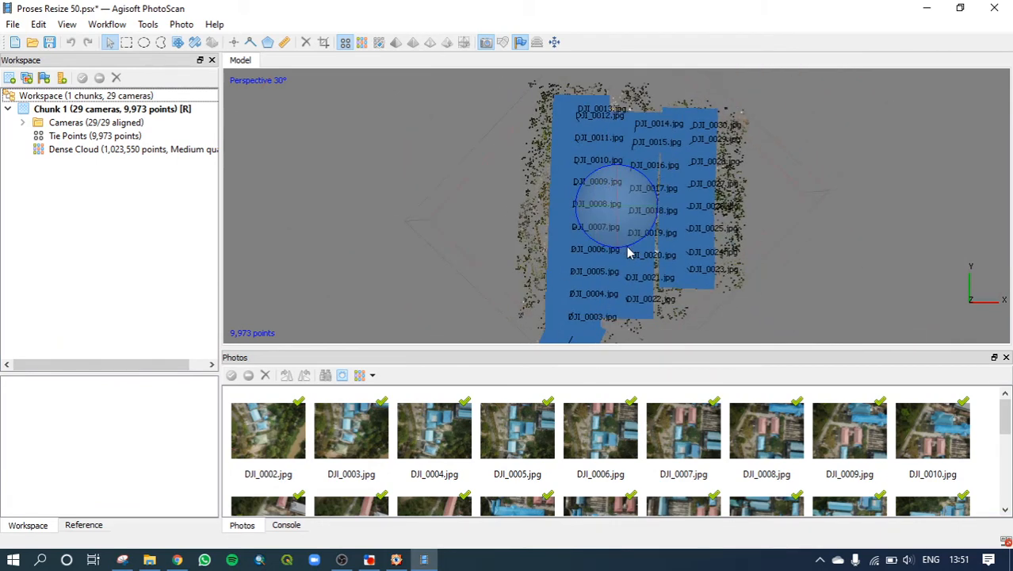
scroll(628, 252, down, 2)
Build the mesh from the dense cloud with Arbitrary surface type, Medium face count and interpolation Enabled (default).
click(109, 24)
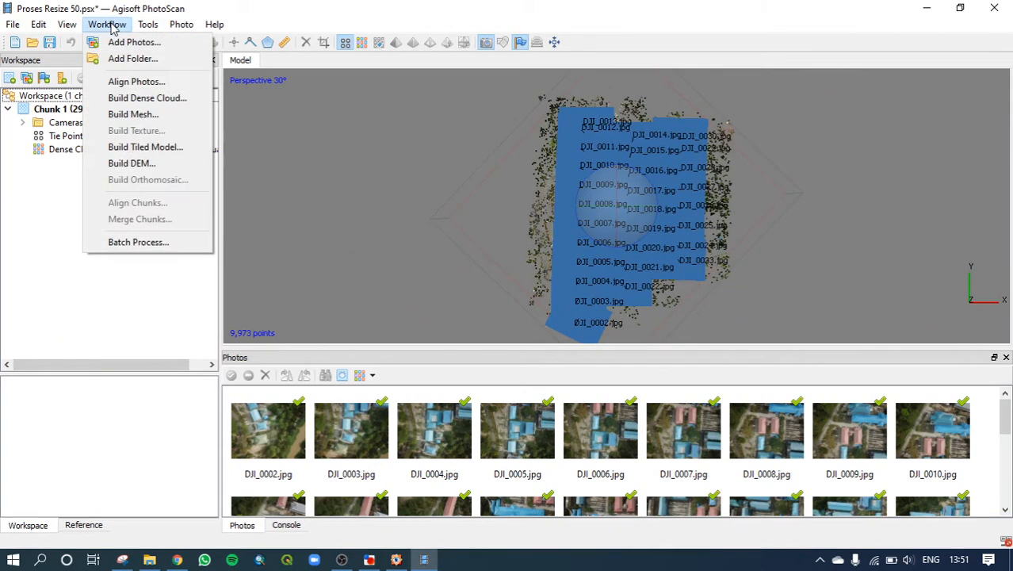
click(145, 116)
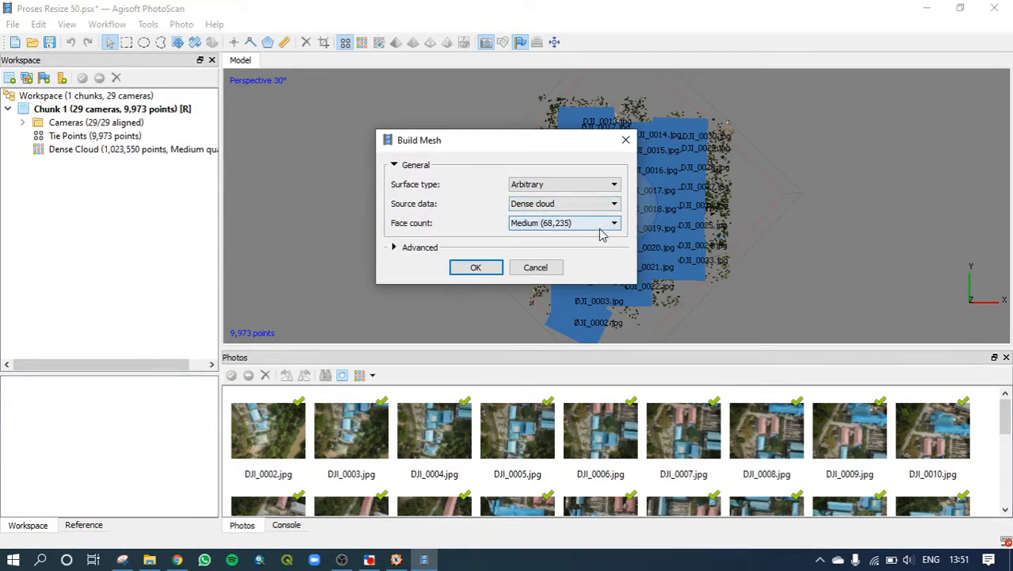
click(614, 184)
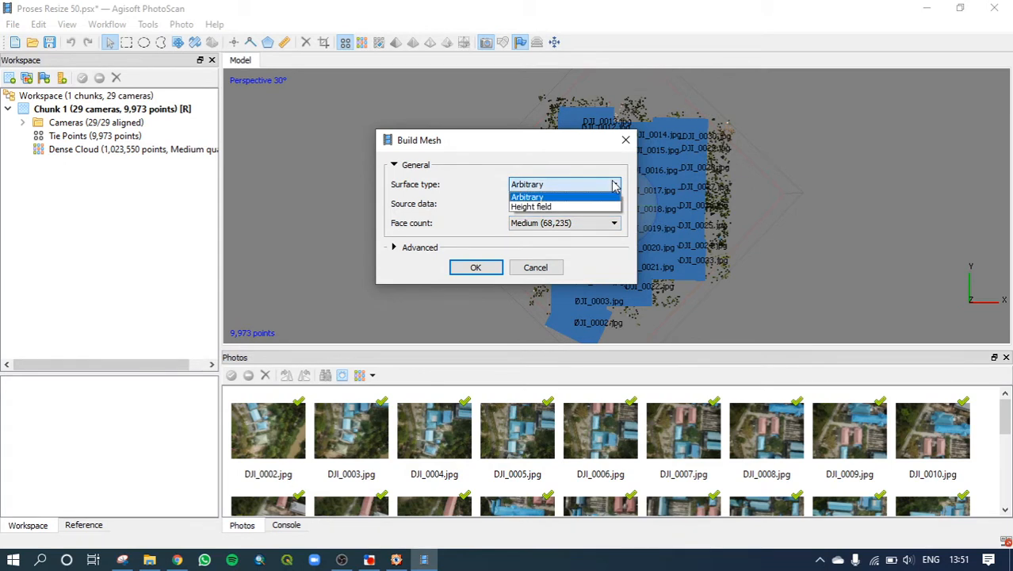
click(615, 185)
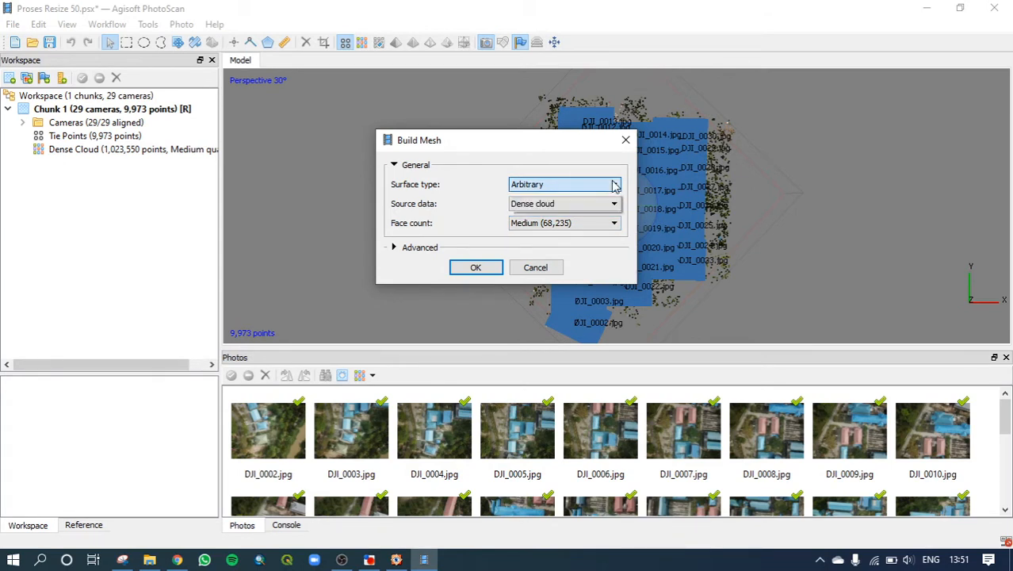
click(613, 205)
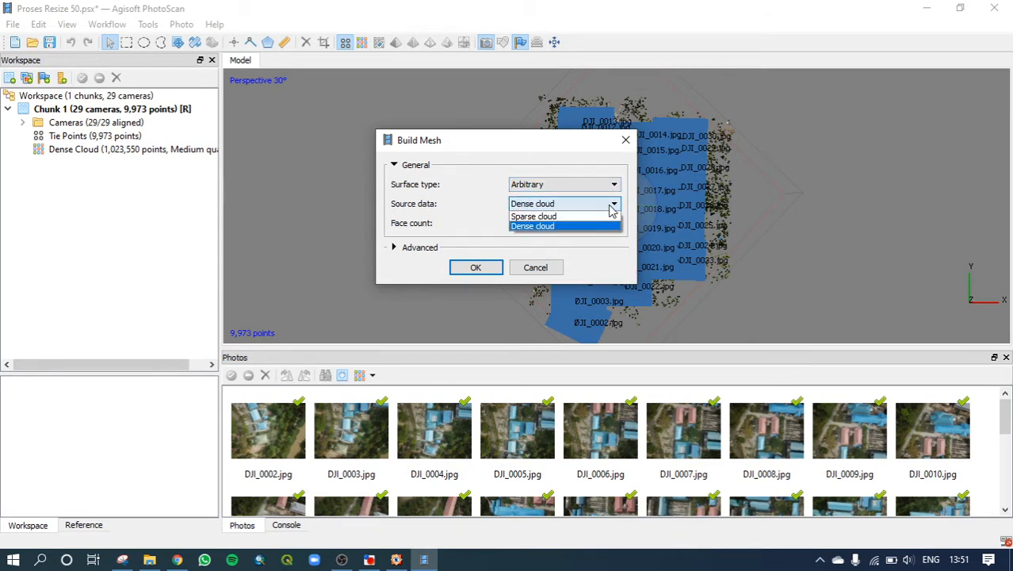
click(611, 206)
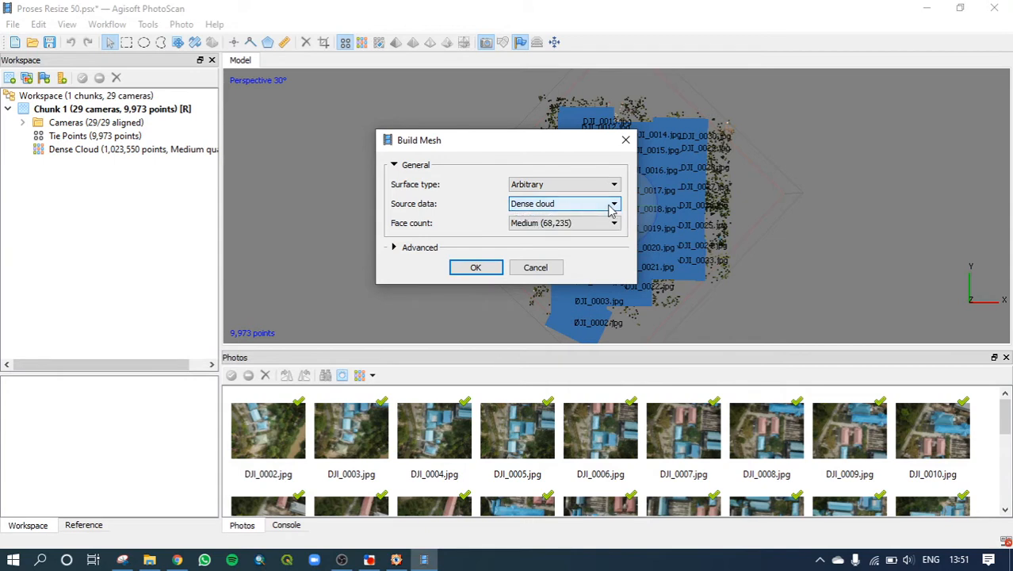
click(613, 224)
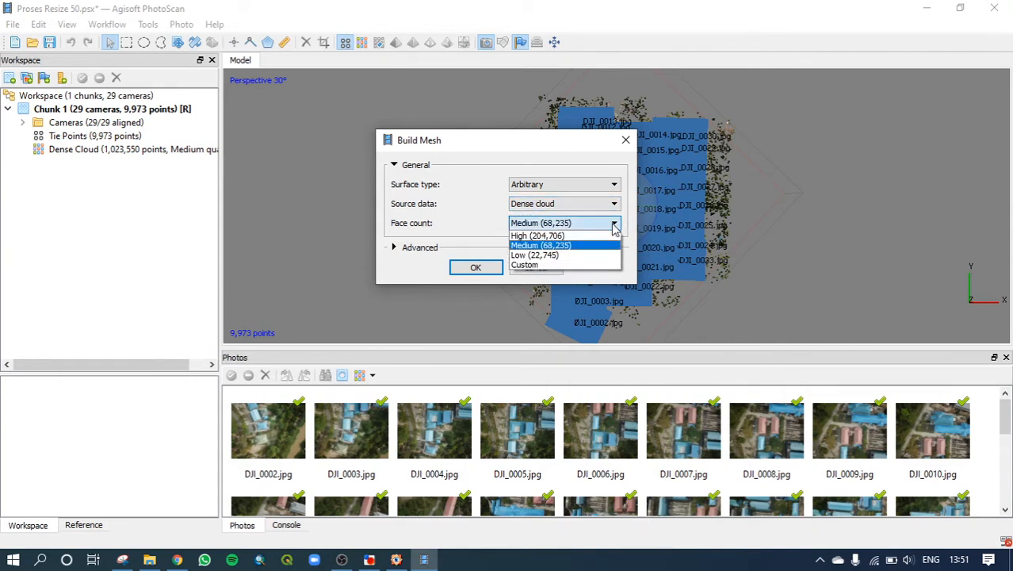
click(615, 226)
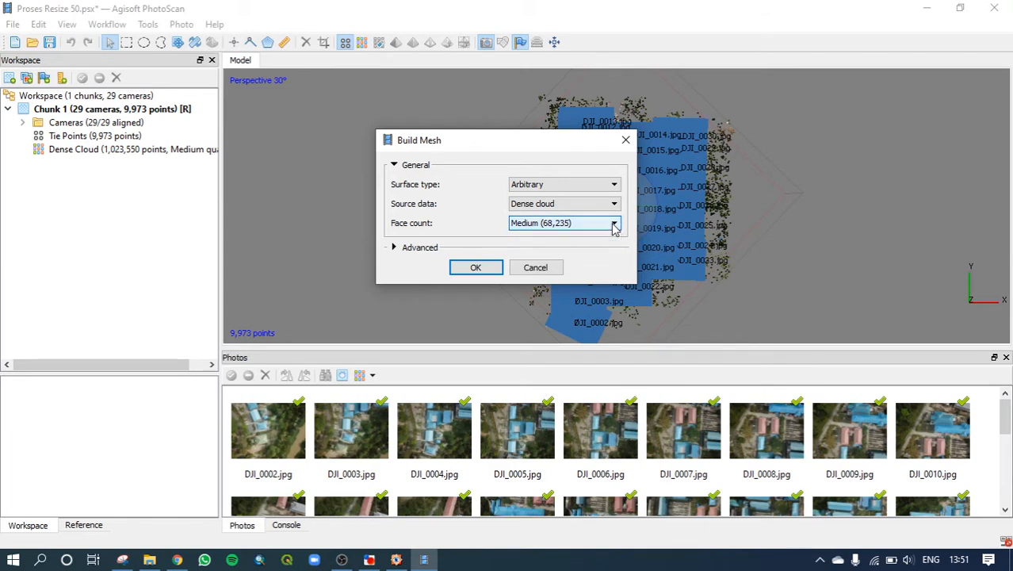
click(401, 250)
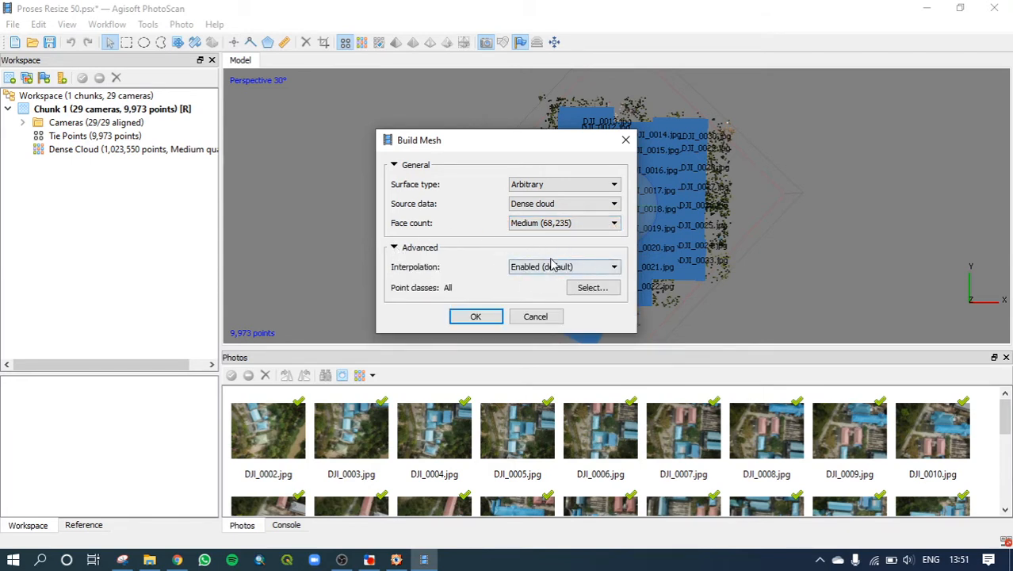
click(615, 268)
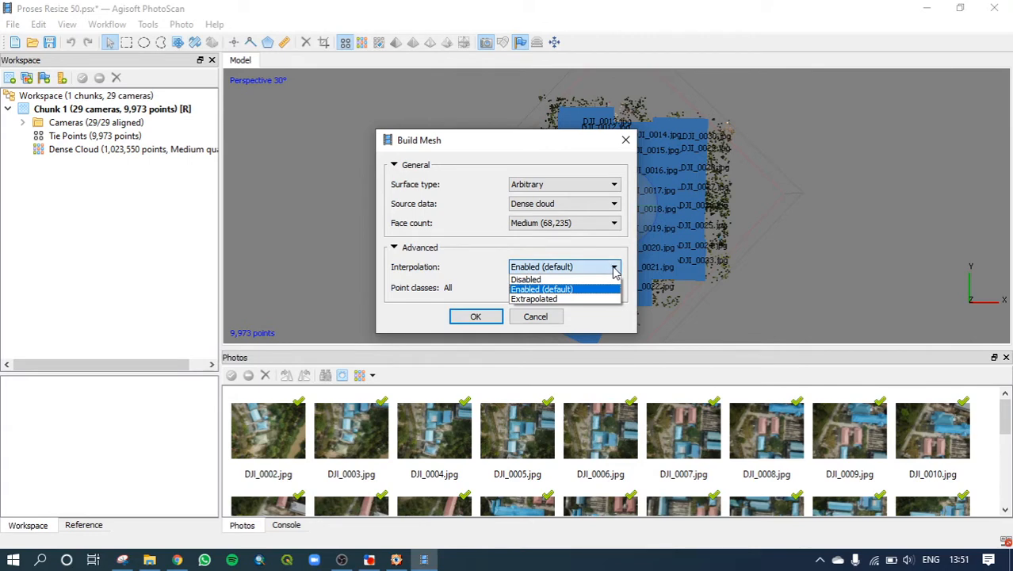
click(615, 270)
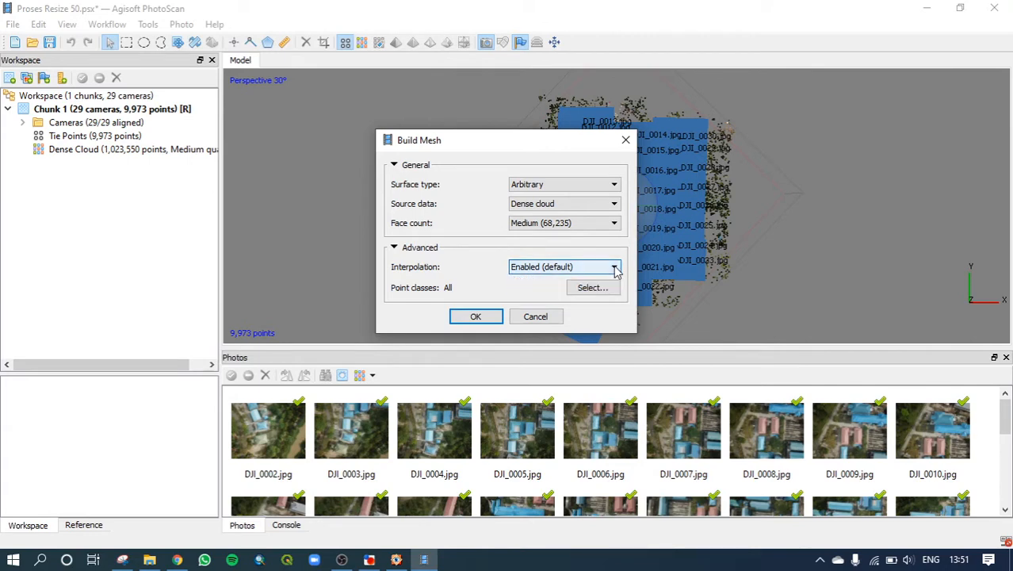
click(475, 317)
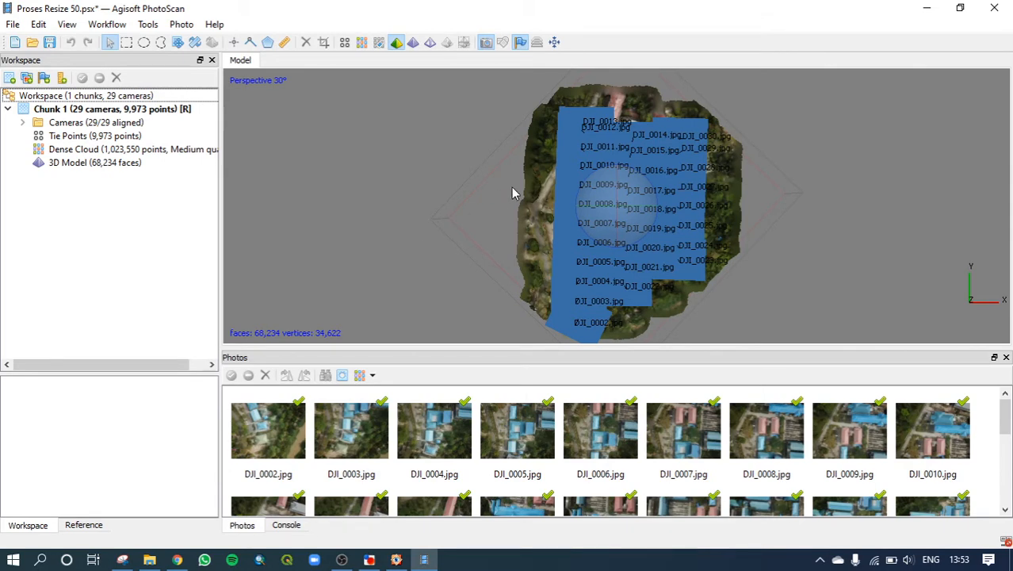
Inspect the shaded mesh of the buildings and parking area up close, ending with the full site in view.
scroll(581, 213, up, 2)
scroll(590, 212, up, 5)
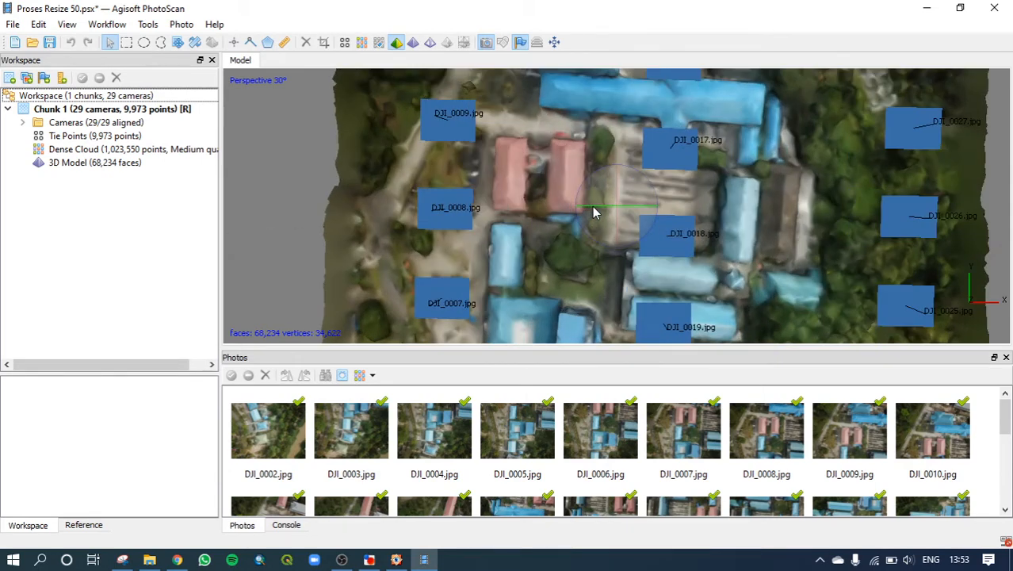
scroll(594, 213, up, 5)
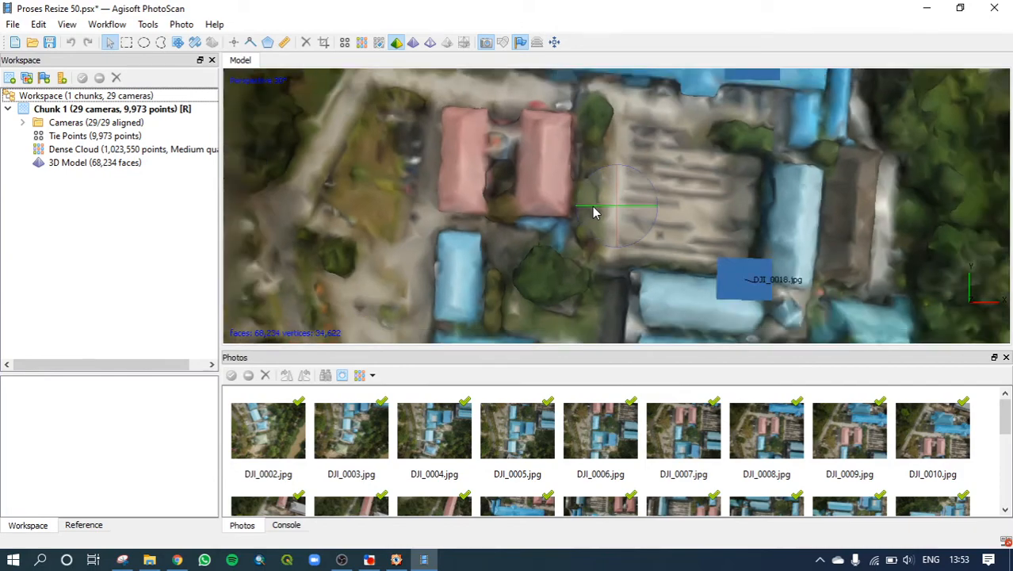
scroll(595, 213, down, 7)
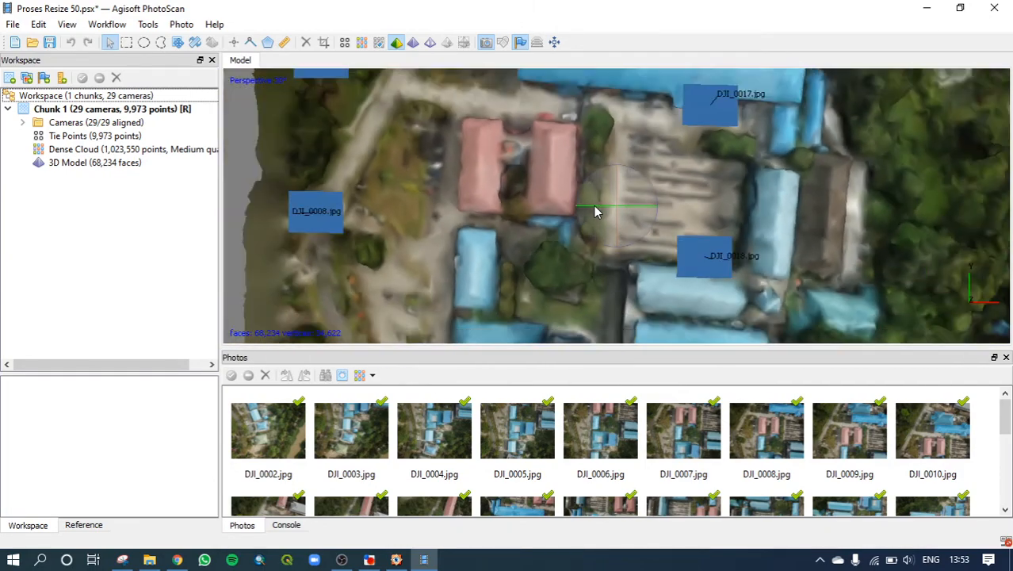
scroll(597, 194, up, 3)
scroll(567, 191, down, 3)
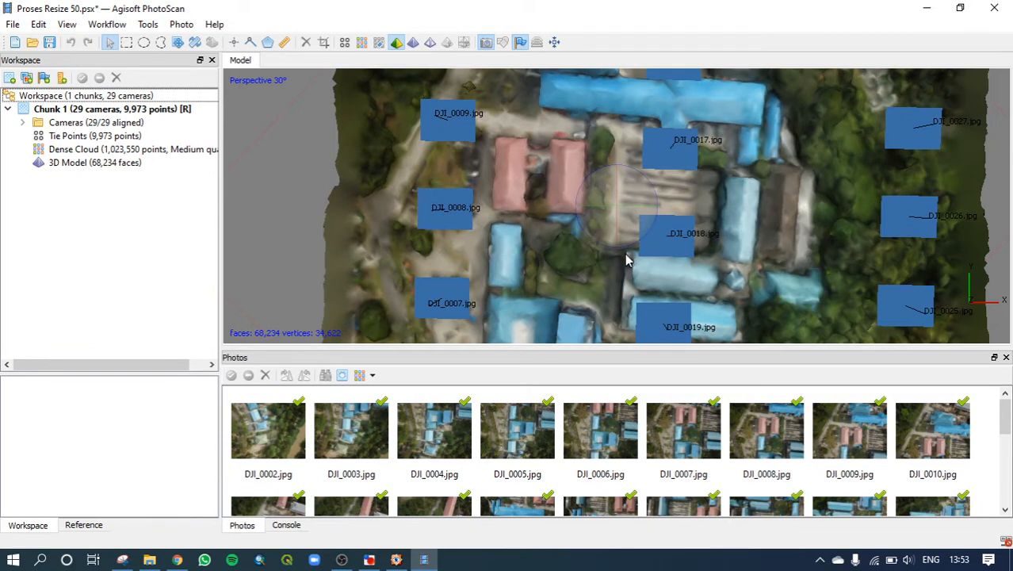
scroll(626, 259, down, 8)
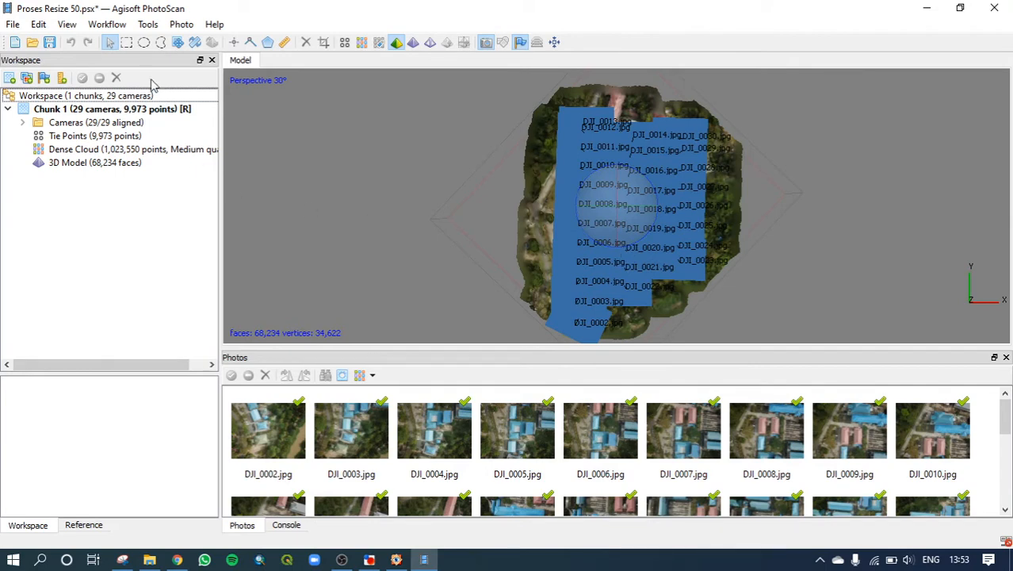
Build the model's texture with Generic mapping, Mosaic (default) blending, size/count 4096 x 1, hole filling enabled and color correction off.
click(107, 24)
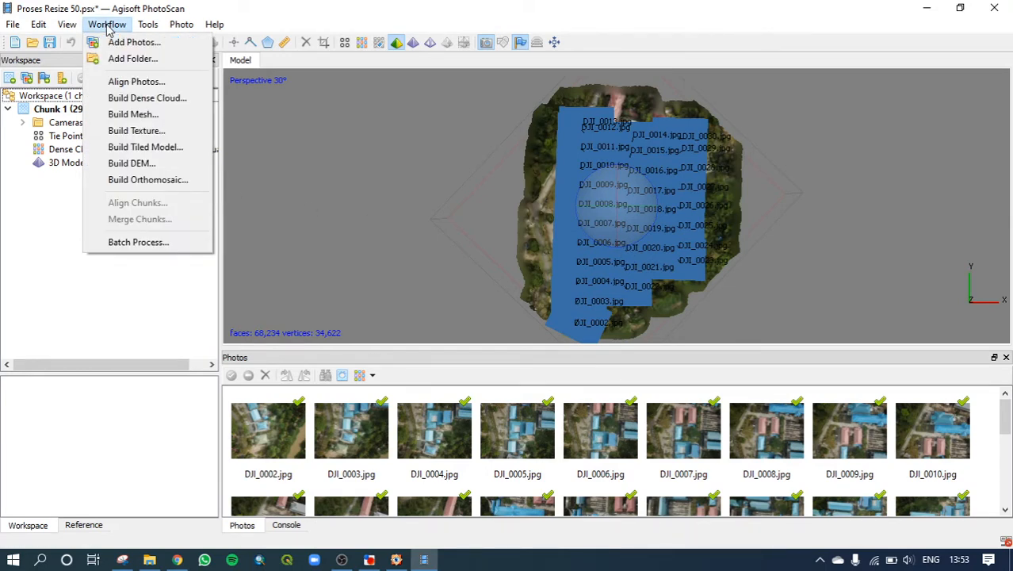
click(137, 130)
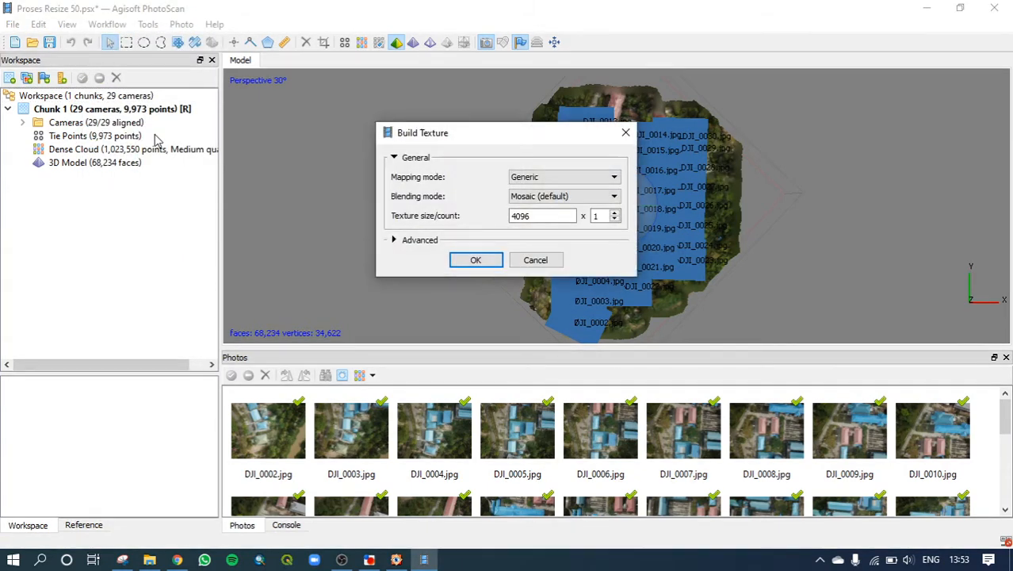
click(614, 178)
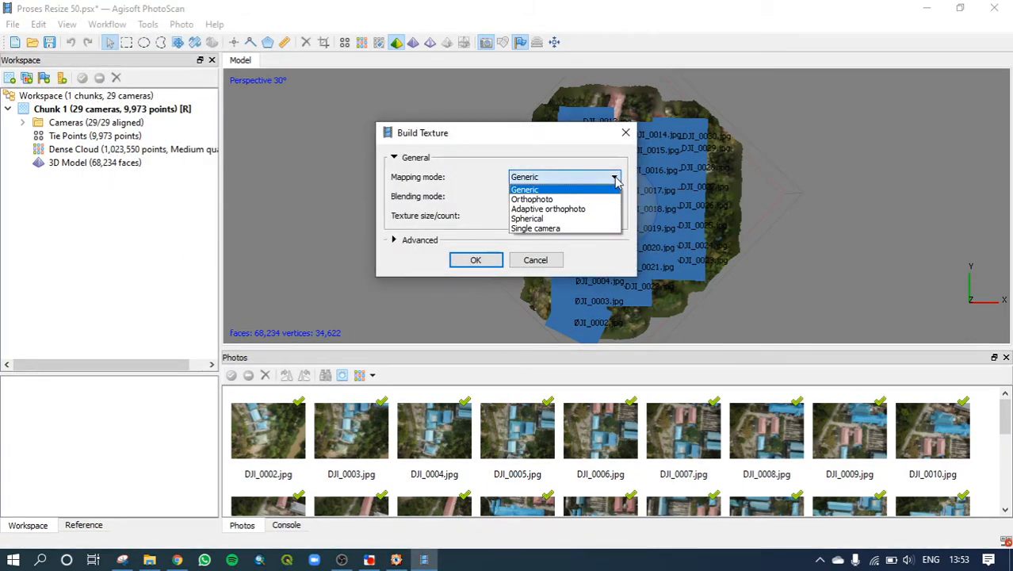
click(615, 181)
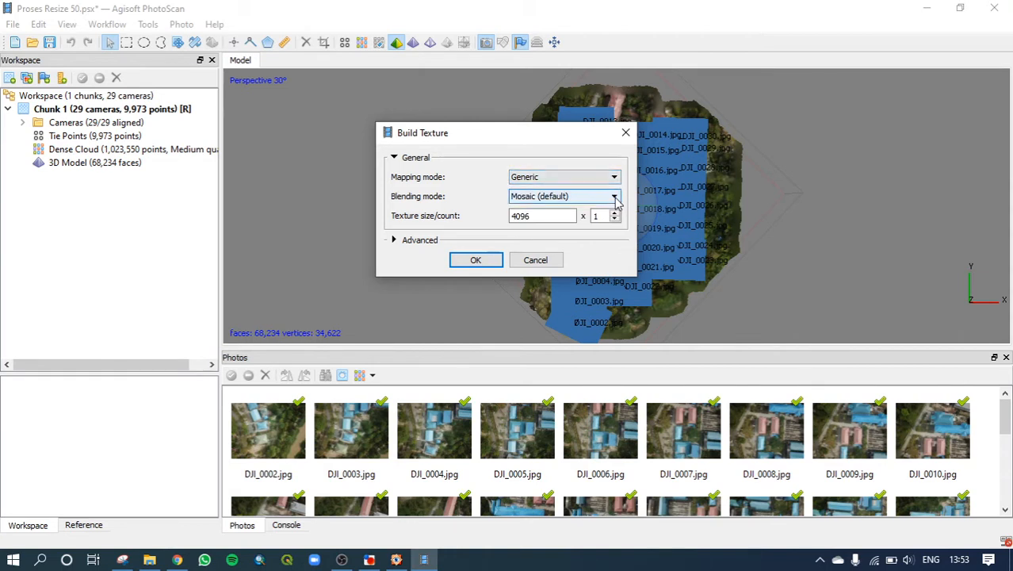
click(616, 198)
click(615, 198)
click(394, 241)
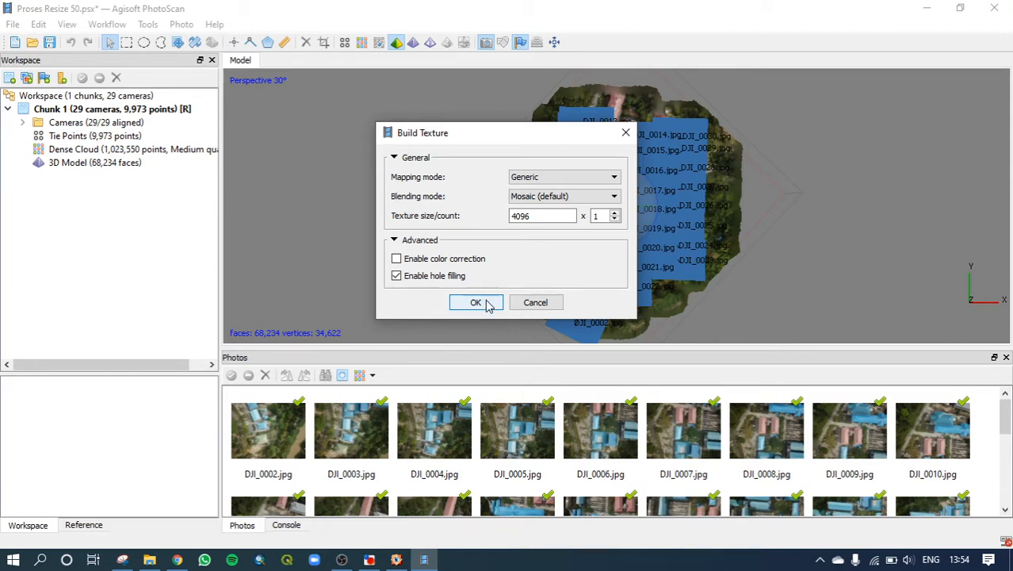
click(476, 303)
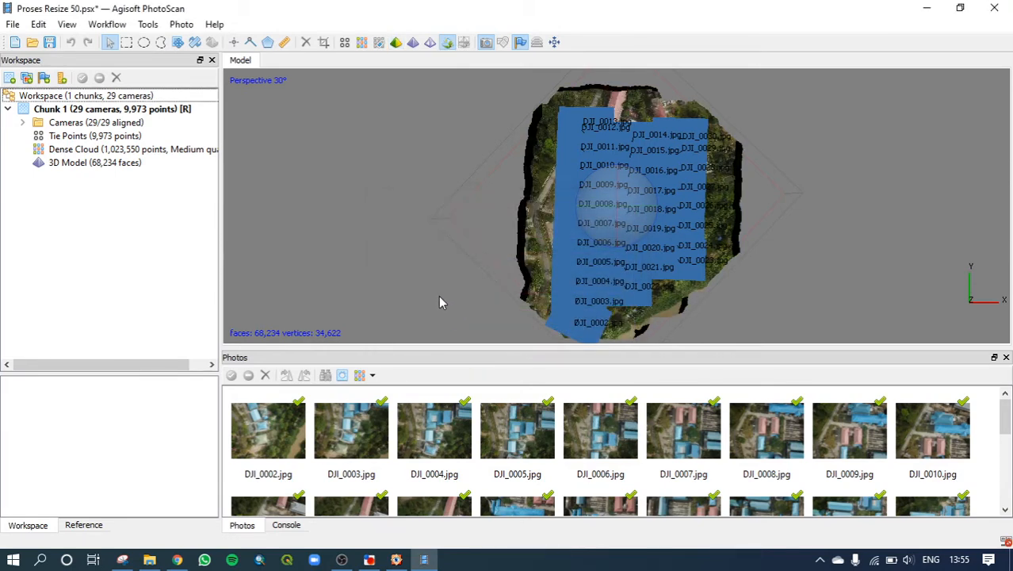
Examine the textured model's detail on the roofs and in the parking area, ending with the full site in view.
scroll(647, 237, up, 6)
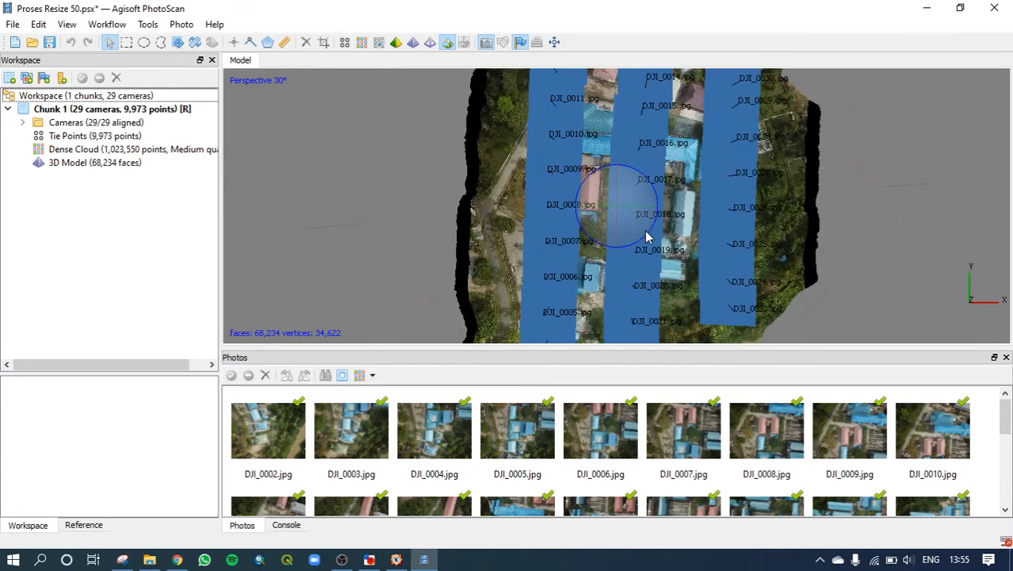
scroll(658, 231, up, 5)
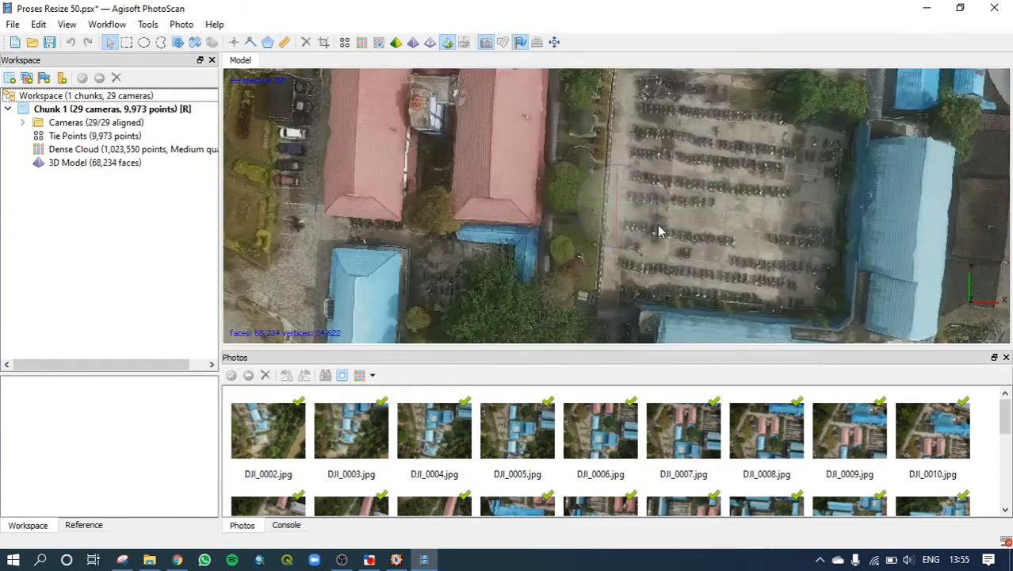
scroll(661, 228, up, 5)
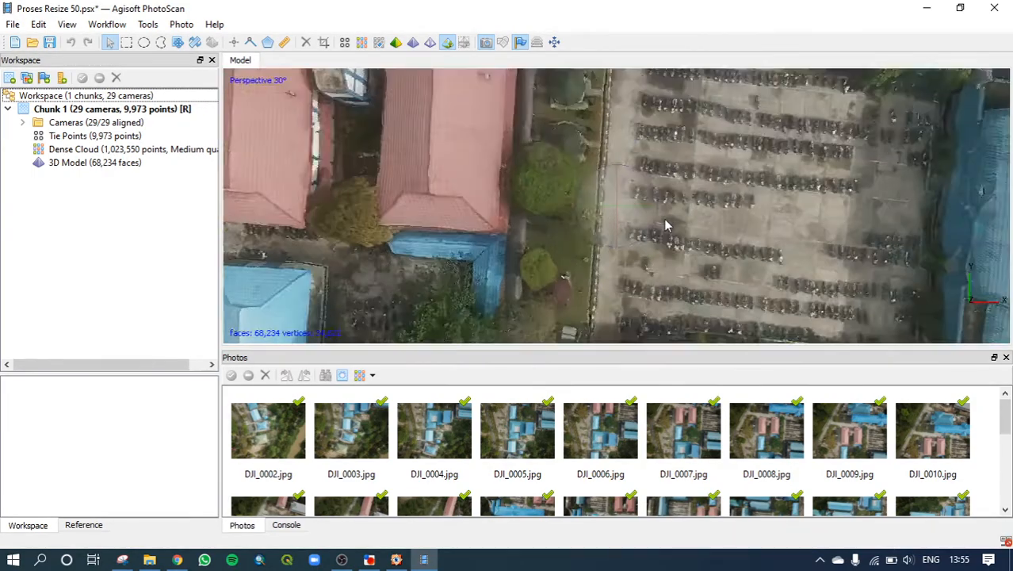
scroll(664, 220, down, 15)
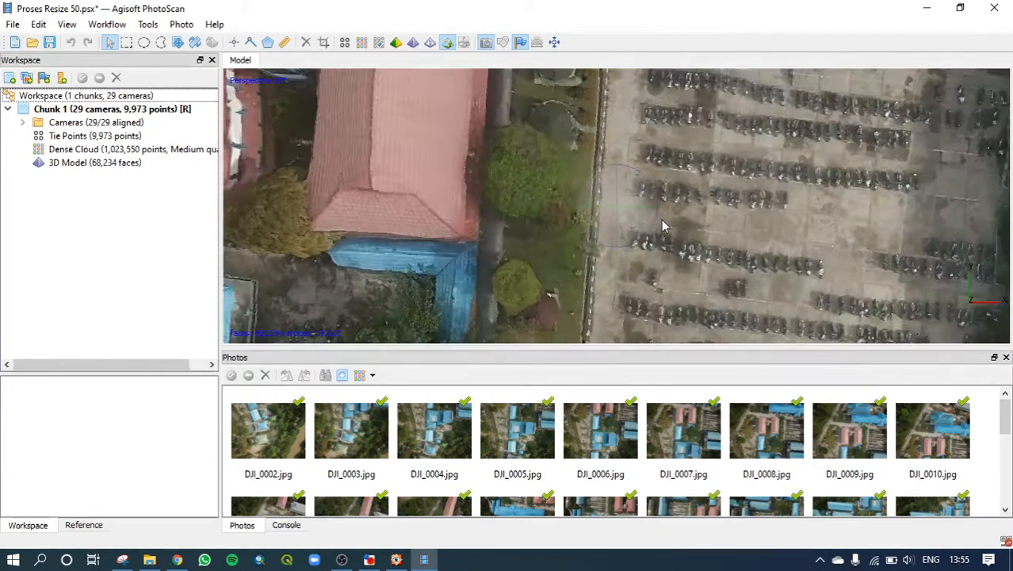
scroll(657, 222, down, 10)
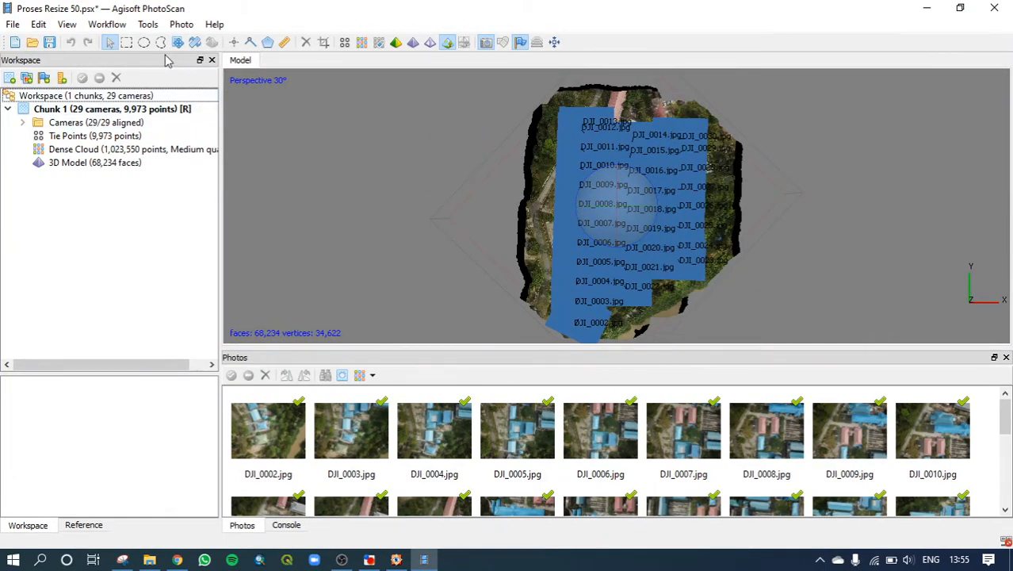
Build the tiled model from the dense cloud with a pixel size of 0.0632108 m and a tile size of 256.
click(106, 24)
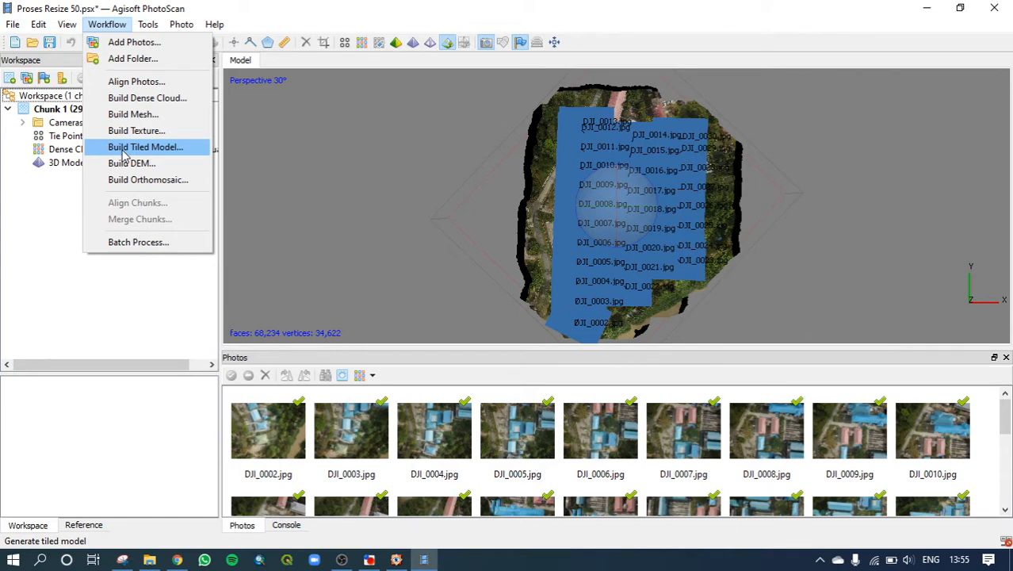
click(137, 149)
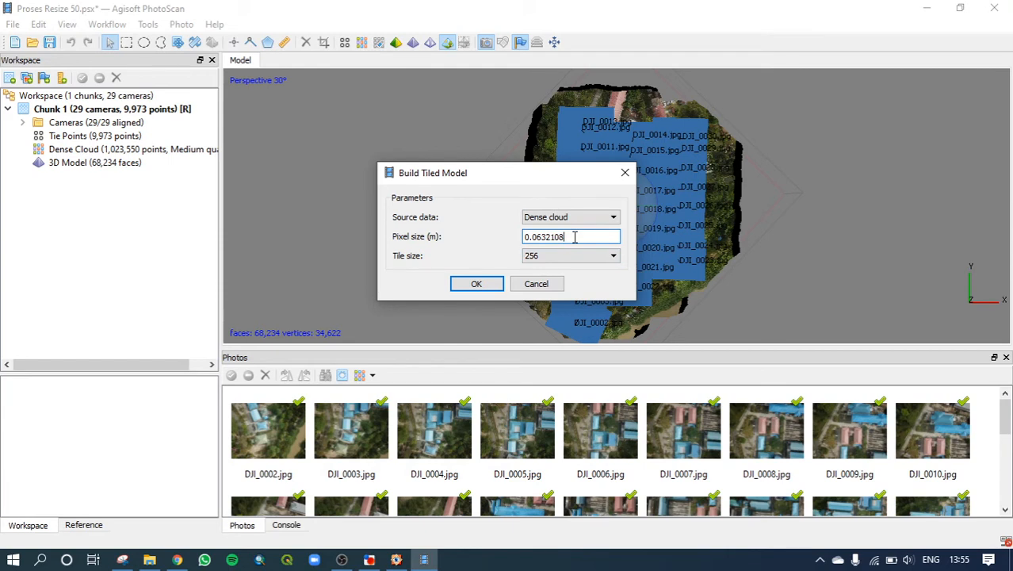
drag(541, 237, 574, 236)
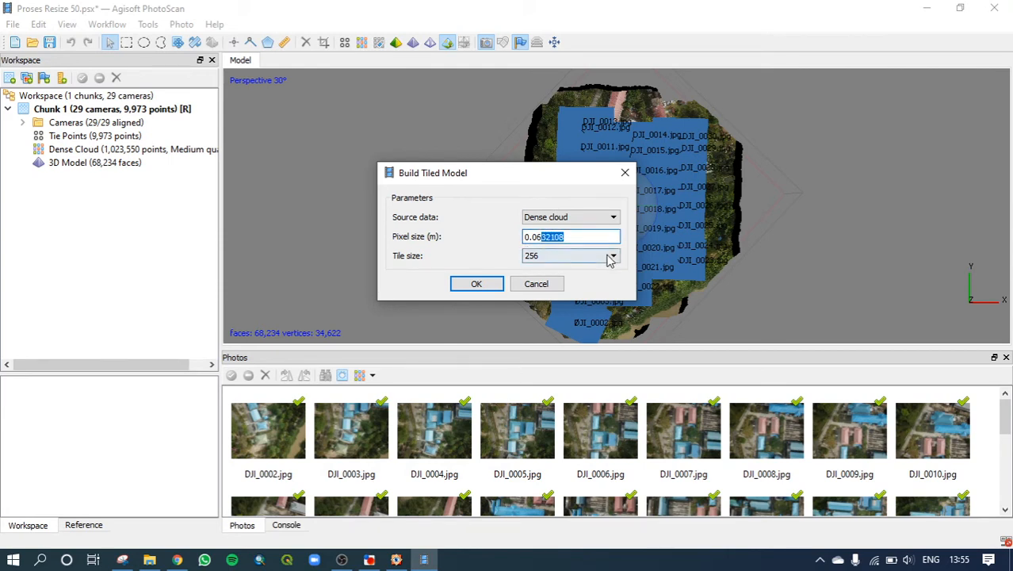
click(613, 256)
click(613, 268)
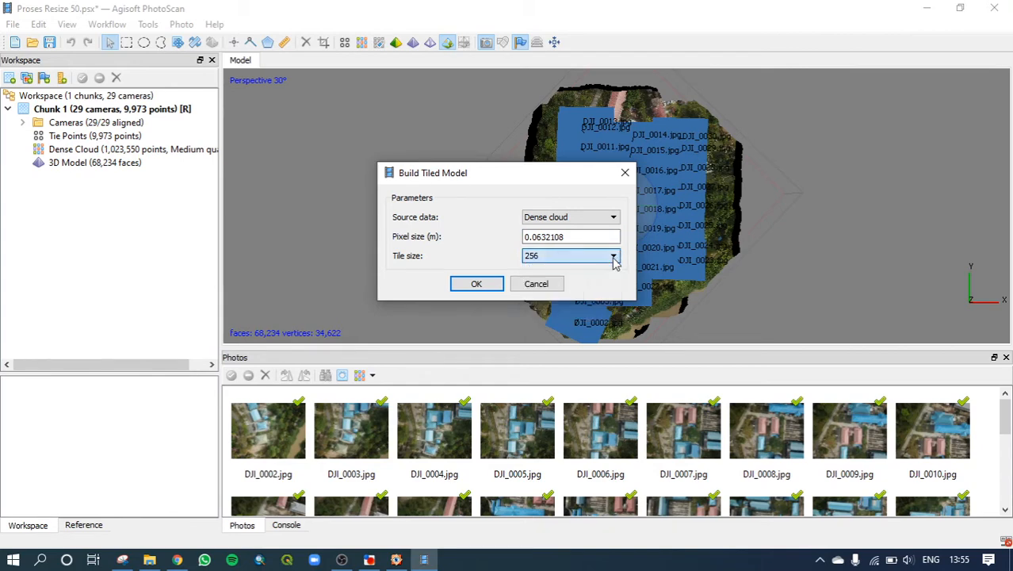
click(477, 284)
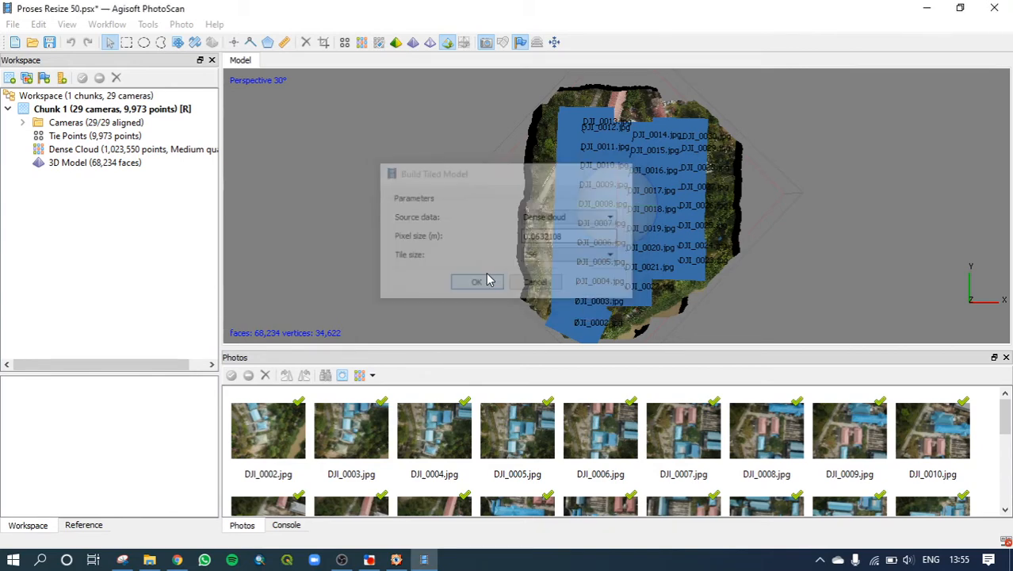
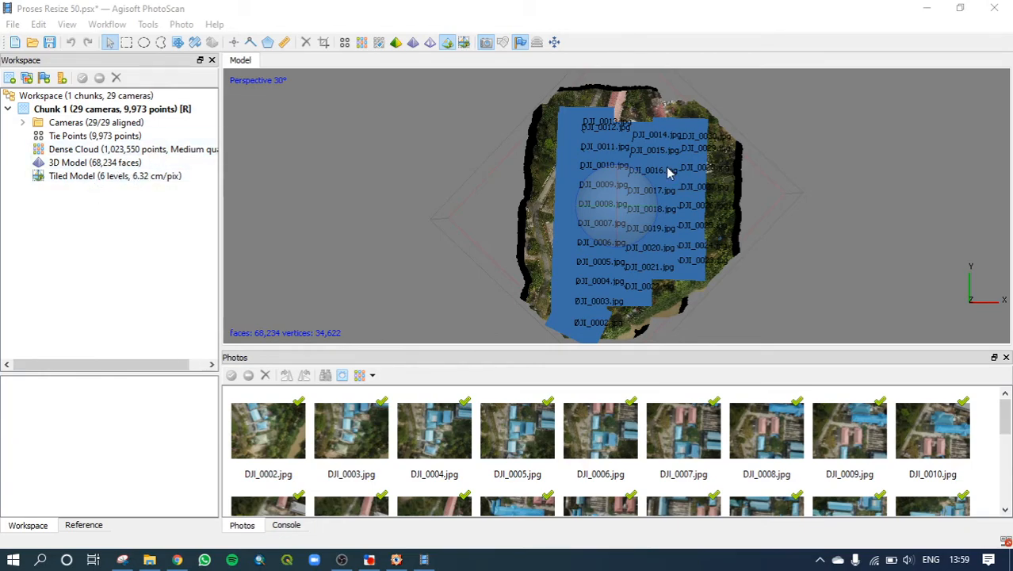
Examine the textured model's roofs and motorcycle parking area up close.
scroll(622, 224, up, 2)
scroll(622, 224, up, 8)
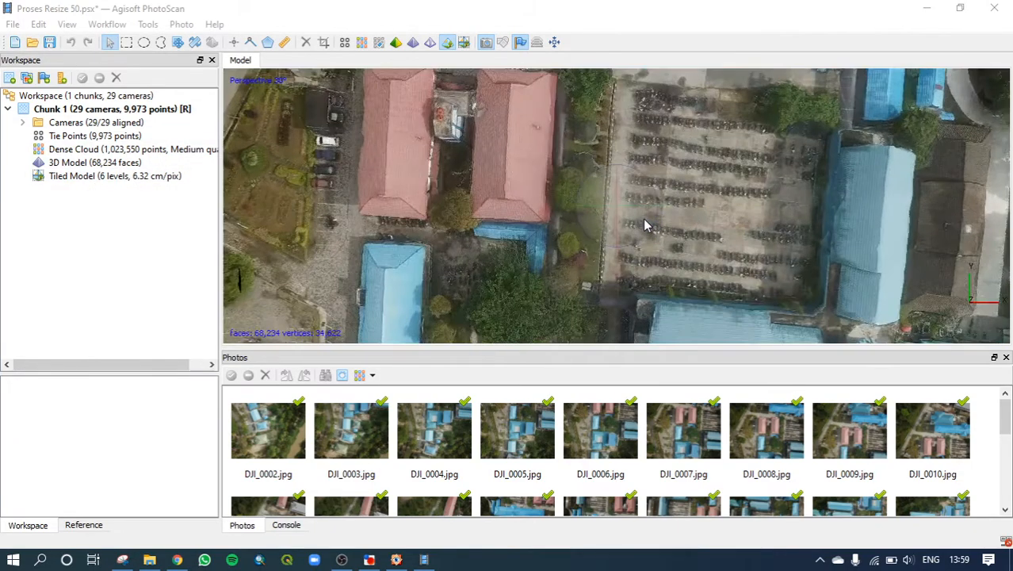
scroll(644, 224, up, 5)
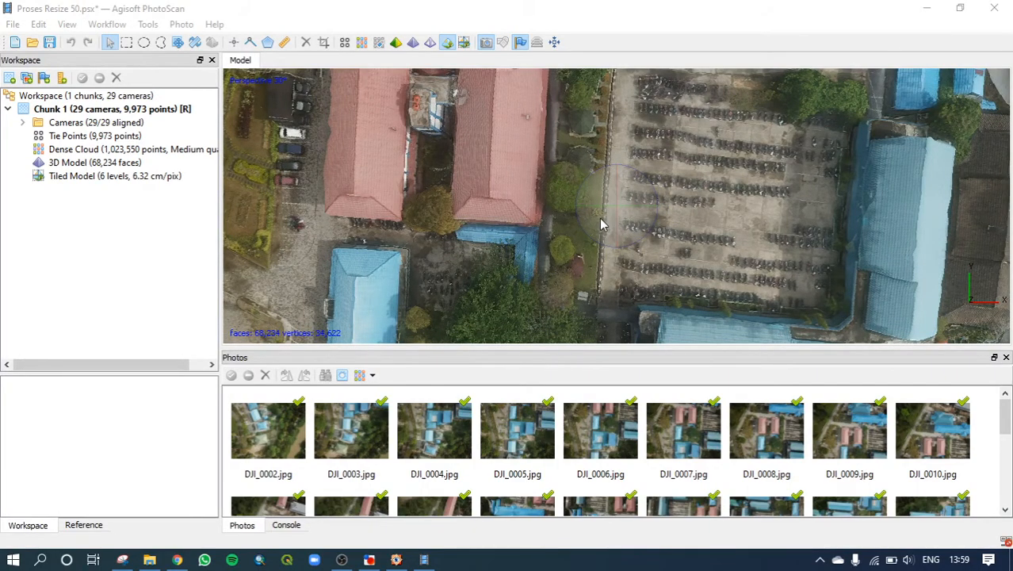
scroll(600, 225, down, 3)
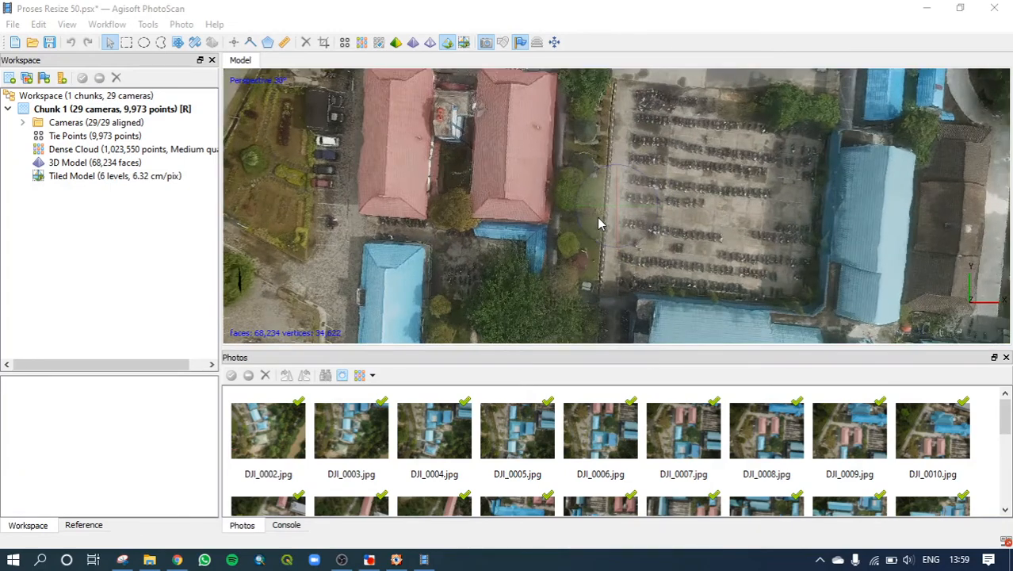
scroll(600, 224, down, 3)
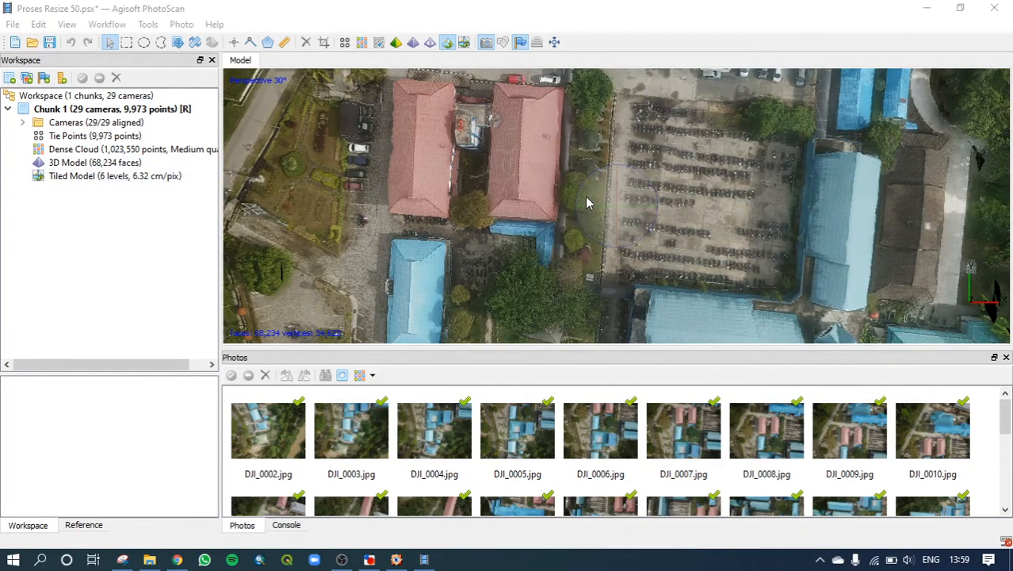
Build the DEM from the dense cloud in WGS 84 (EPSG::4326) with default interpolation enabled and a resolution of 0.252843 m/pix.
click(109, 25)
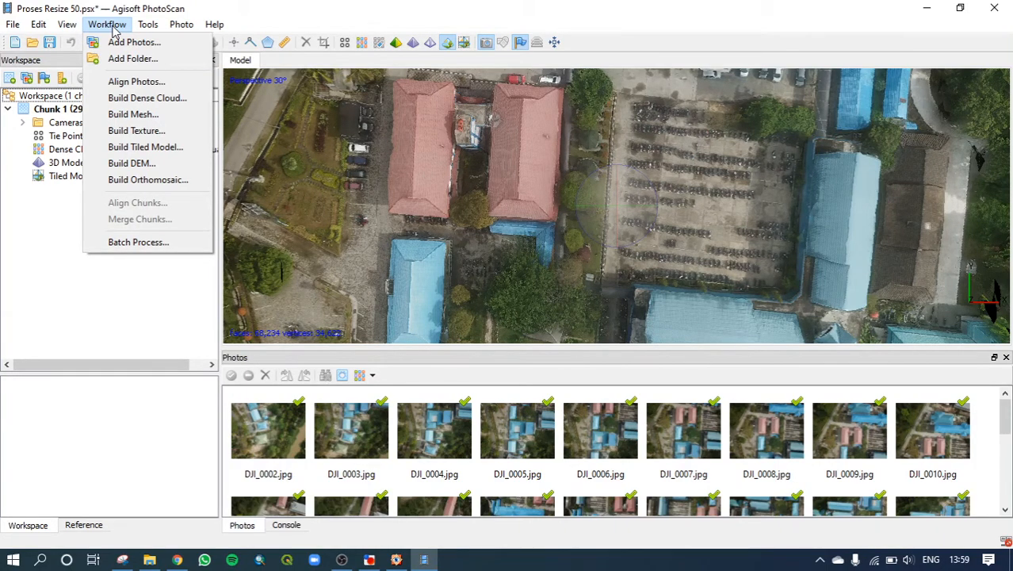
click(111, 26)
click(66, 23)
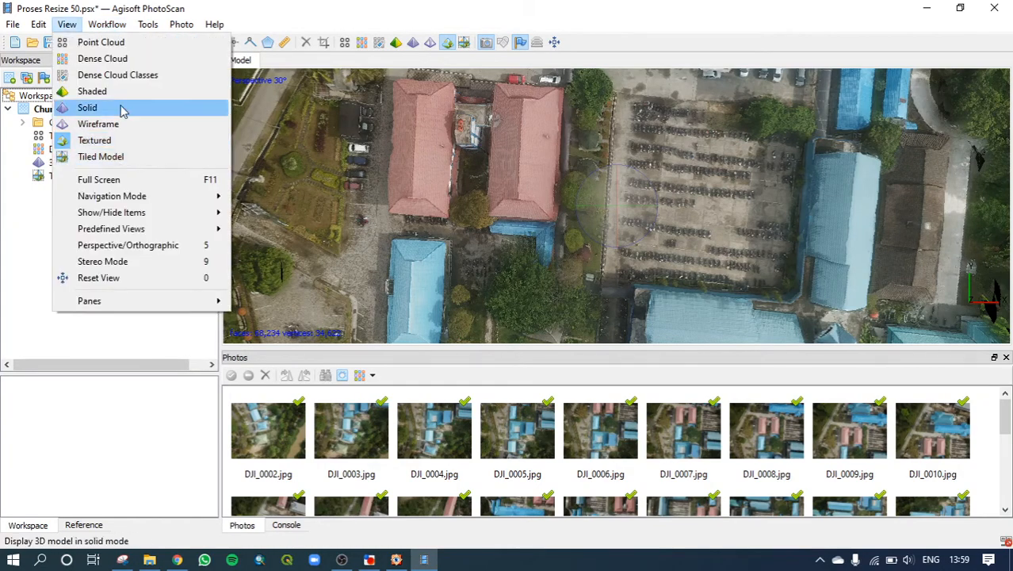
mouse_move(99, 26)
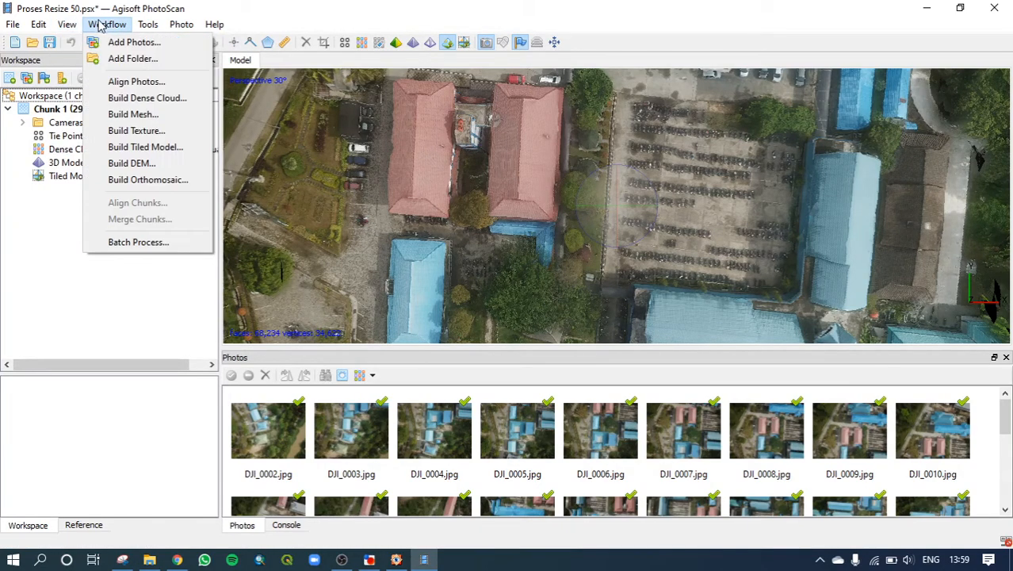
click(135, 163)
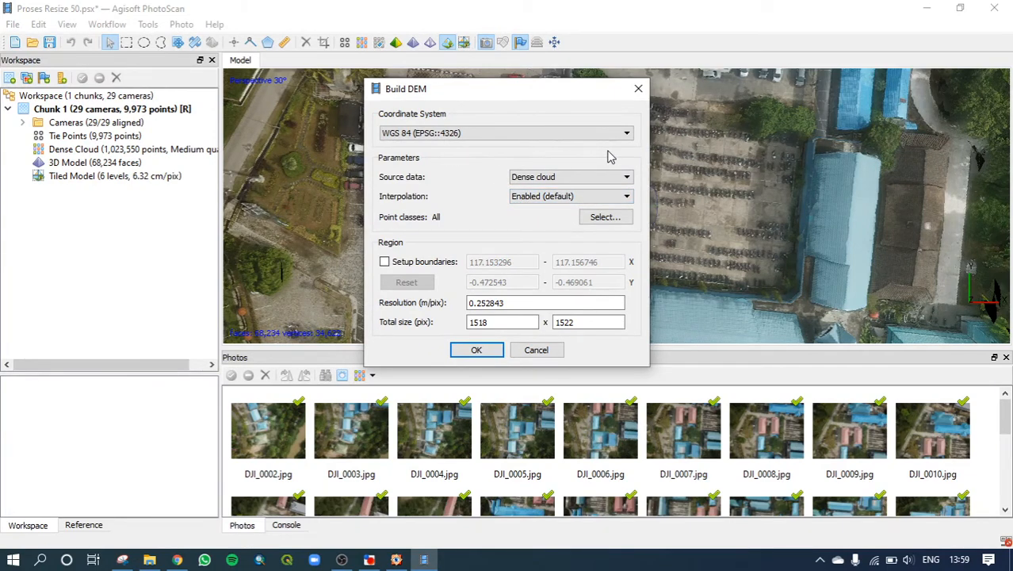
click(627, 134)
click(627, 135)
click(485, 350)
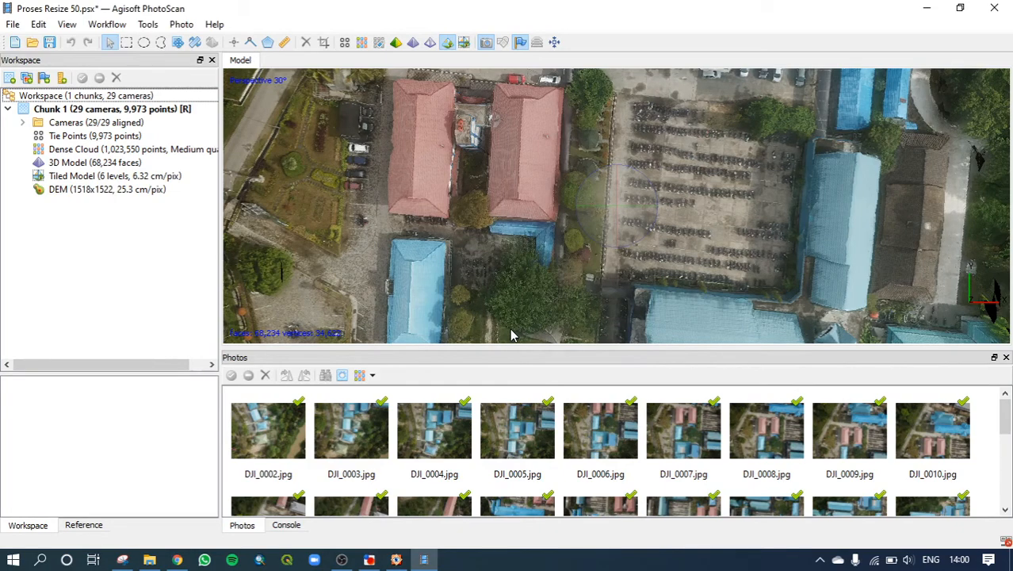
click(119, 194)
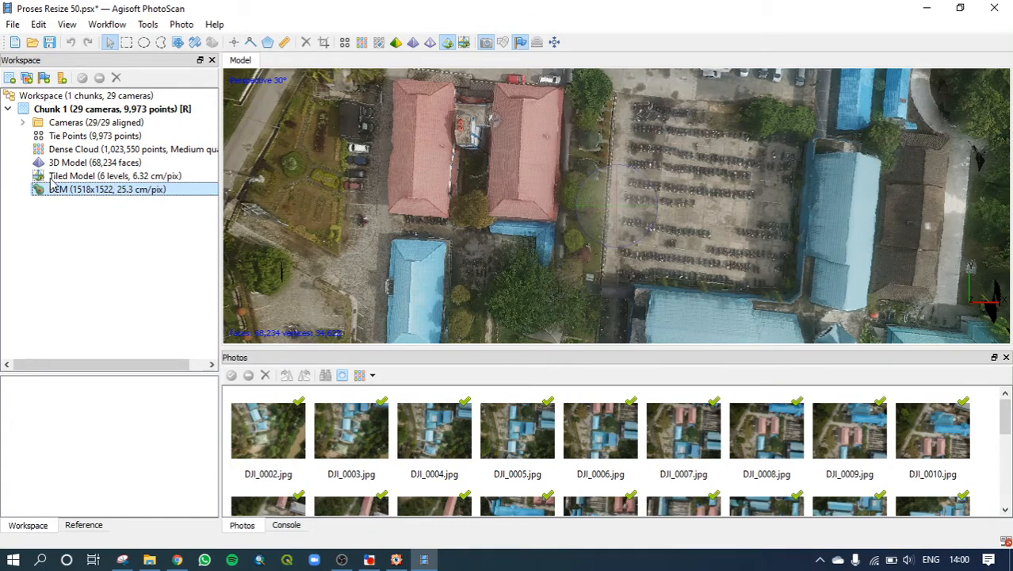
Build a geographic orthomosaic in WGS 84 (EPSG::4326) on the mesh surface with Mosaic (default) blending, color correction off and pixel size 5.67843e-07 x 5.7165e-07°.
click(111, 23)
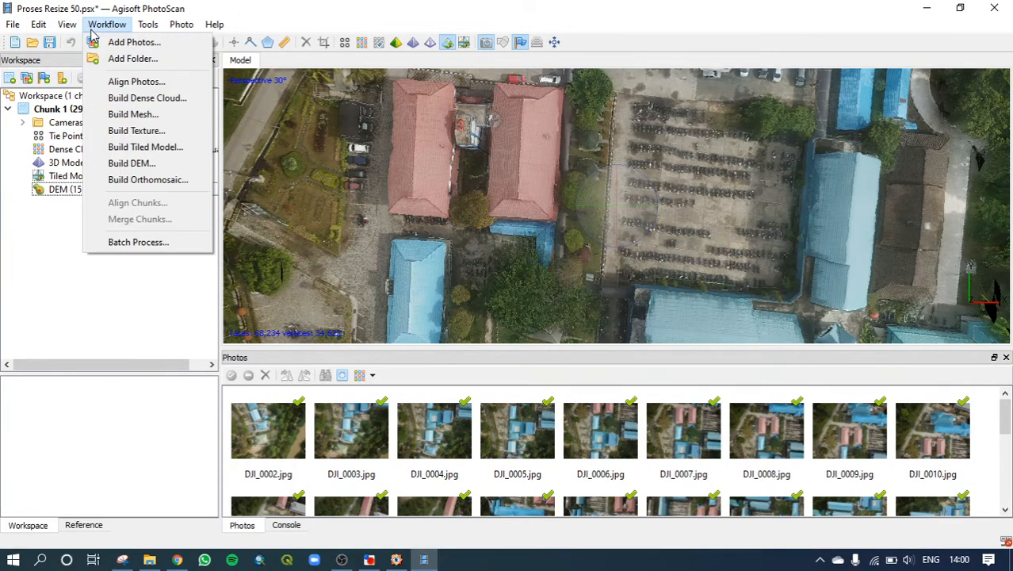
click(136, 179)
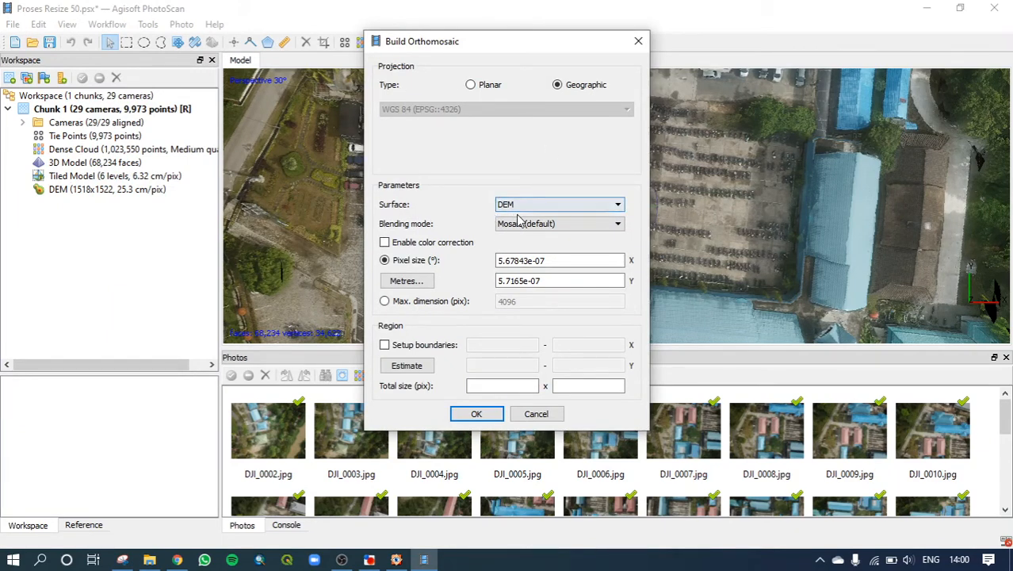
click(561, 263)
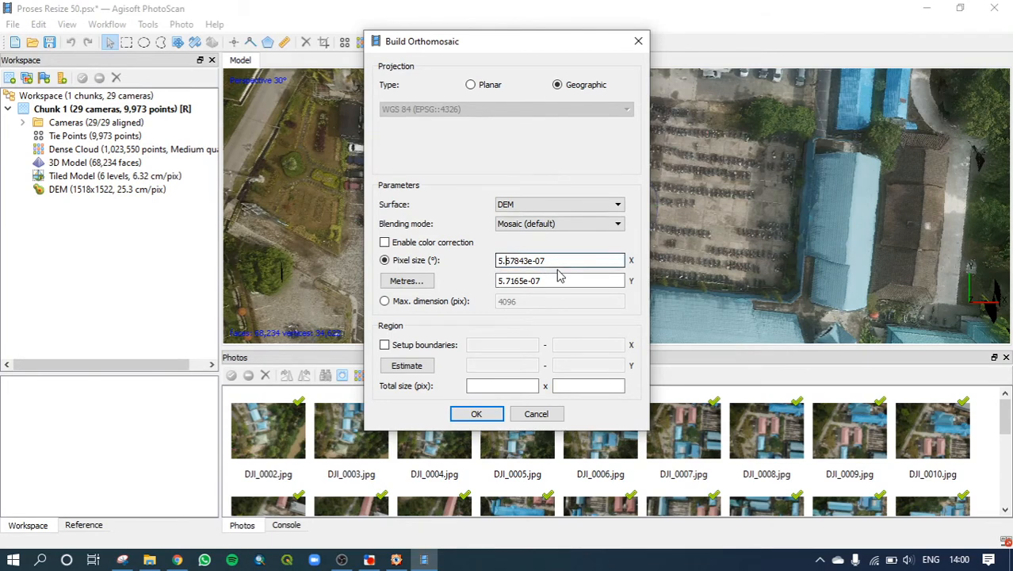
click(405, 281)
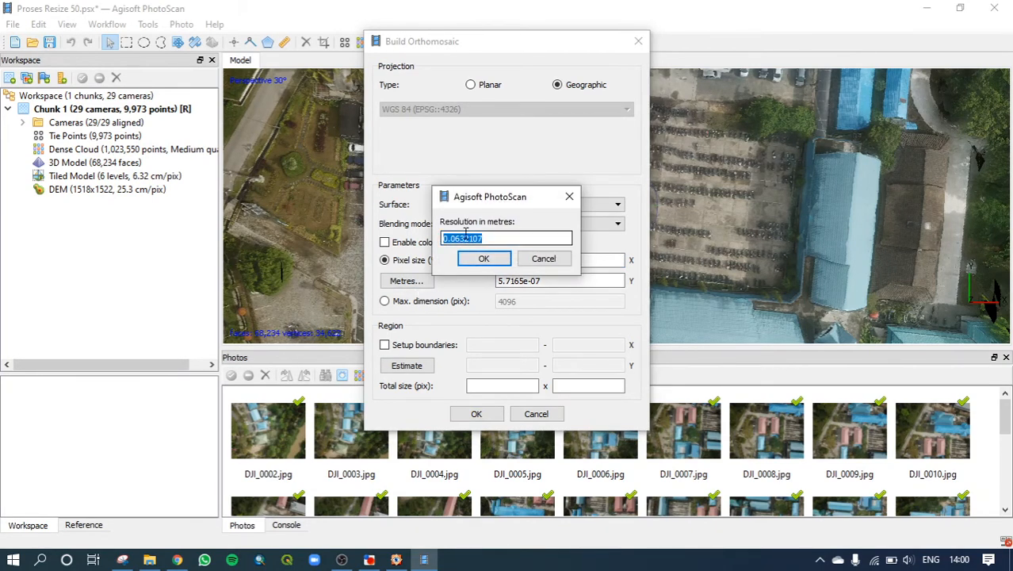
click(498, 240)
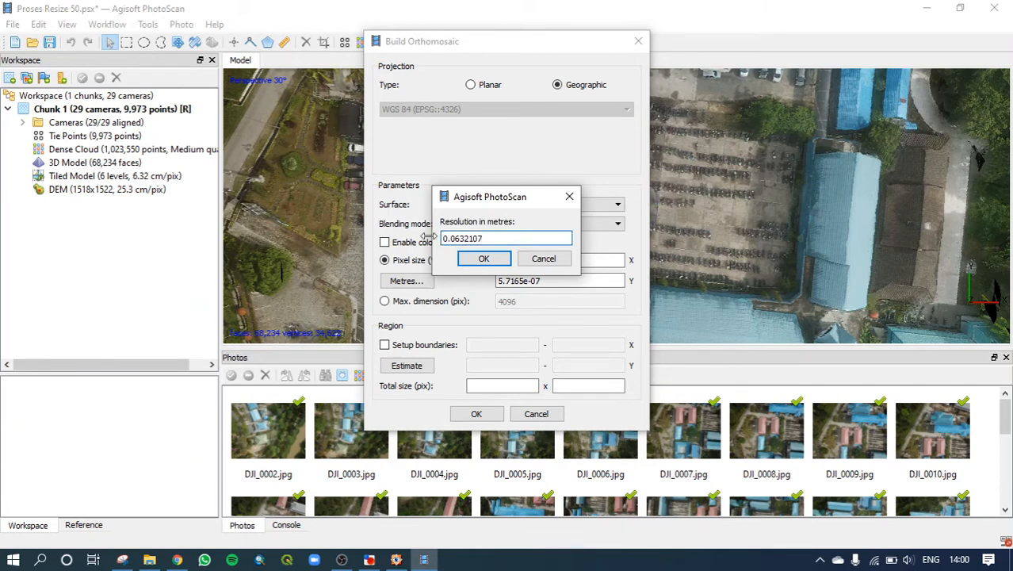
click(534, 262)
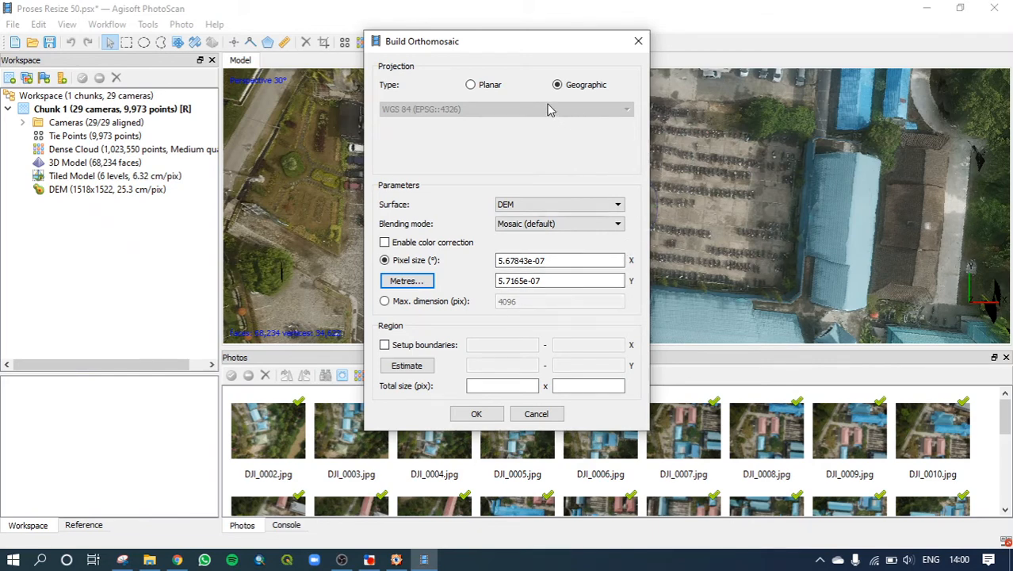
click(472, 85)
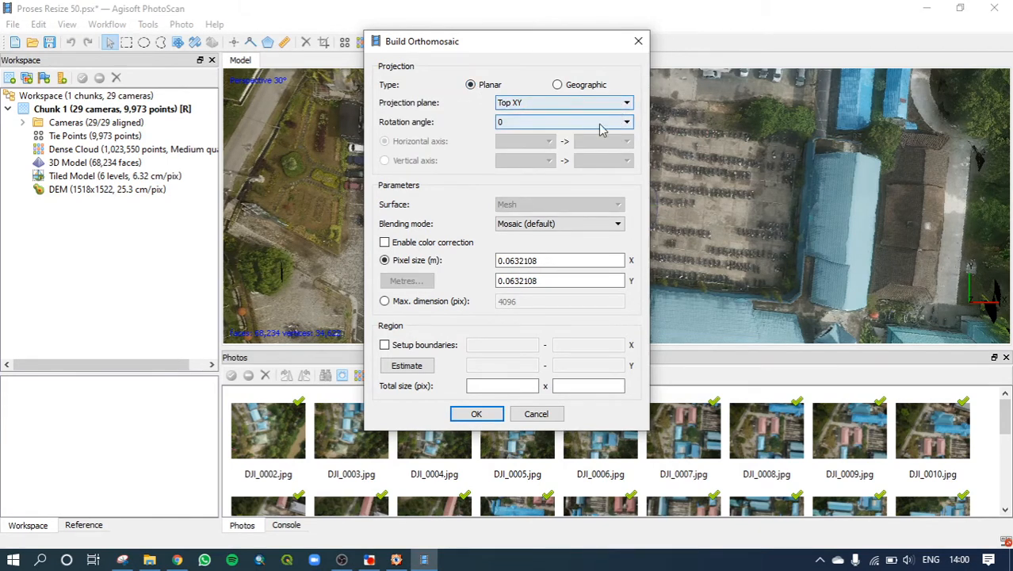
click(627, 103)
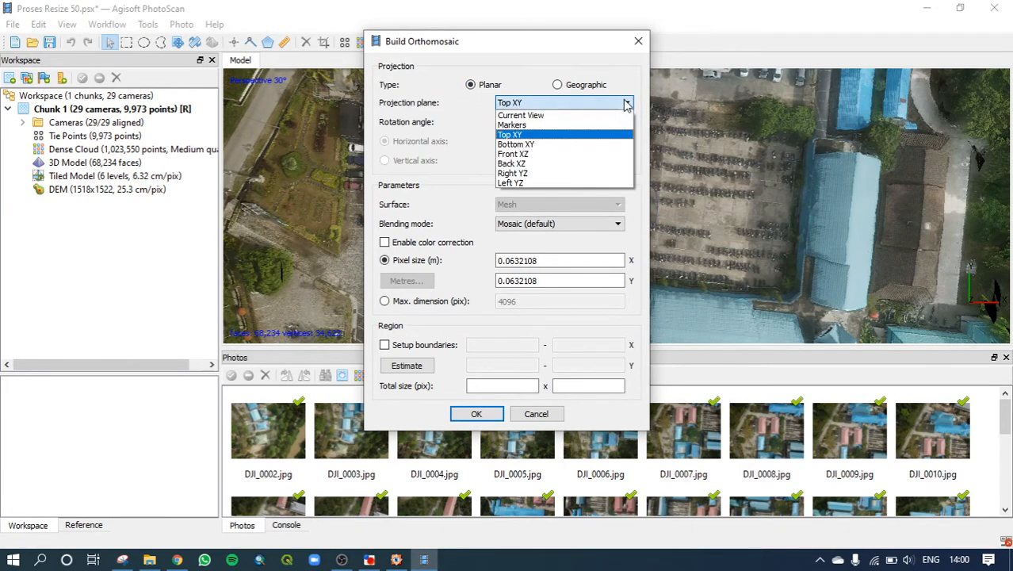
click(626, 103)
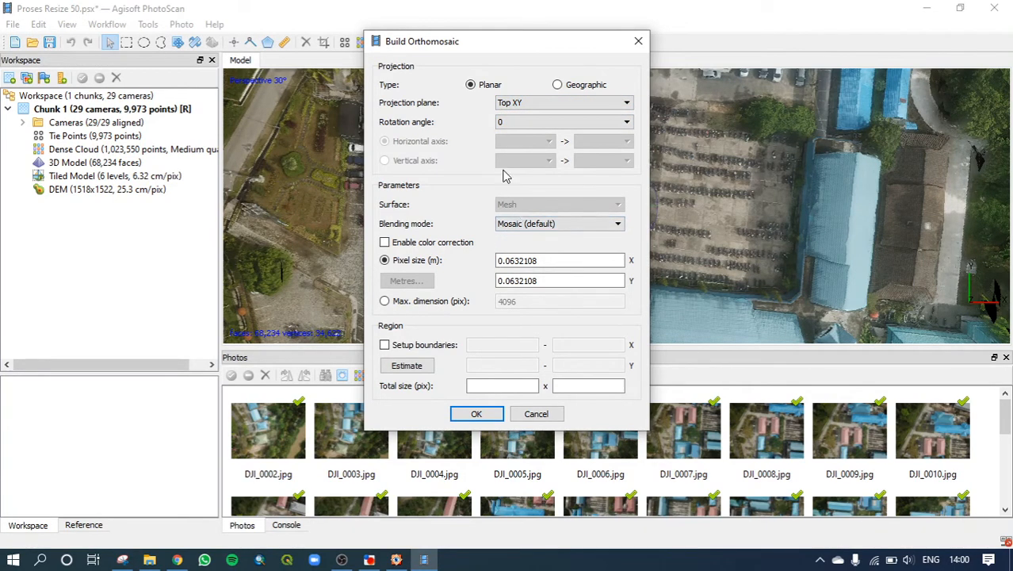
click(559, 87)
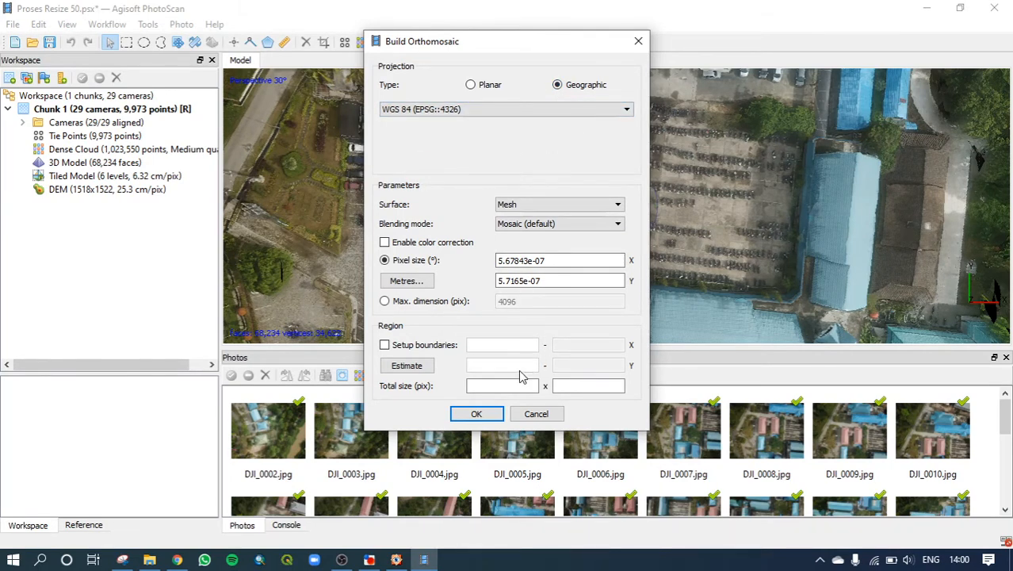
click(477, 414)
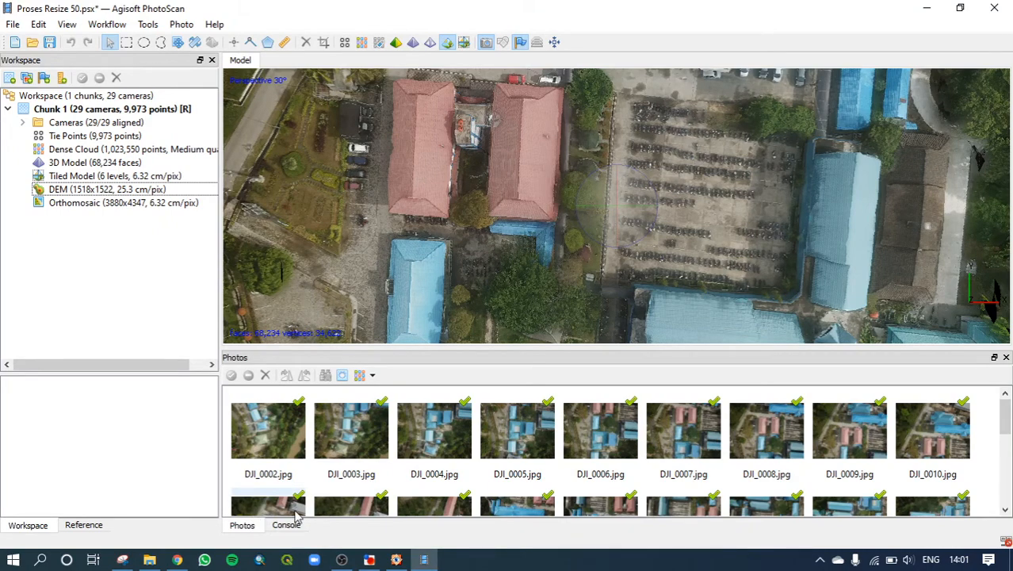
Review the full site and the chunk's processed products: 3D model, tiled model, DEM and orthomosaic.
click(122, 204)
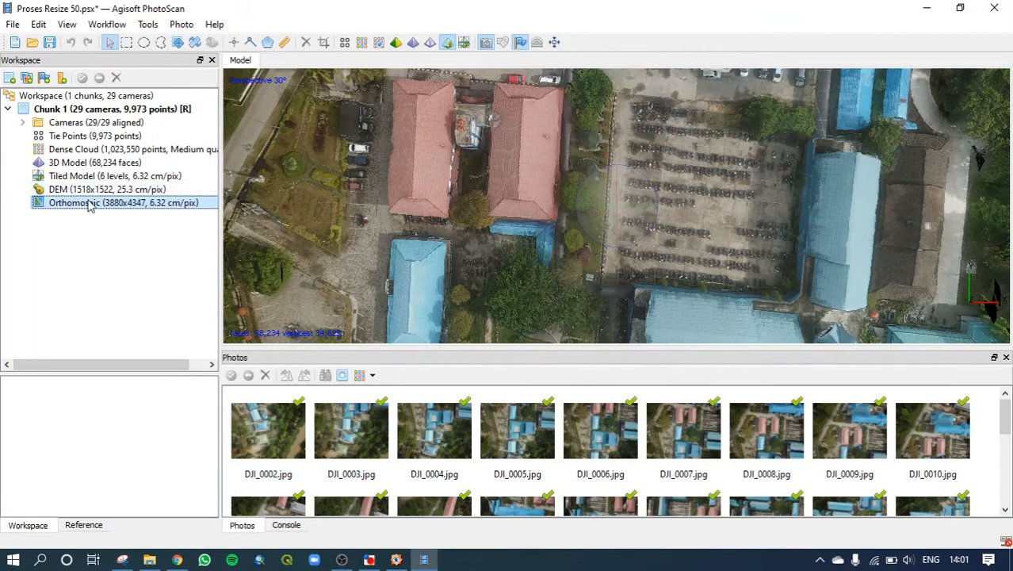
scroll(519, 270, down, 10)
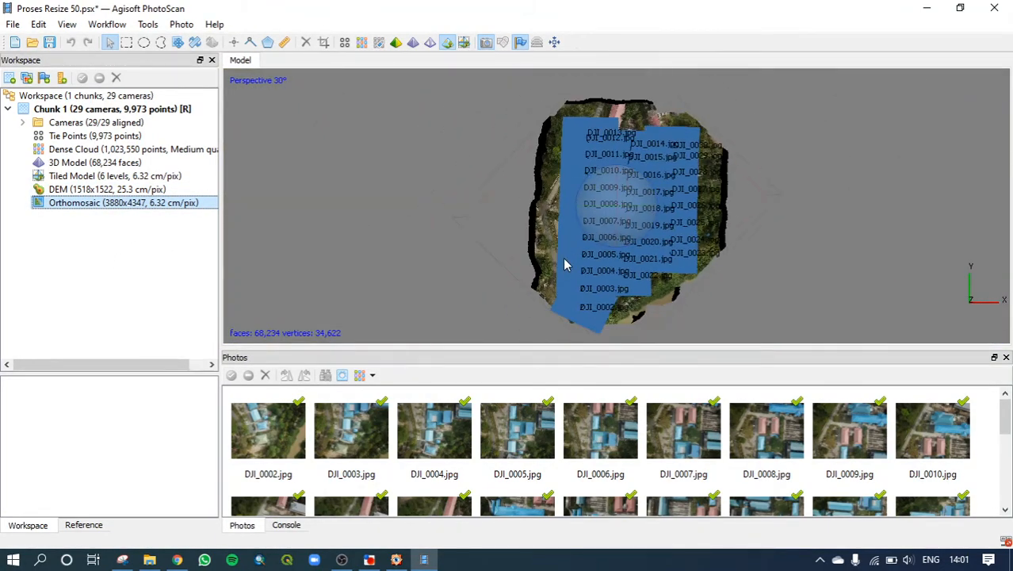
scroll(564, 262, up, 5)
scroll(569, 244, up, 2)
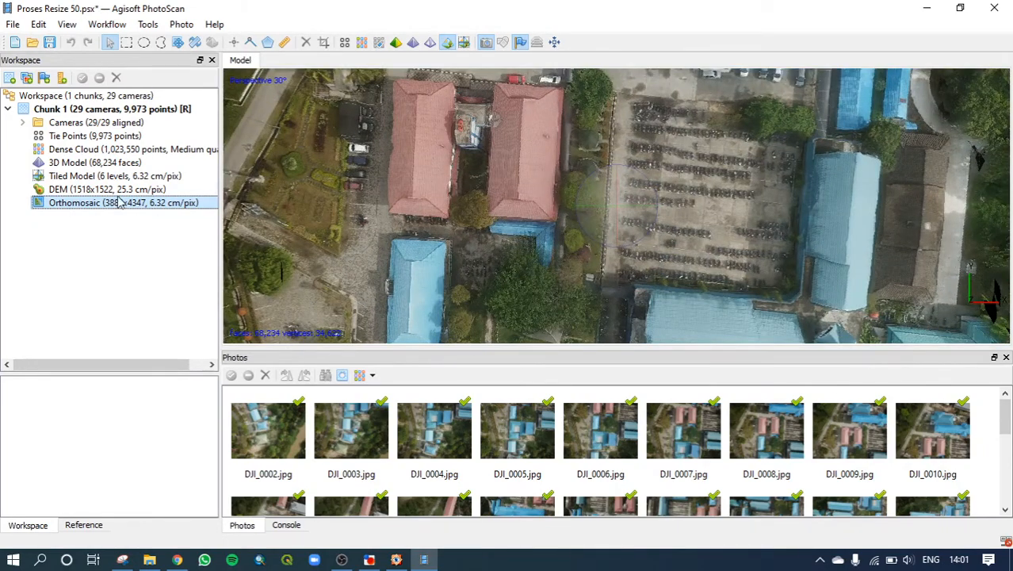
click(81, 164)
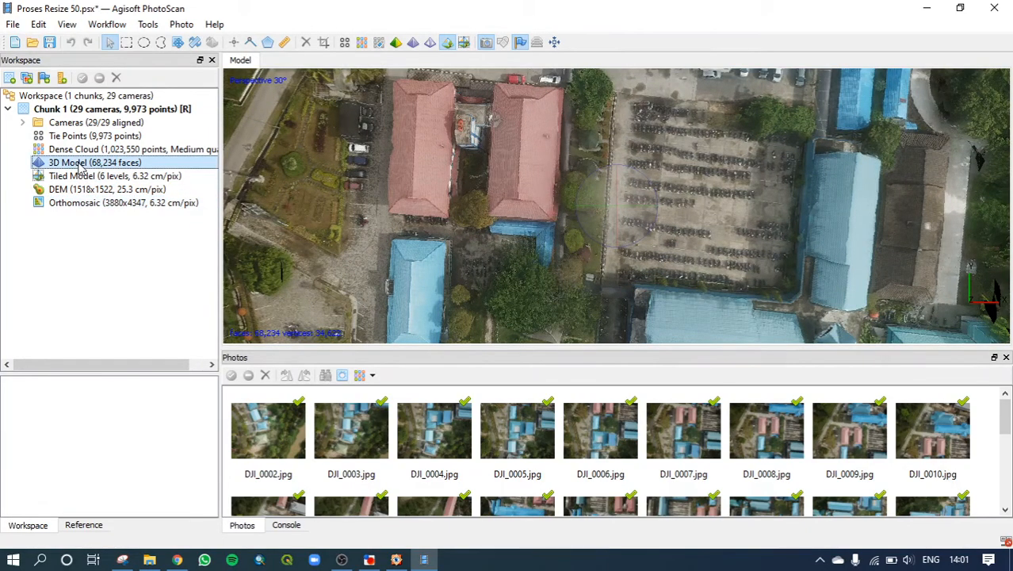
click(75, 176)
click(69, 191)
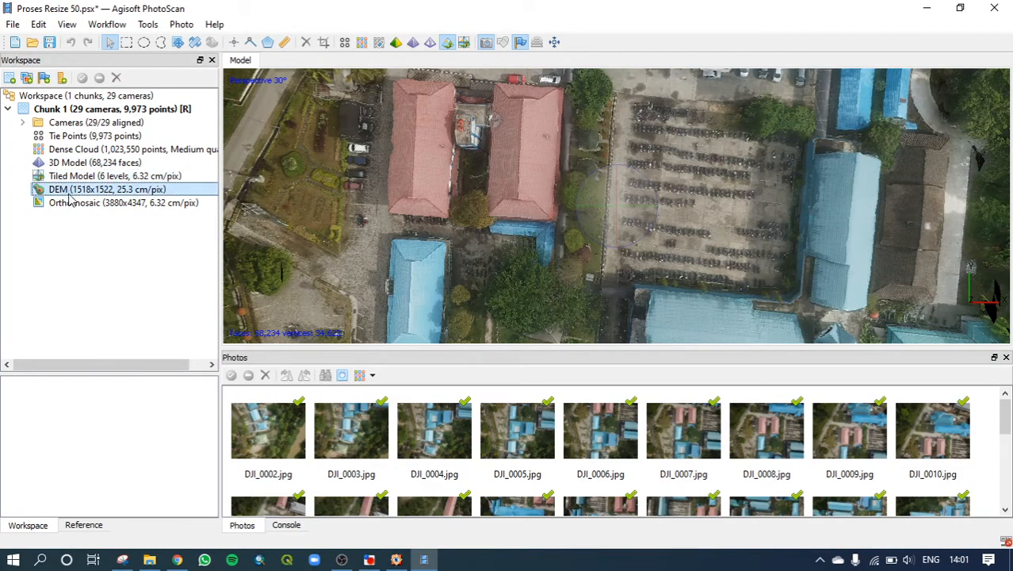
click(71, 204)
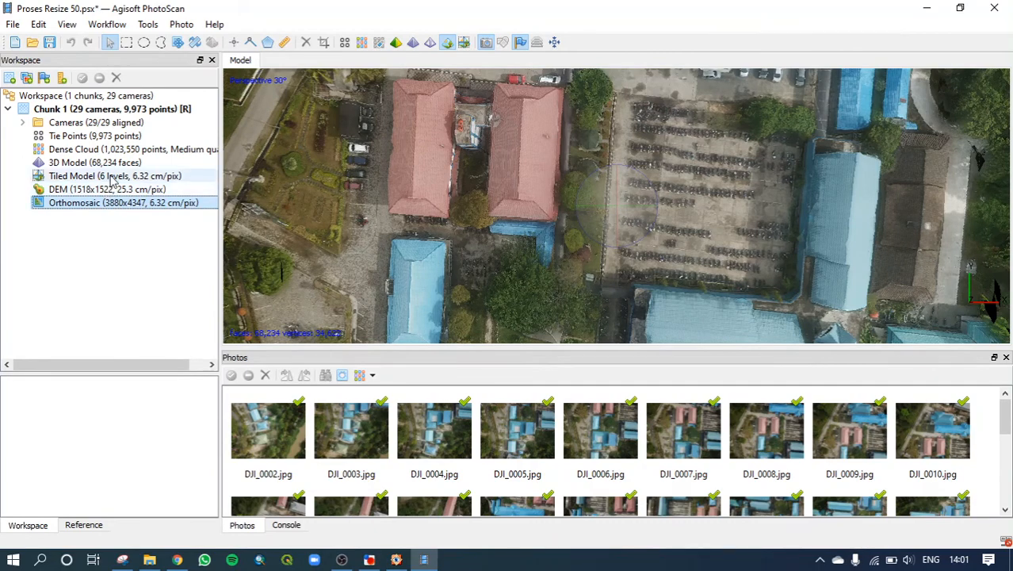
Export the 3D model as Wavefront OBJ named FKIP50 to the agisoft folder, with local coordinates, JPEG texture and precision 6.
click(91, 164)
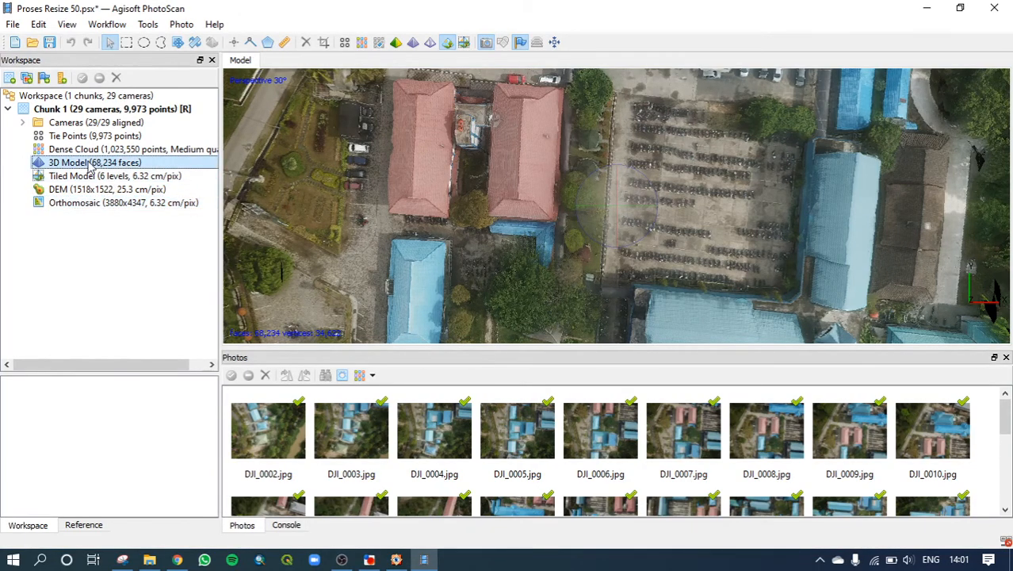
right_click(89, 167)
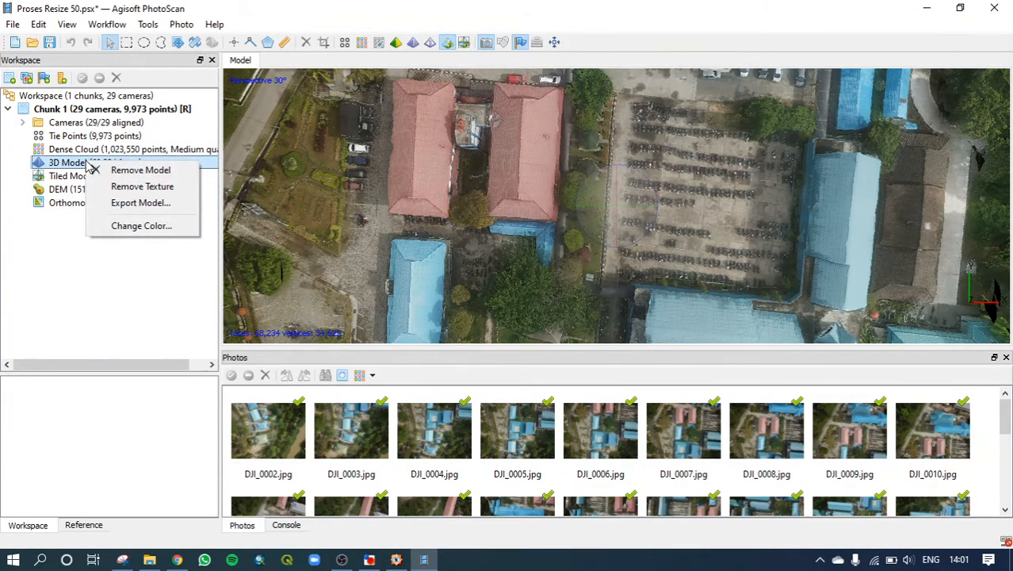
click(133, 204)
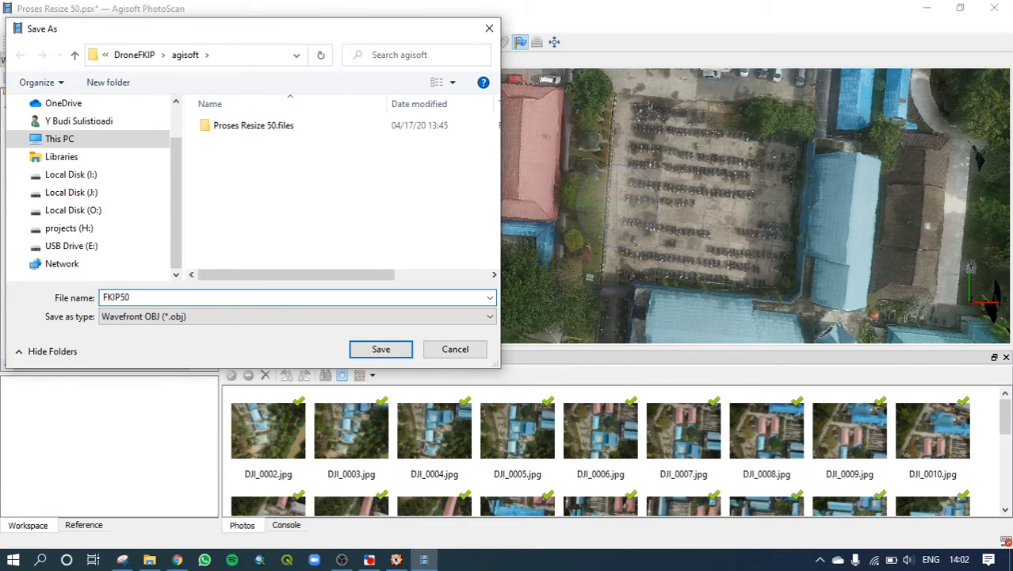
key(Tab)
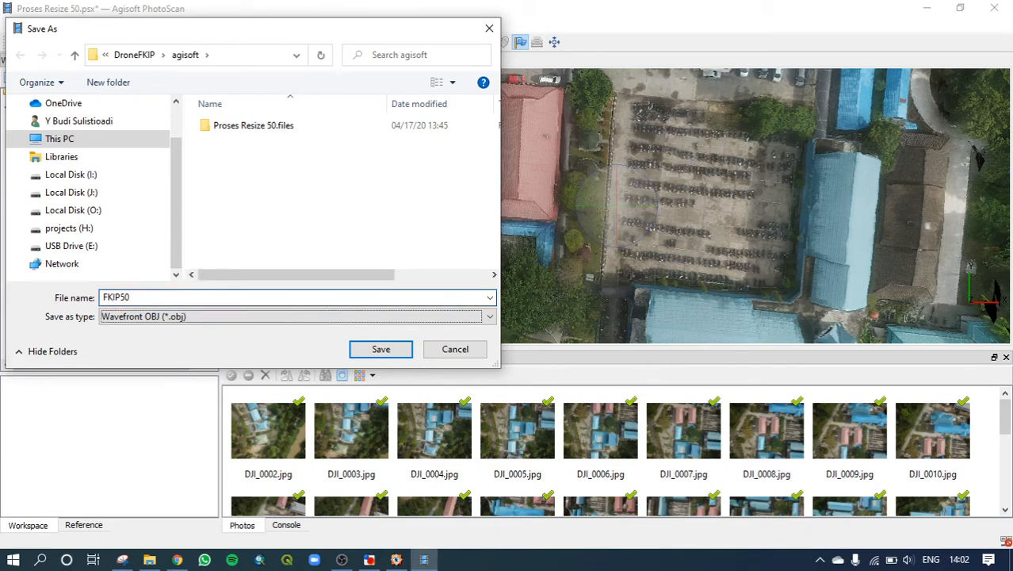
click(380, 350)
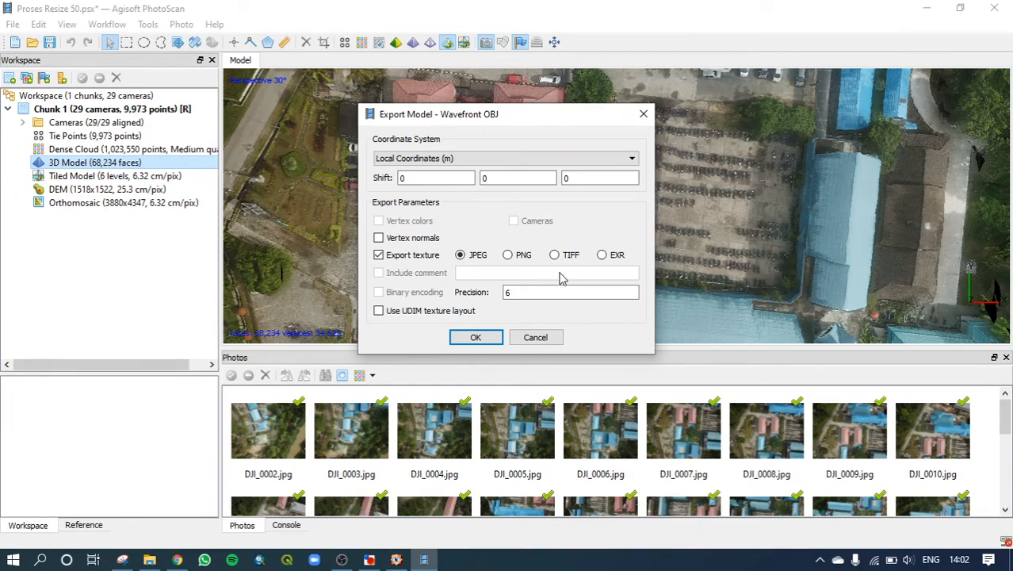
click(476, 338)
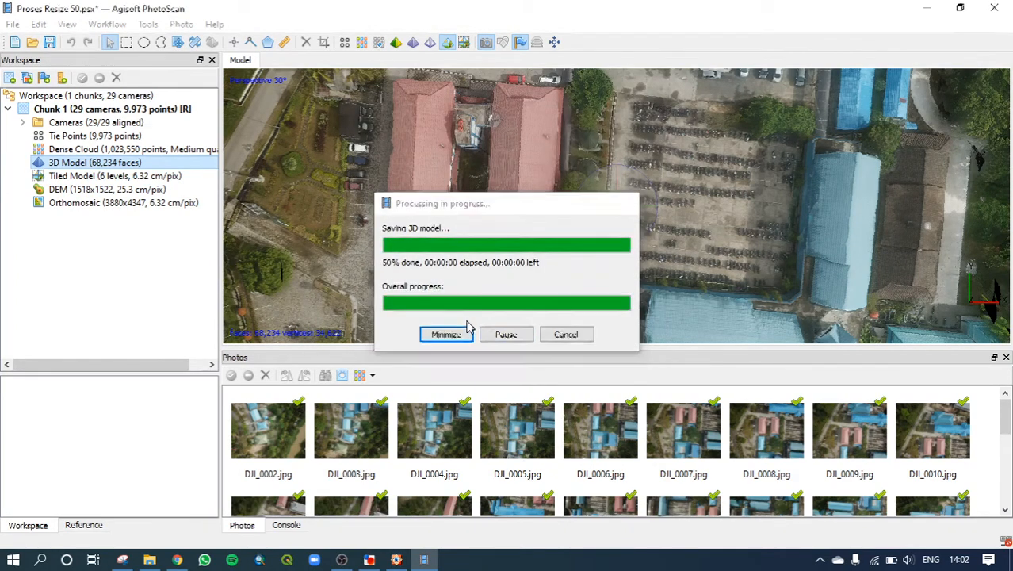
Export the tiled model as a PhotoMesh Layer (.zip) named FKIP50 to the agisoft folder.
click(115, 176)
right_click(116, 179)
click(124, 206)
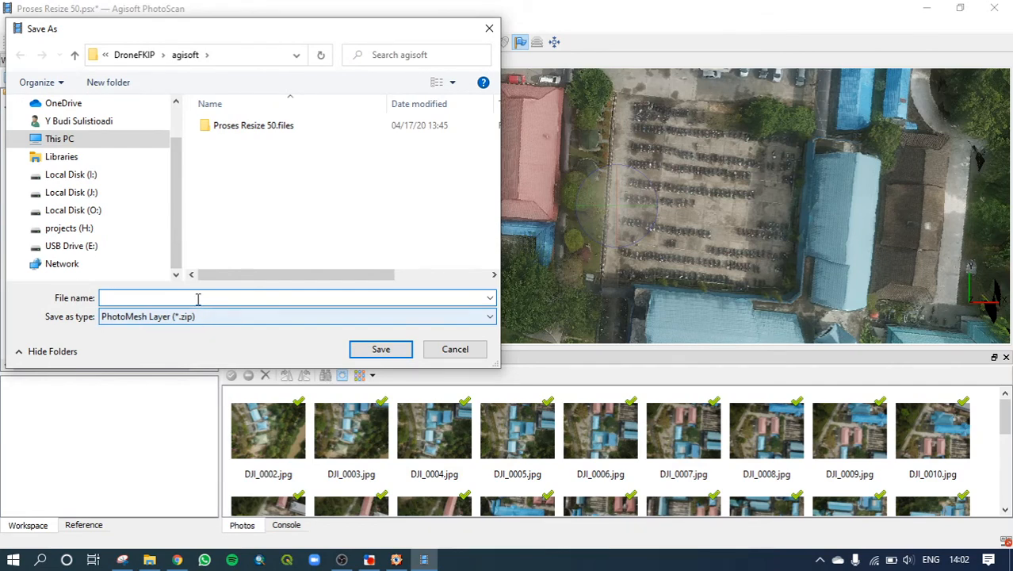
text(FK)
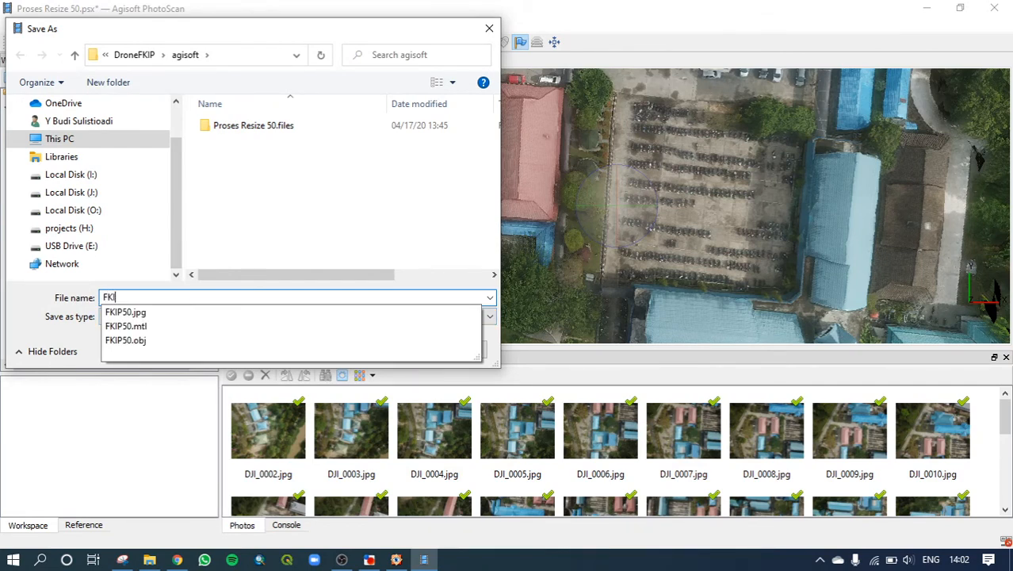
text(IP50)
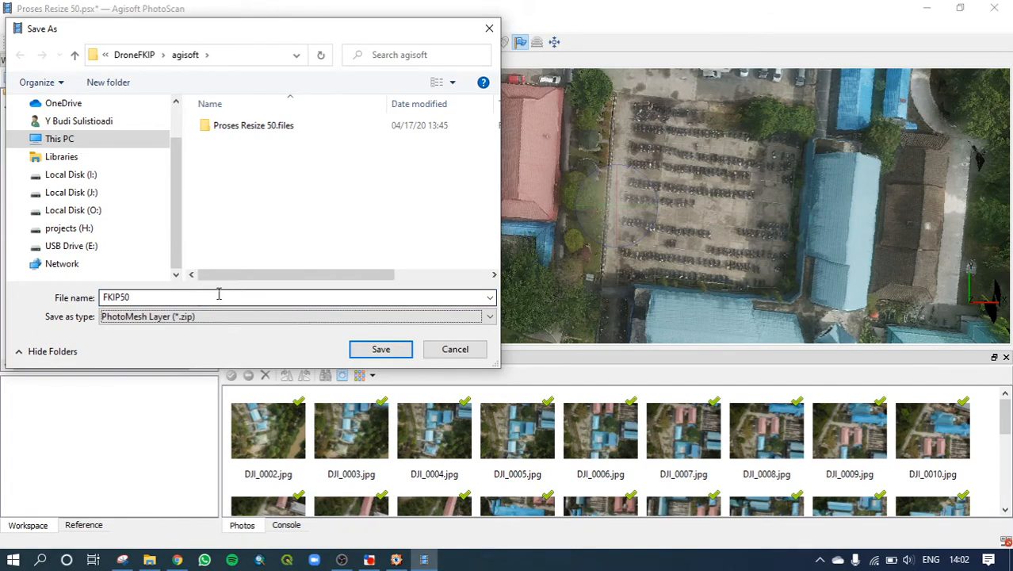
click(385, 348)
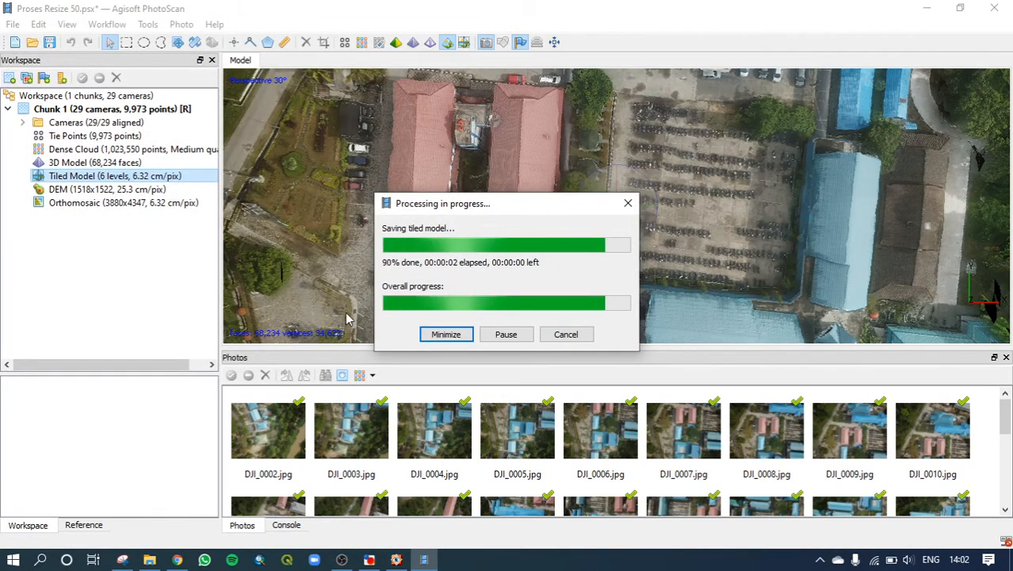
Export the DEM as GeoTIFF elevation data named FKIP50 in WGS 84 (EPSG::4326), with pixel size 2.27141e-06 x 2.28664e-06° and no-data value -32767.
click(96, 190)
right_click(96, 190)
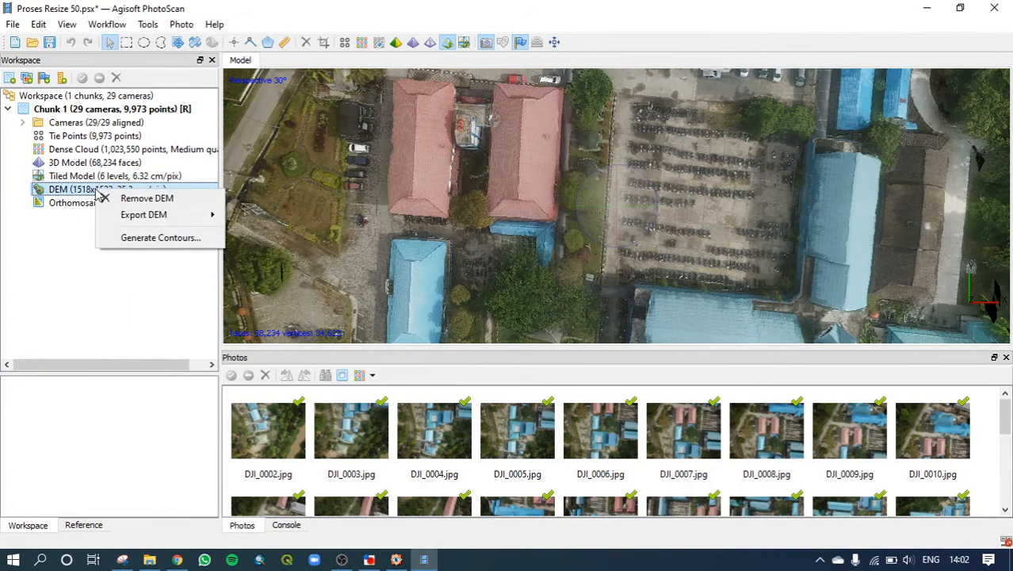
mouse_move(122, 219)
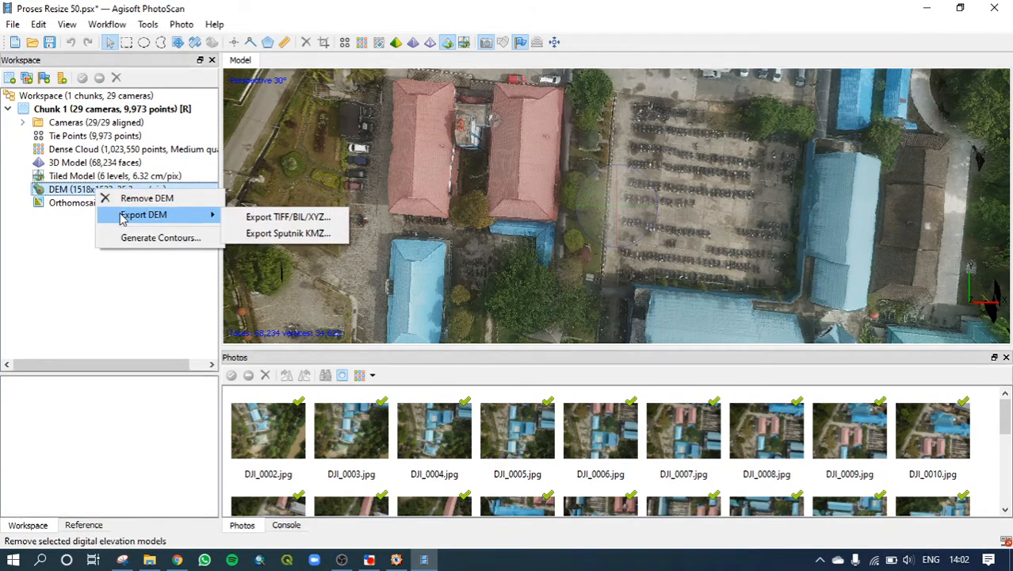
click(267, 221)
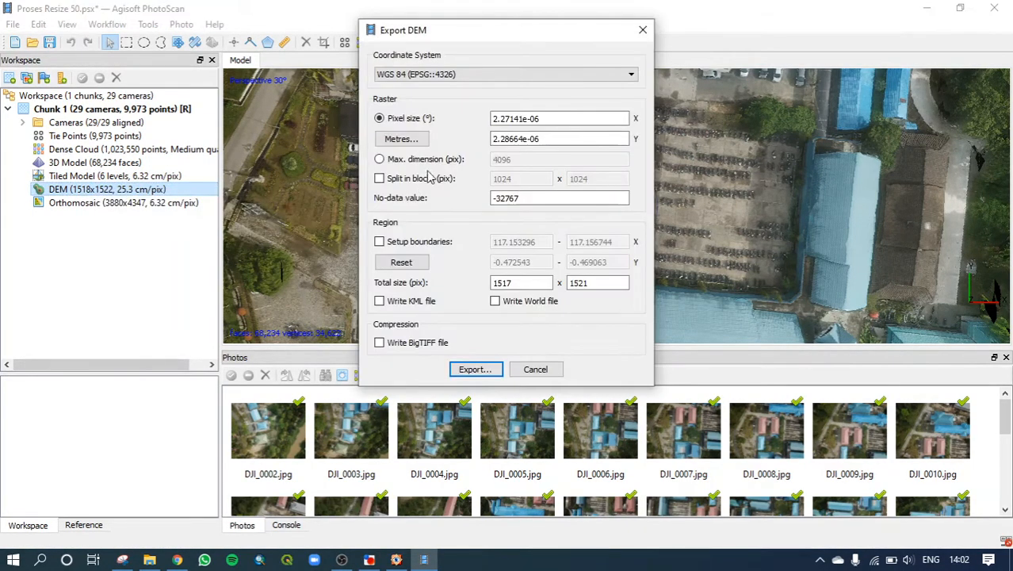
click(475, 369)
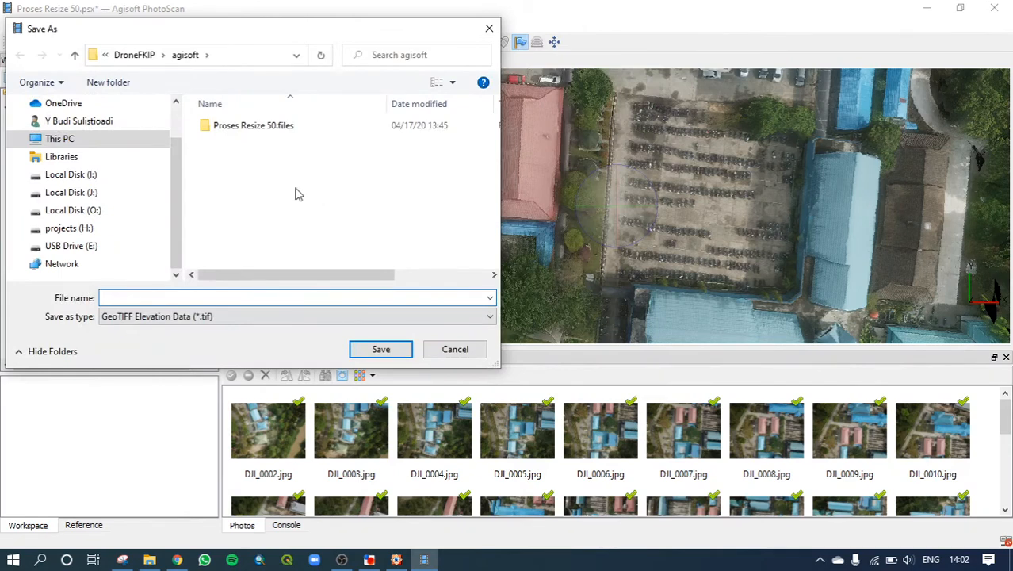
text(FK)
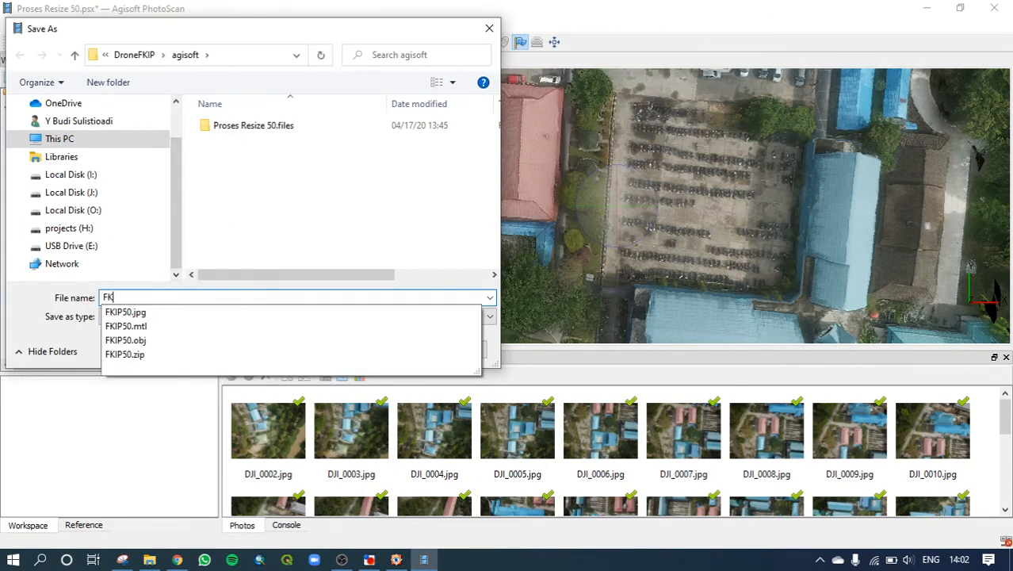
text(IP50)
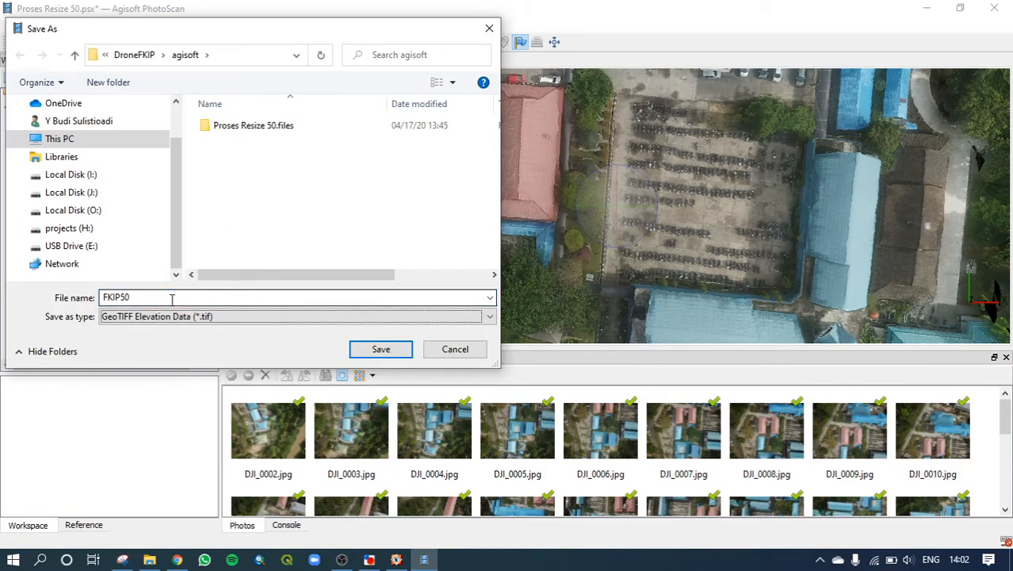
click(376, 347)
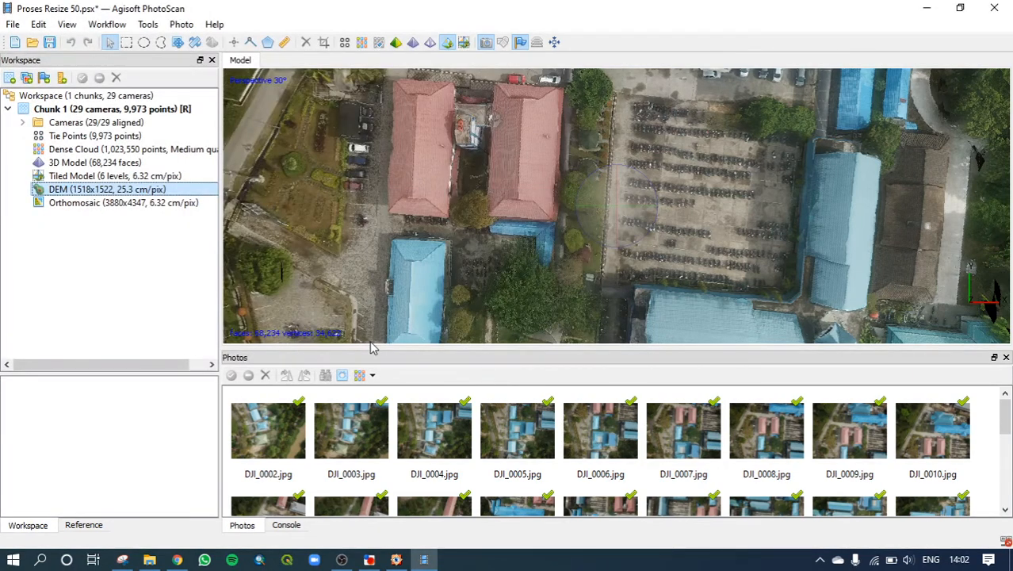
Export the orthomosaic as a GeoTIFF named FKIP50OrthoMosaic in WGS 84 (EPSG::4326), with LZW compression and pixel size 5.67843e-07 x 5.7165e-07°.
click(106, 204)
right_click(107, 205)
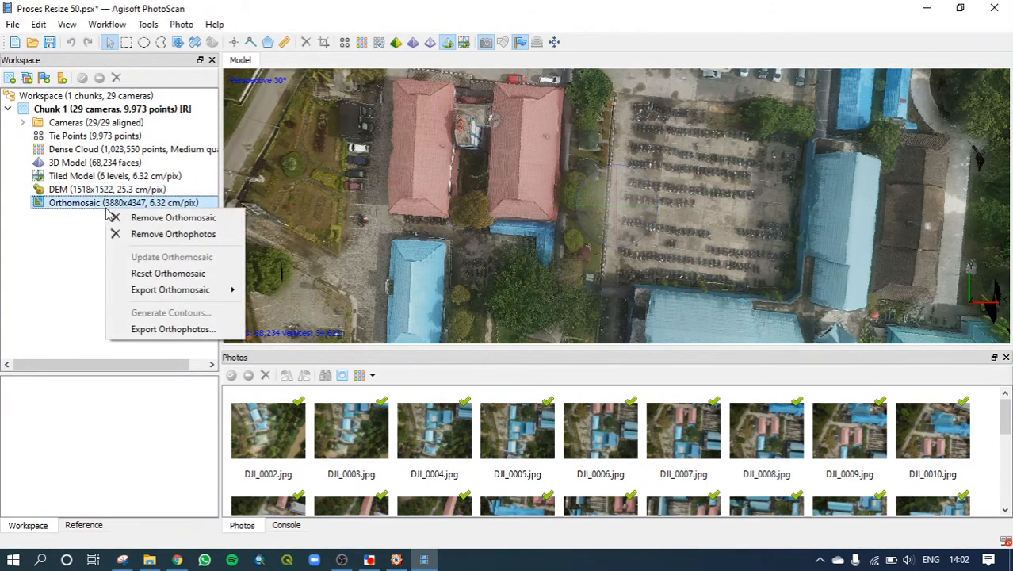
mouse_move(198, 292)
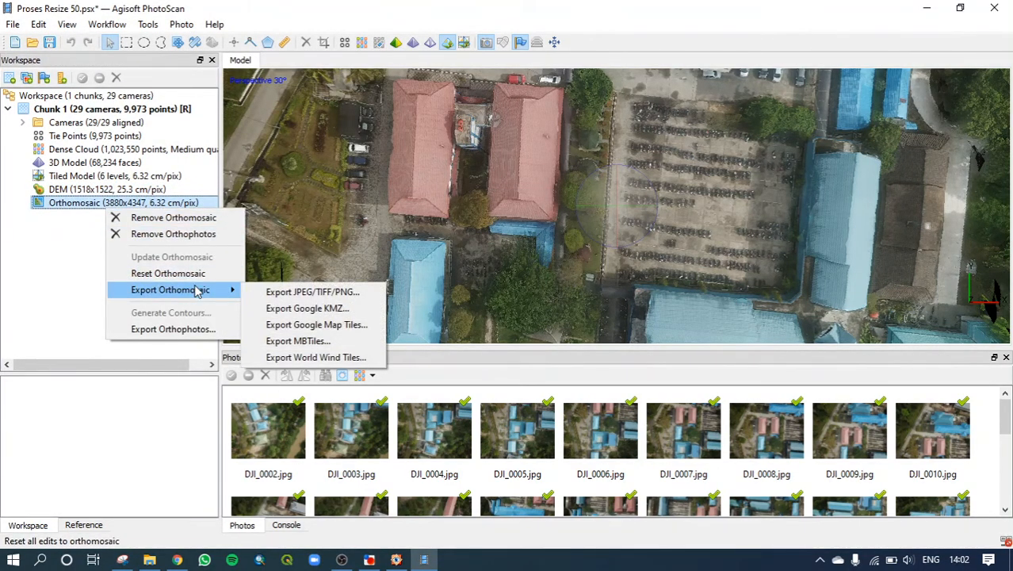
click(277, 297)
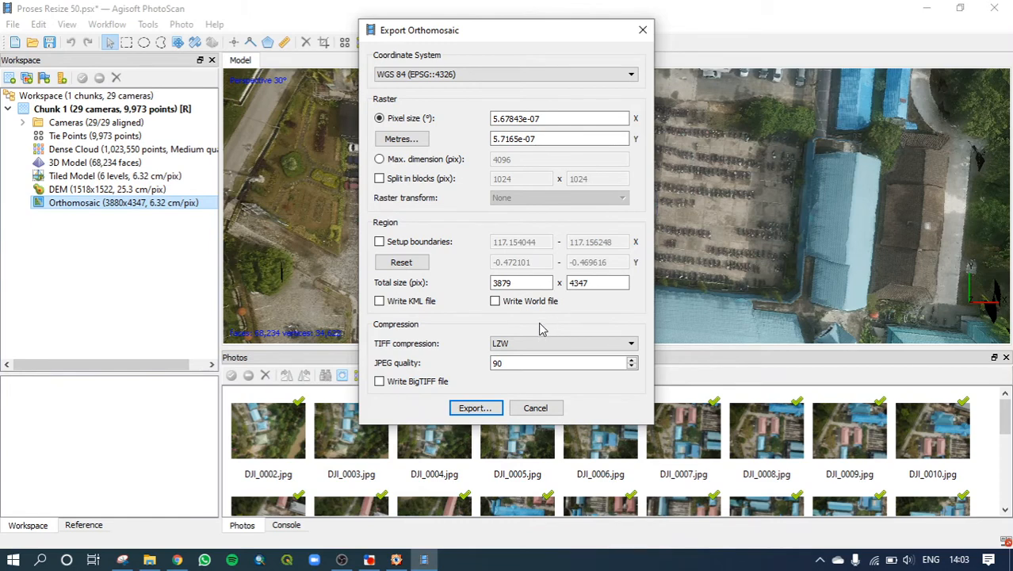
click(567, 346)
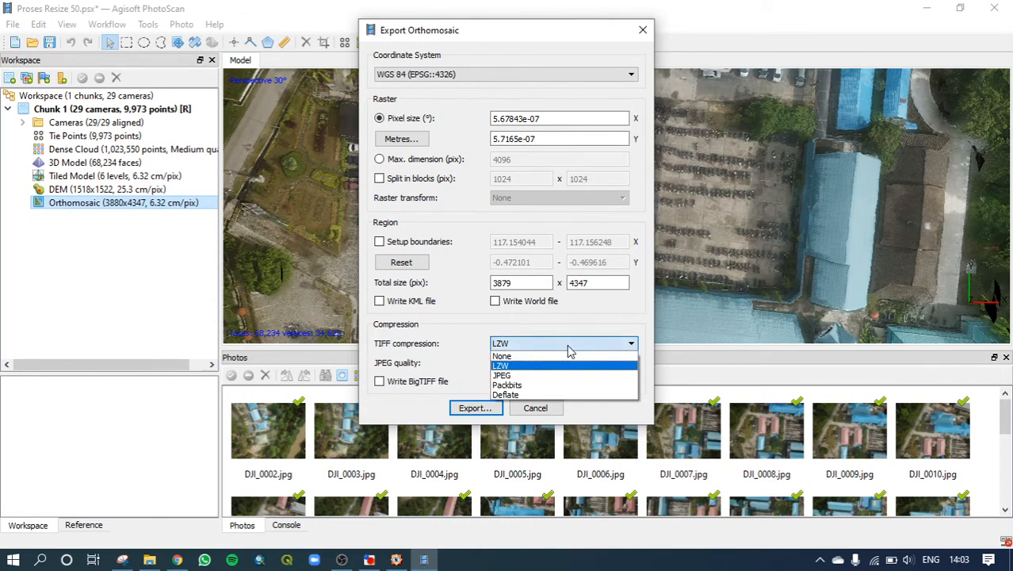
click(568, 349)
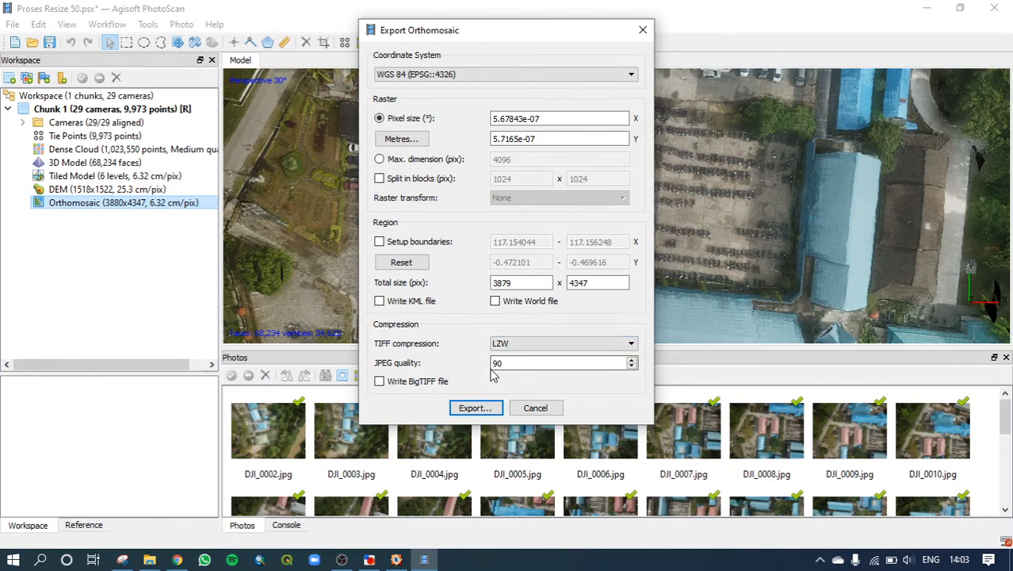
click(481, 411)
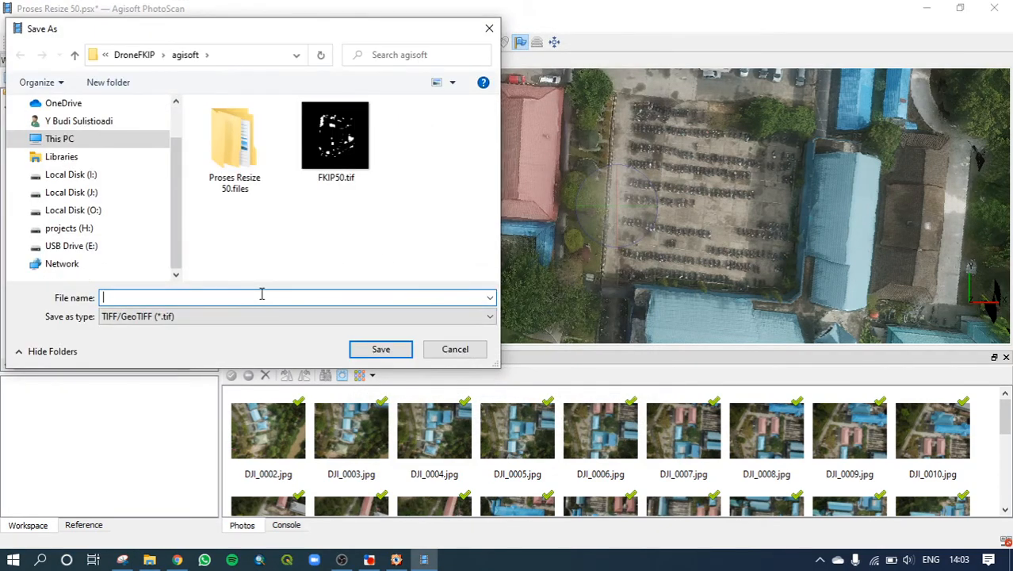
text(FKIP50)
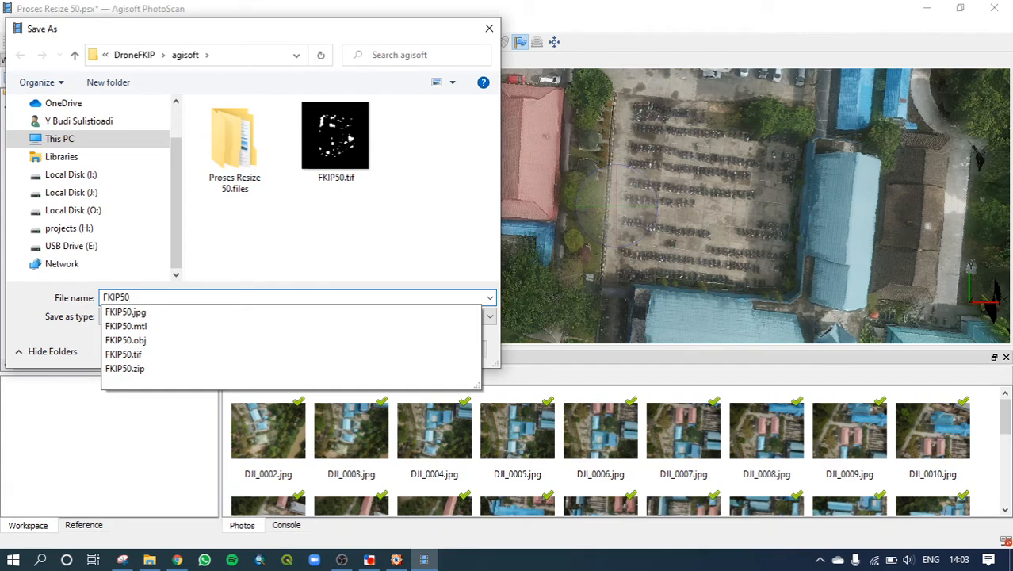
click(308, 252)
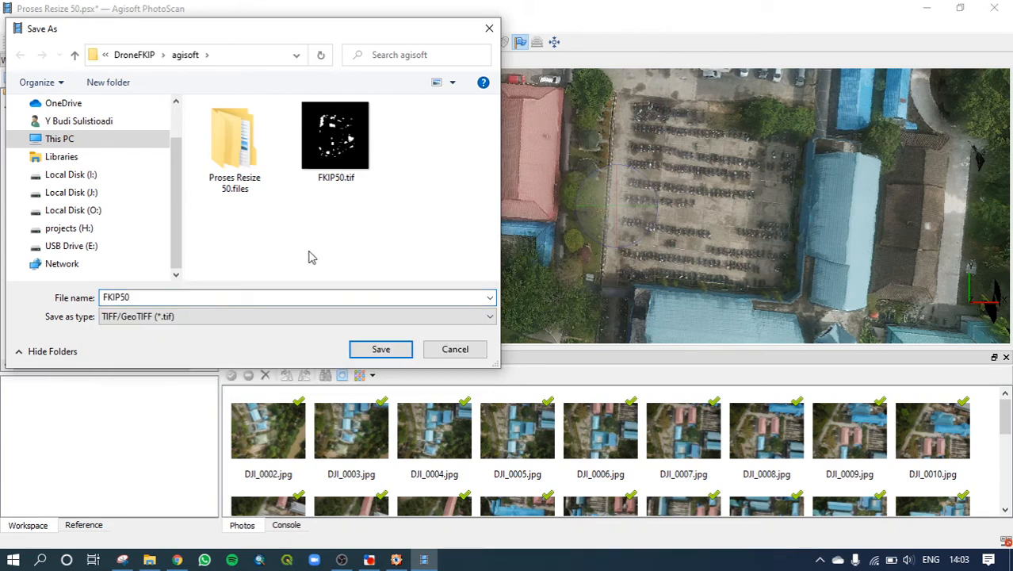
double_click(141, 298)
click(141, 298)
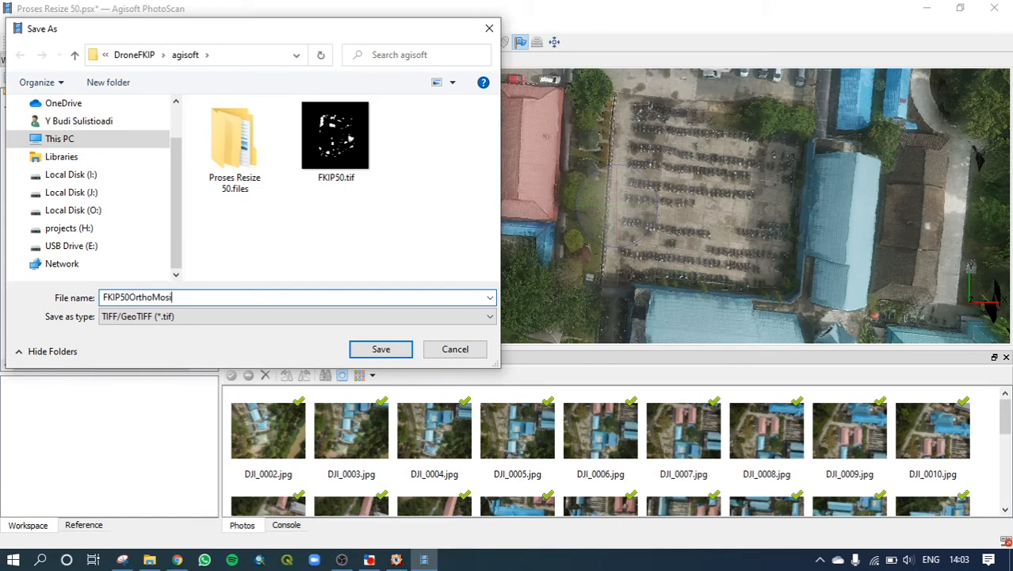
click(382, 350)
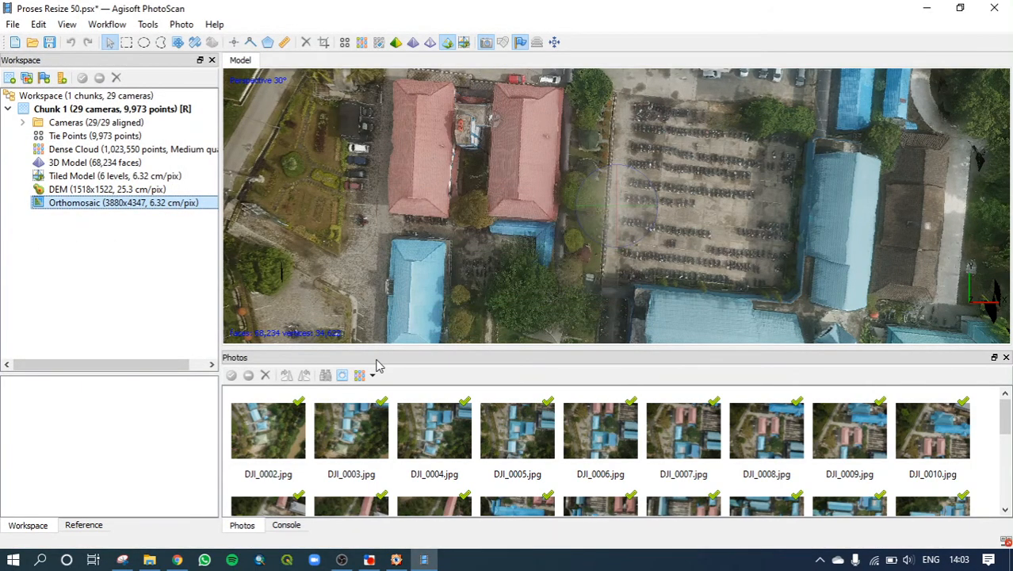
Switch to File Explorer and list the DroneFKIP agisoft folder in Details layout with the Name column widened to show full file names.
click(260, 560)
click(149, 560)
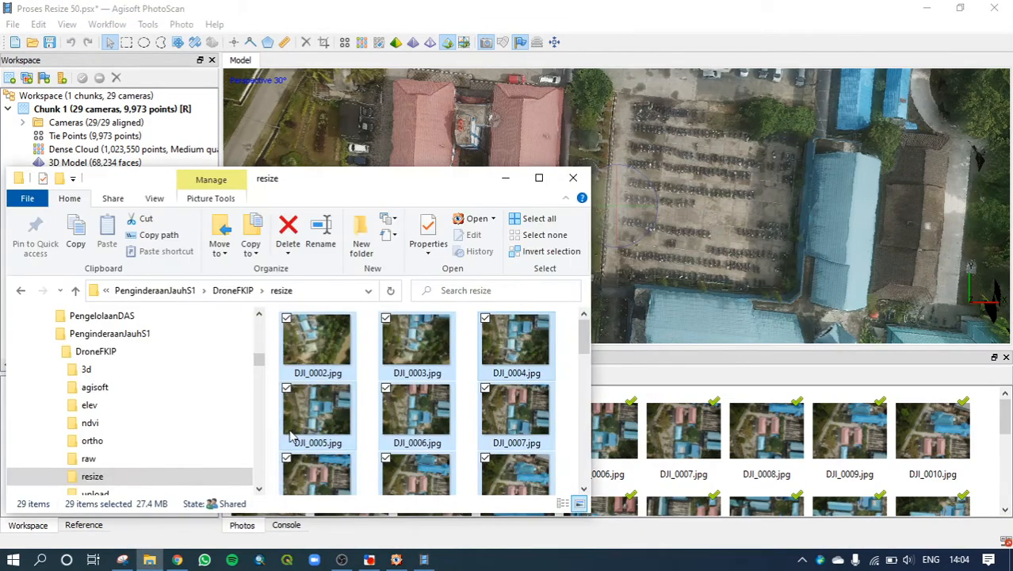
click(542, 178)
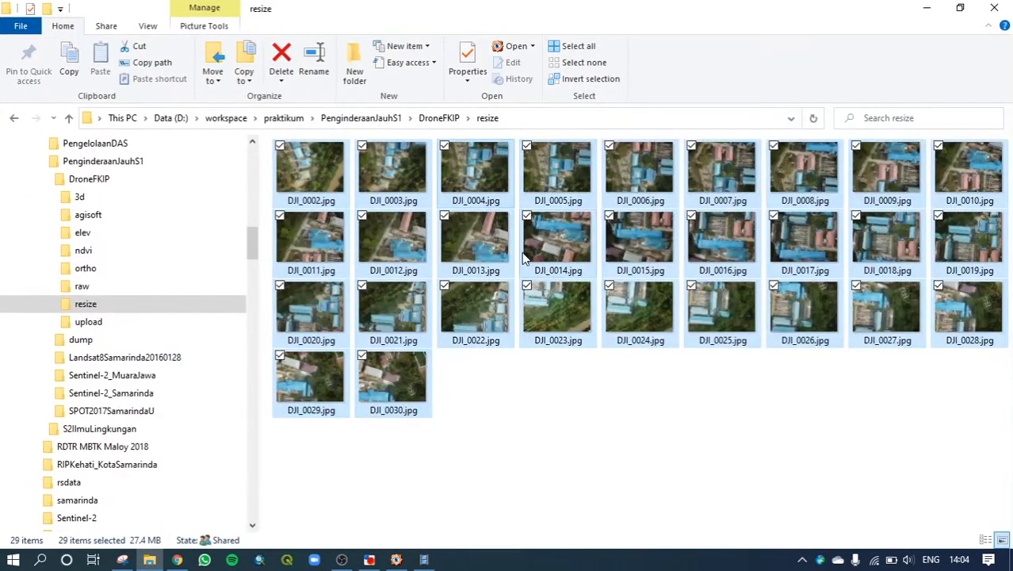
click(516, 477)
click(87, 217)
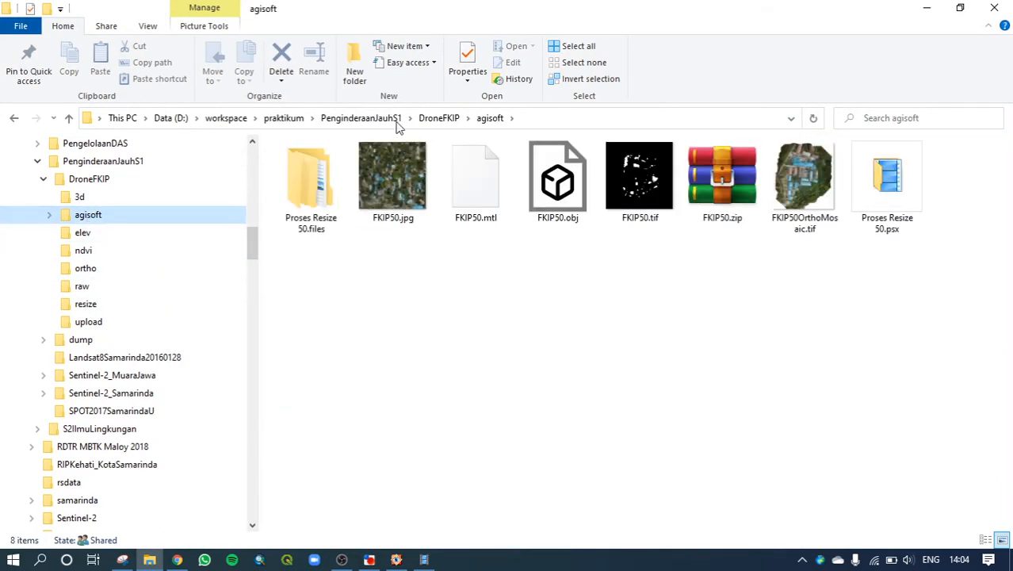
click(148, 26)
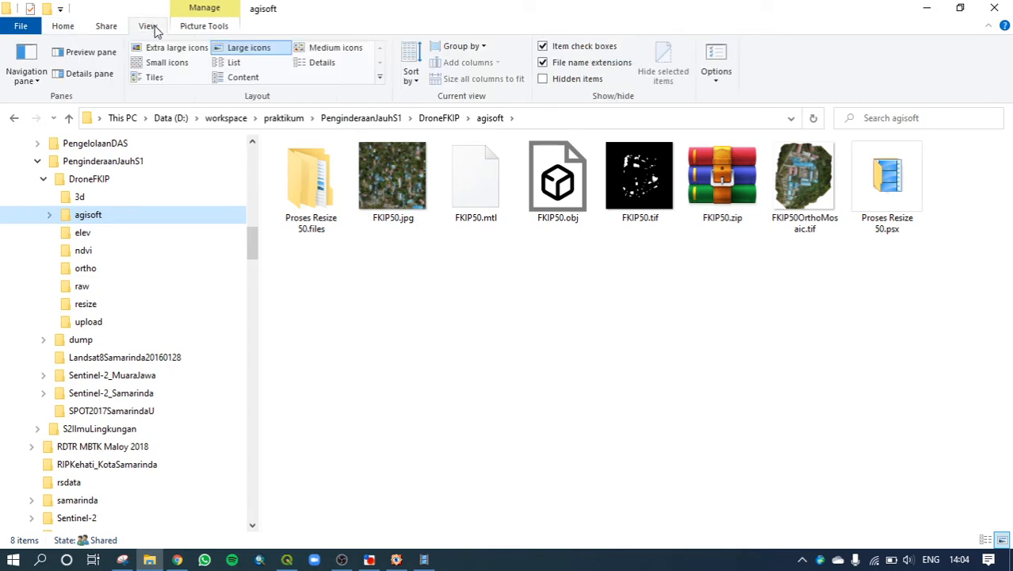
click(315, 63)
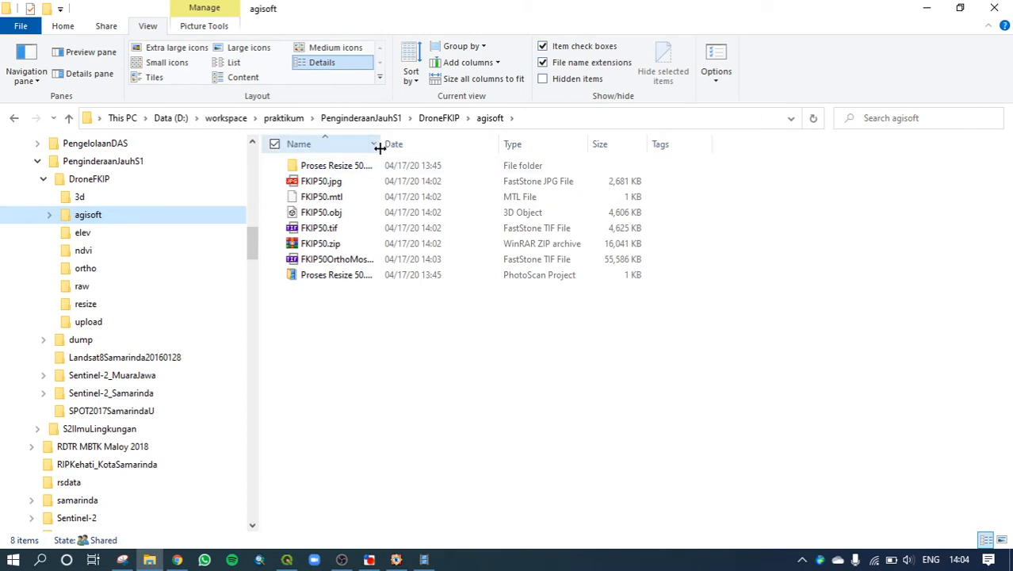
drag(380, 145, 523, 145)
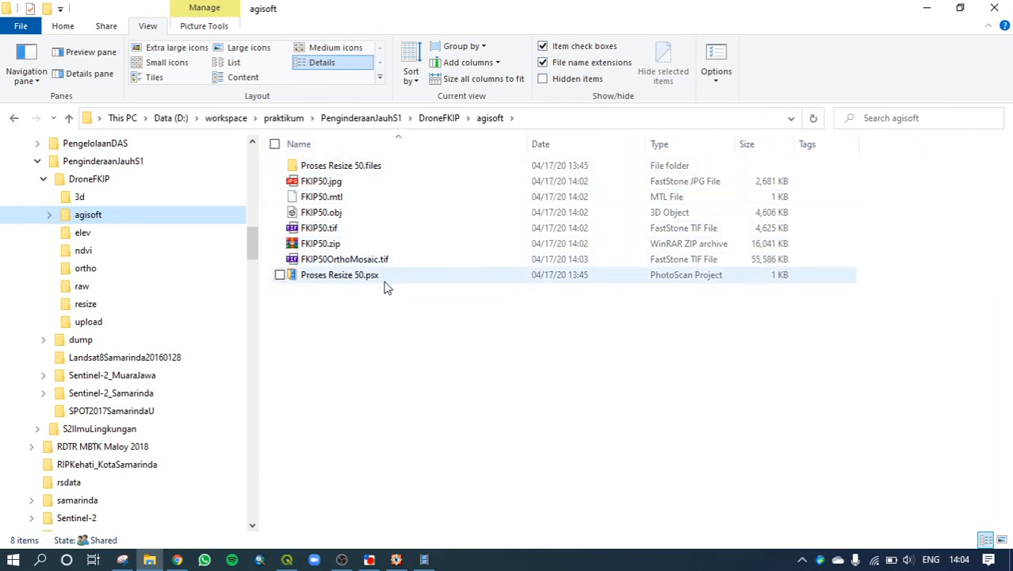
Check the file sizes of the exported orthomosaic, DEM and OBJ model.
click(347, 264)
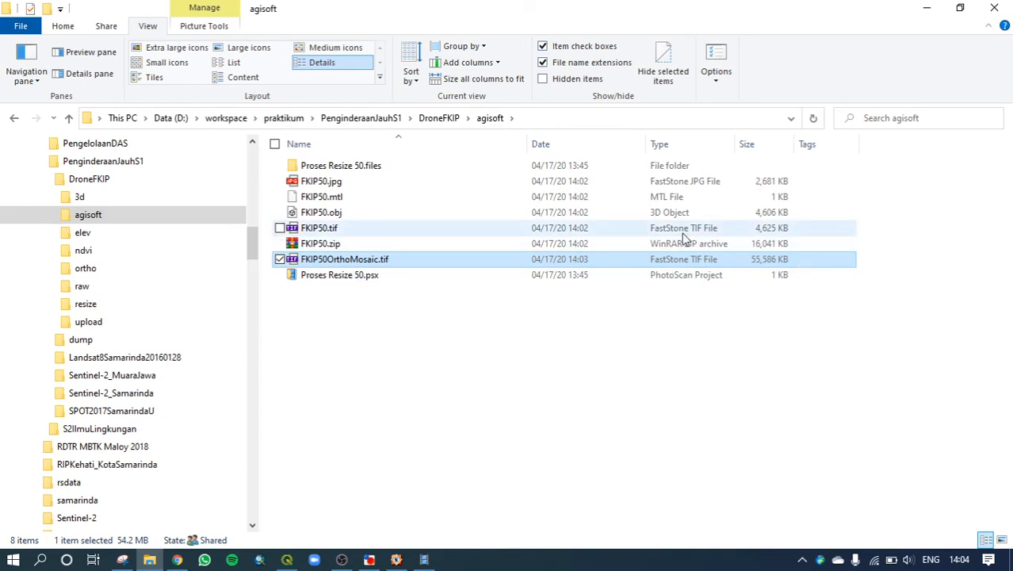
click(336, 229)
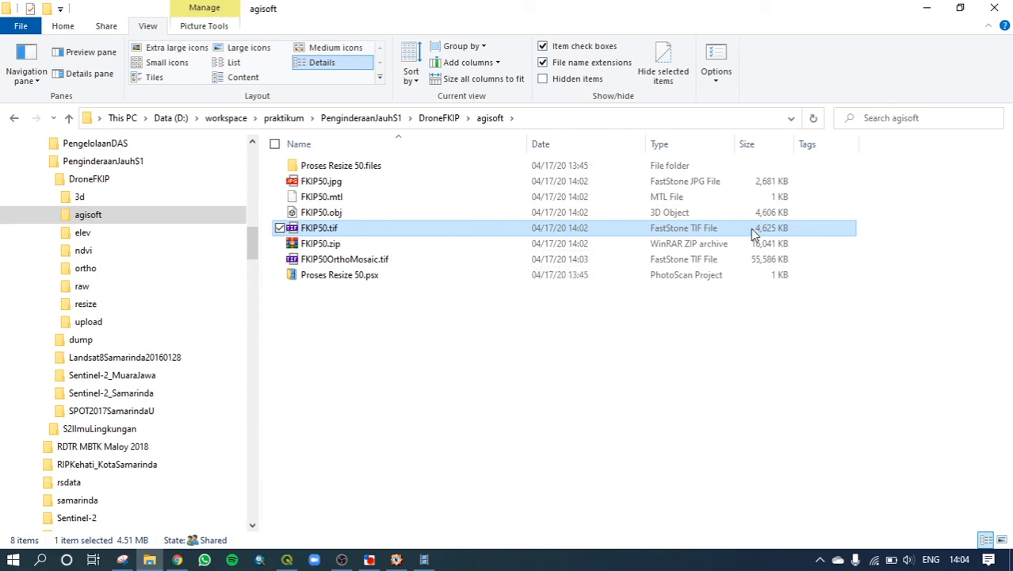
click(466, 213)
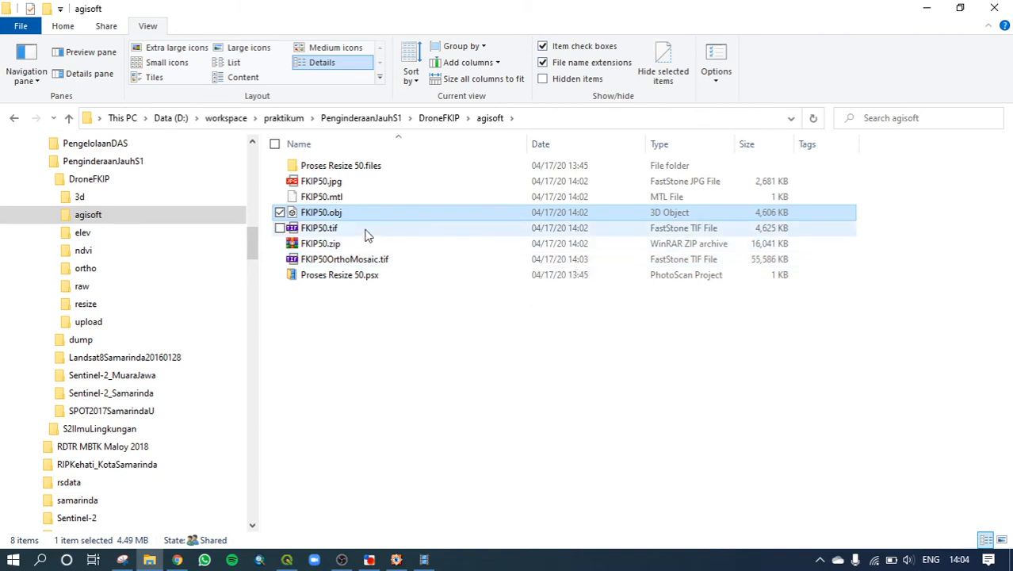
Preview the exported FKIP50.jpg texture, FKIP50.tif DEM and FKIP50OrthoMosaic.tif in FastStone Image Viewer, examining the orthomosaic up close.
click(356, 181)
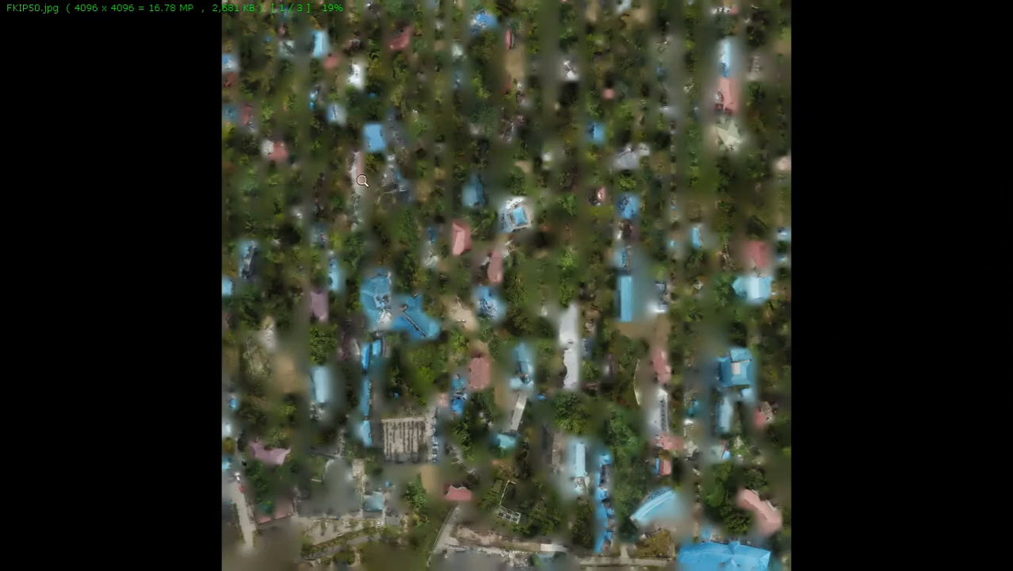
key(Escape)
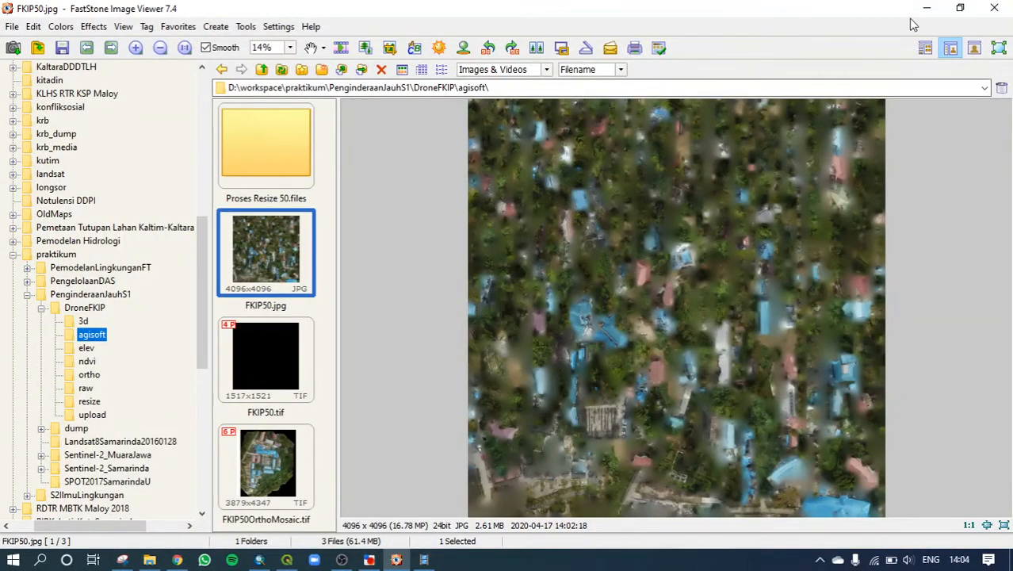
key(Down)
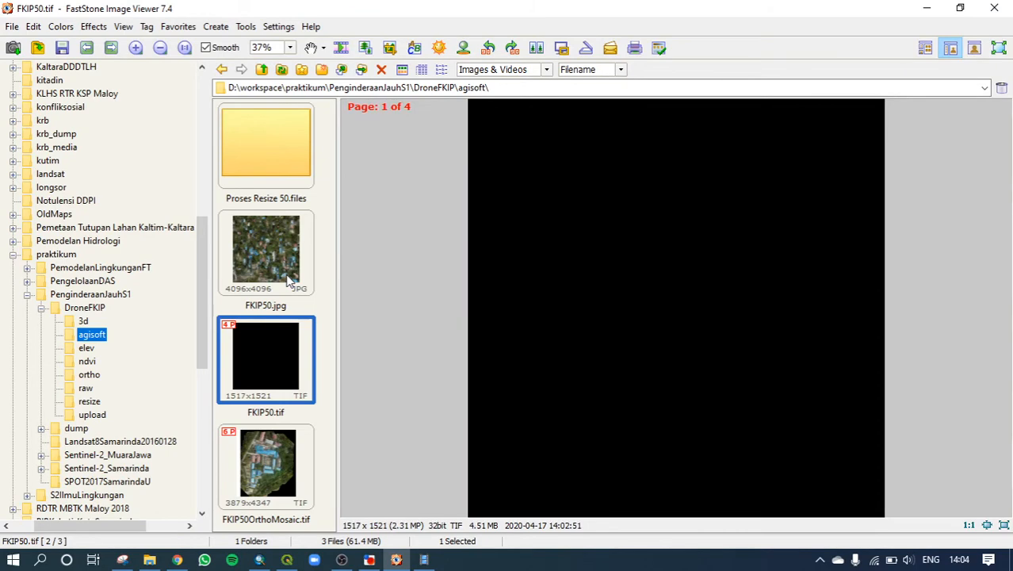
click(268, 485)
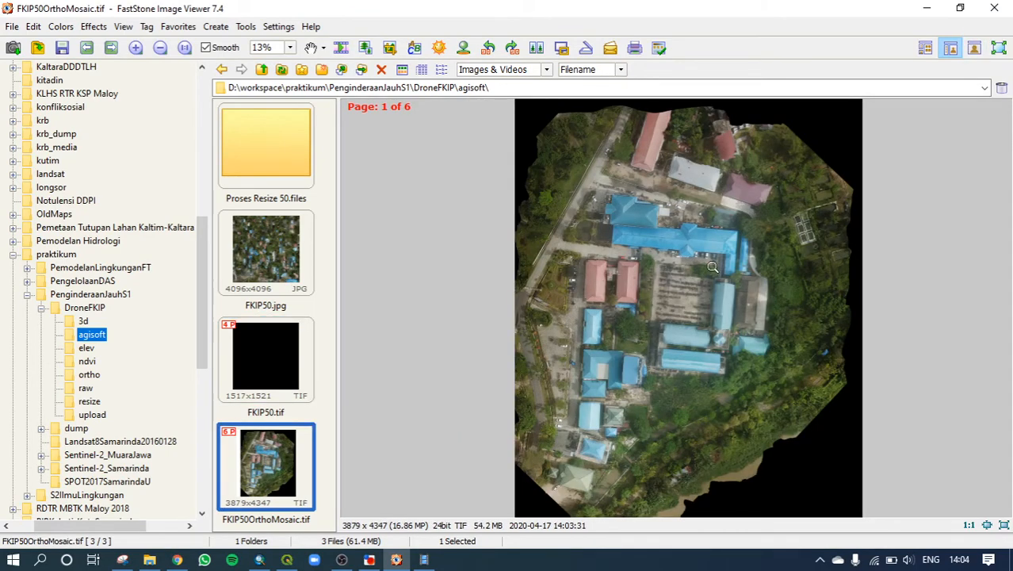
click(637, 295)
drag(637, 295, 575, 119)
click(927, 10)
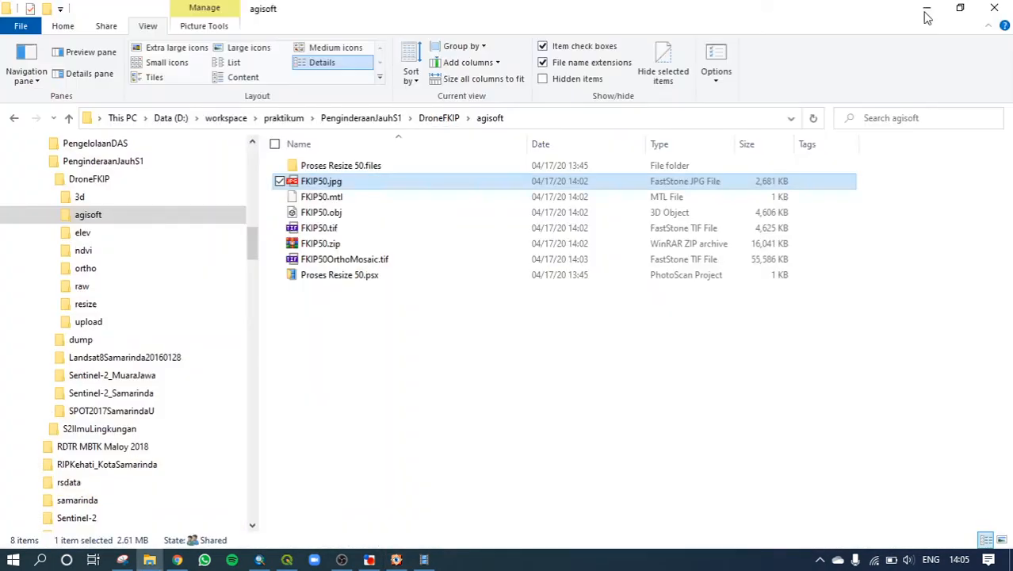
Switch to ArcMap and dismiss the Getting Started dialog to work in a blank untitled map.
click(258, 563)
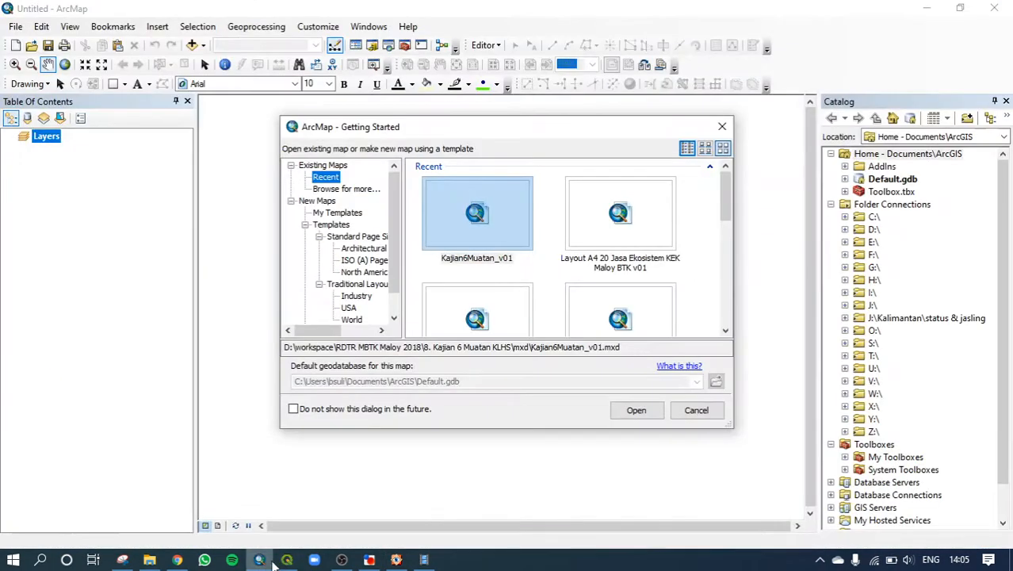
click(287, 559)
click(259, 559)
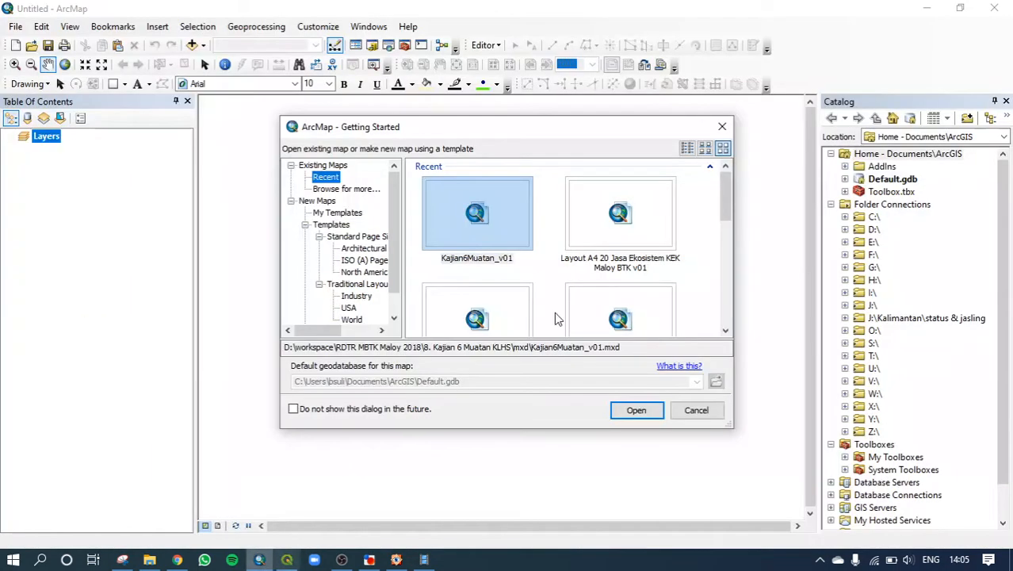
click(698, 410)
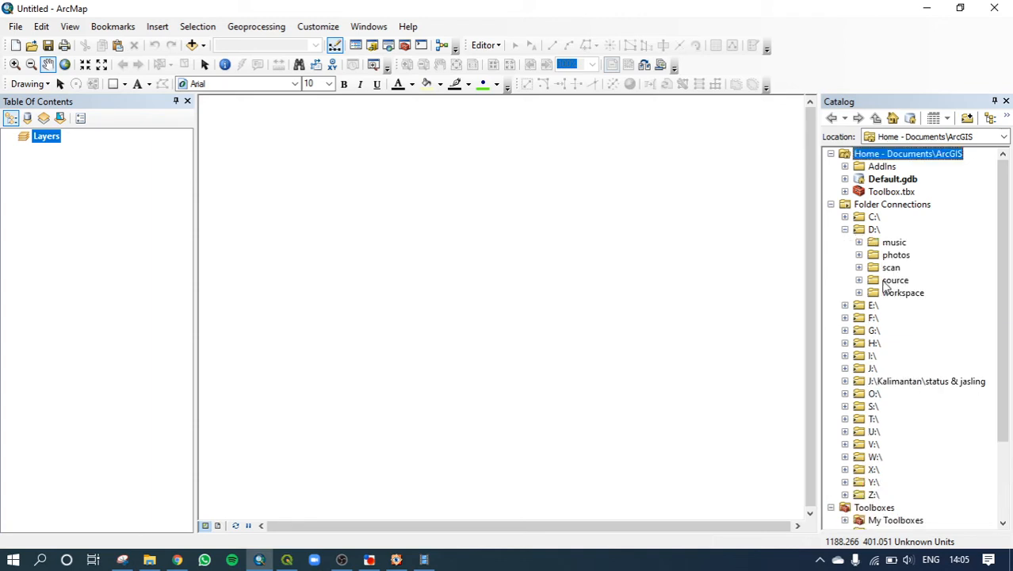
Add FKIP50OrthoMosaic.tif from D:\workspace\praktikum\PenginderaanJauhS1\DroneFKIP\agisoft to the map.
click(858, 292)
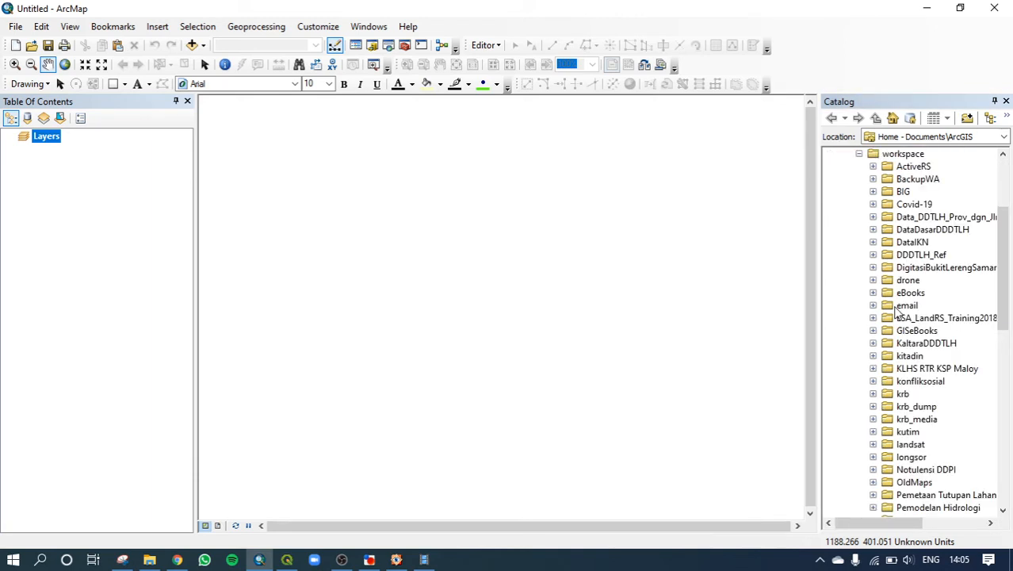
scroll(898, 312, down, 6)
scroll(902, 312, down, 1)
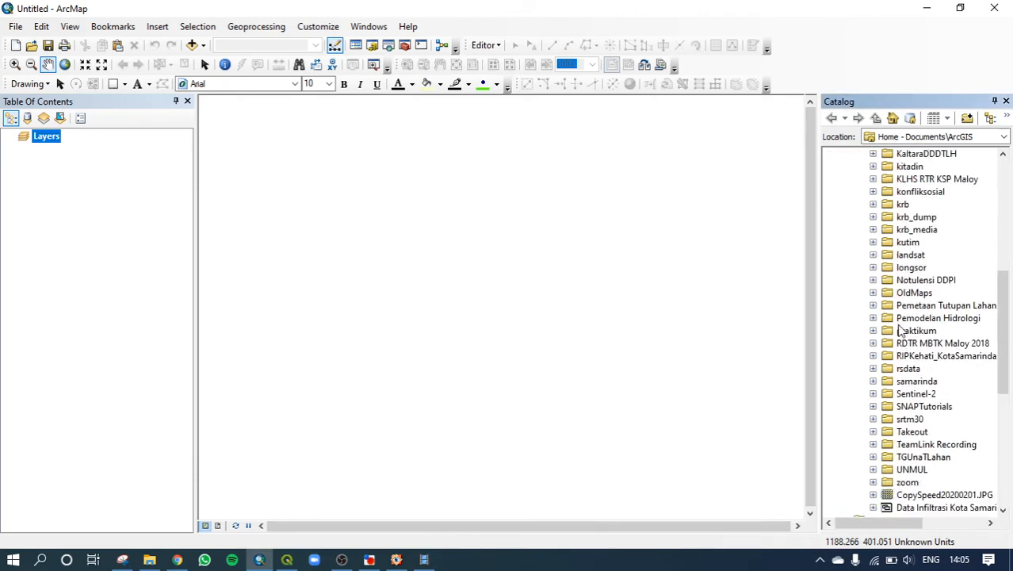
click(873, 255)
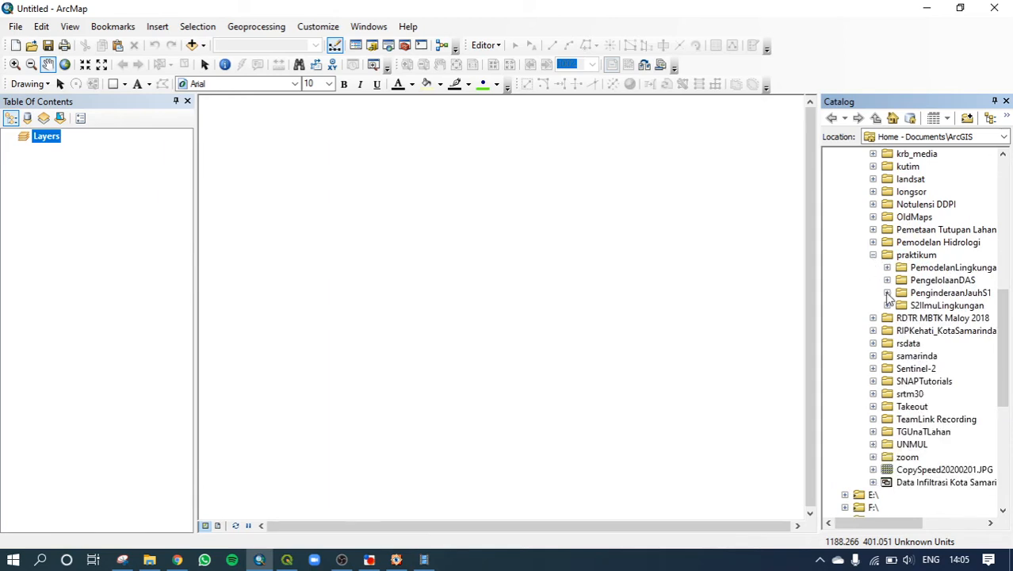
click(887, 292)
click(902, 306)
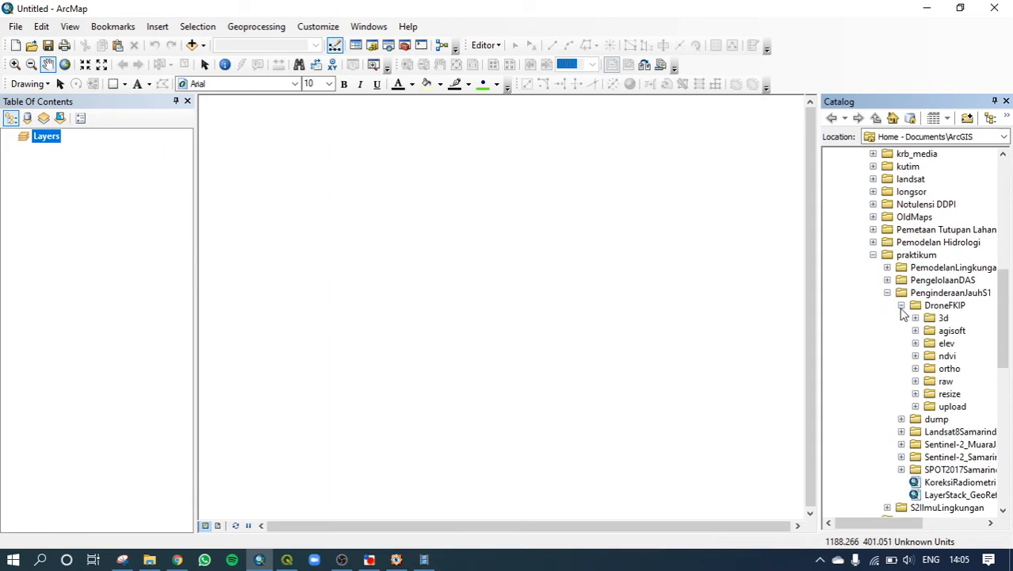
mouse_move(904, 523)
mouse_down()
mouse_move(927, 523)
mouse_move(895, 520)
mouse_move(923, 520)
mouse_up()
click(869, 331)
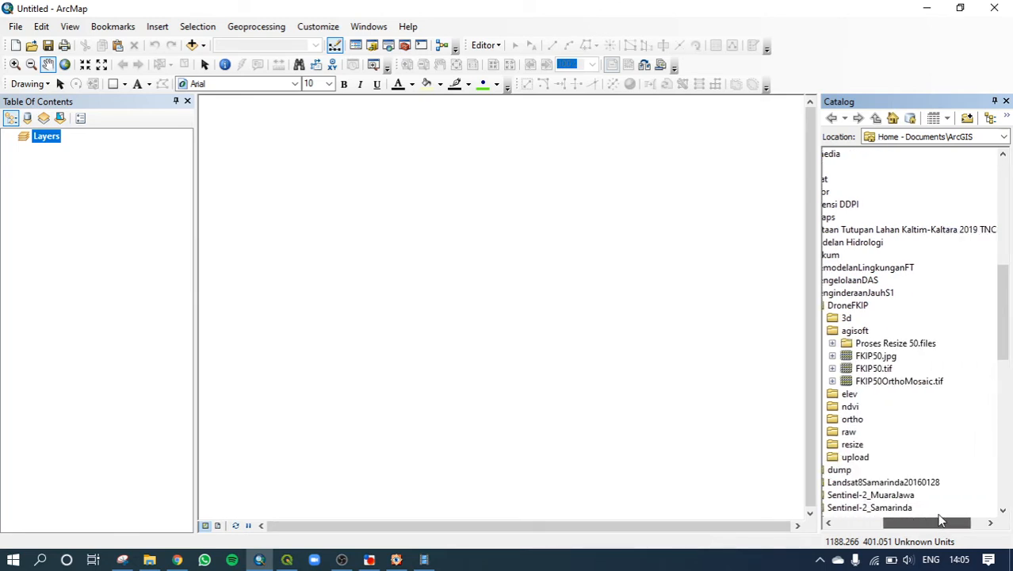
click(880, 383)
drag(880, 383, 707, 341)
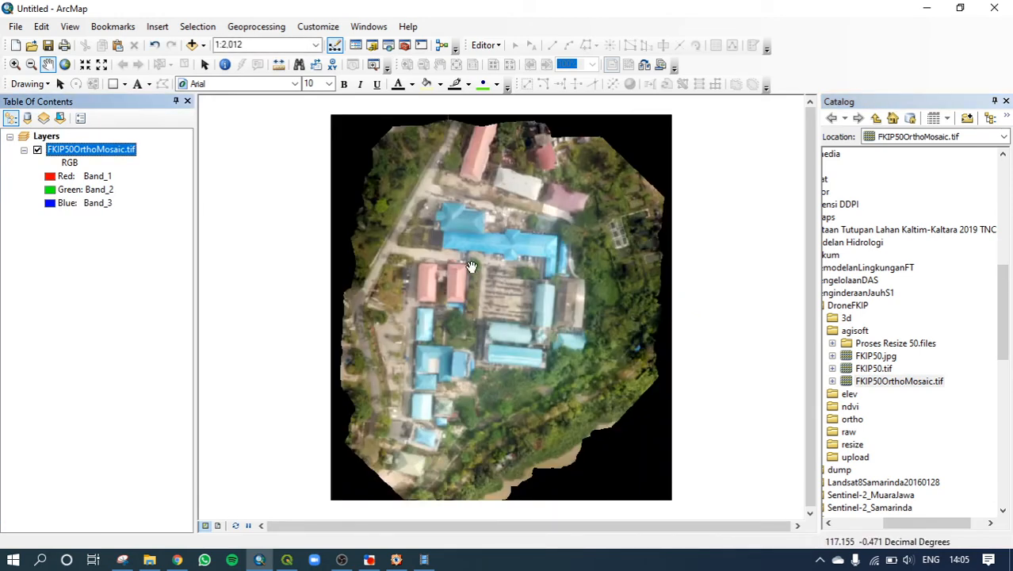
View the orthomosaic at raster resolution and examine its parking areas, roads, gardens, roofs and outer edges for detail.
right_click(103, 148)
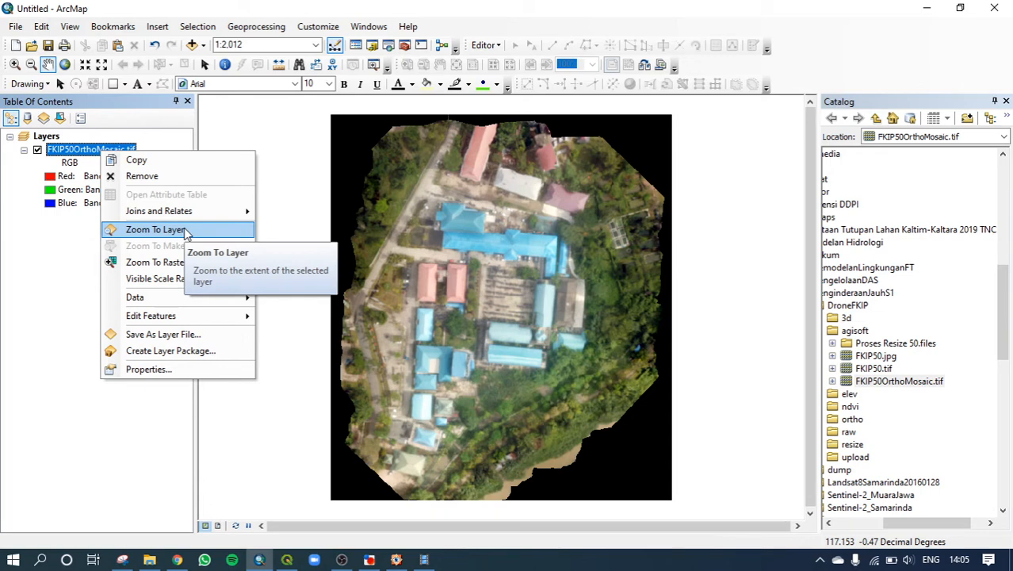
click(159, 261)
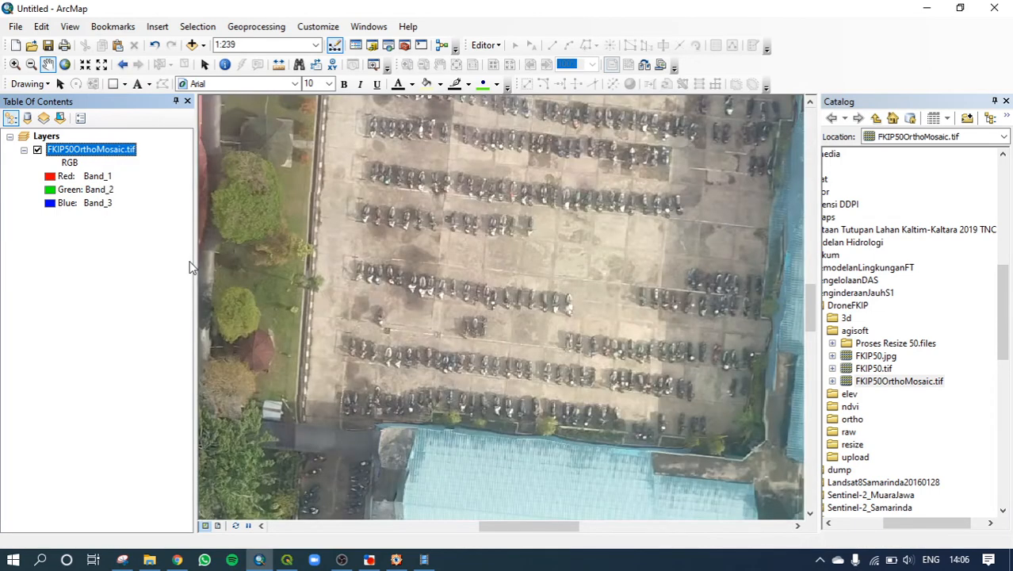
drag(313, 242, 540, 293)
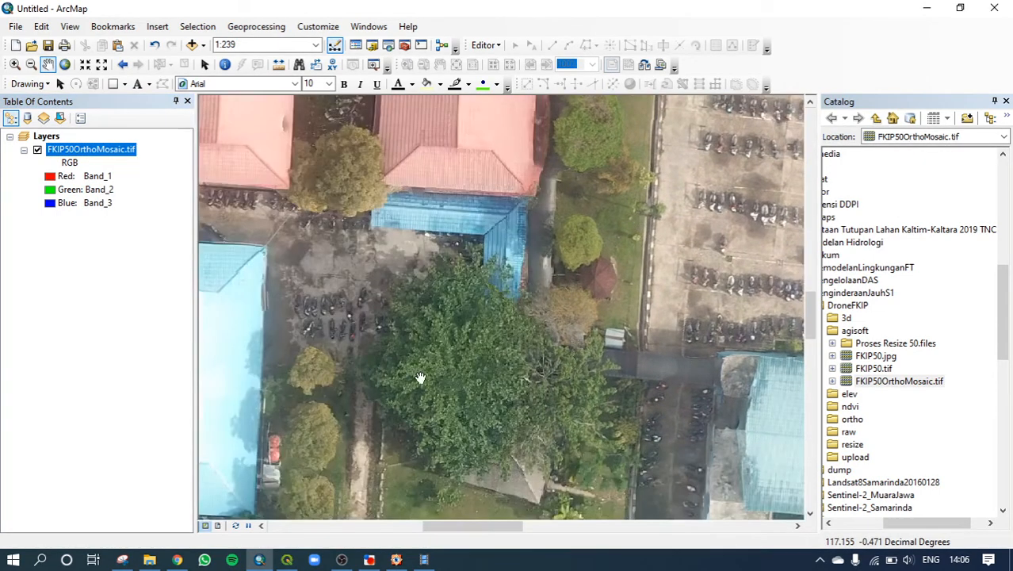
drag(420, 378, 600, 222)
drag(487, 375, 650, 192)
drag(496, 397, 593, 253)
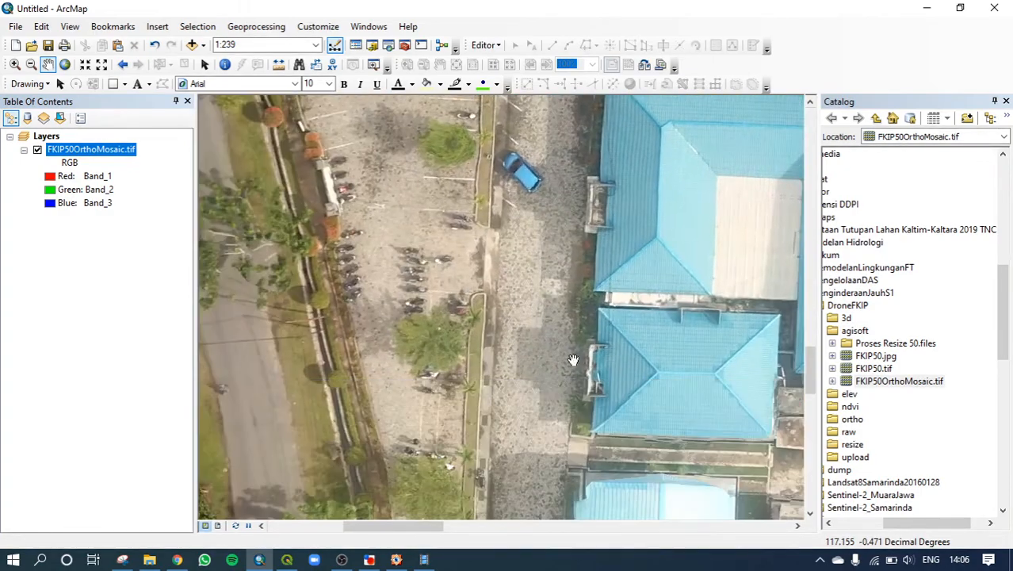
drag(495, 425, 620, 269)
drag(523, 424, 567, 248)
drag(504, 159, 586, 362)
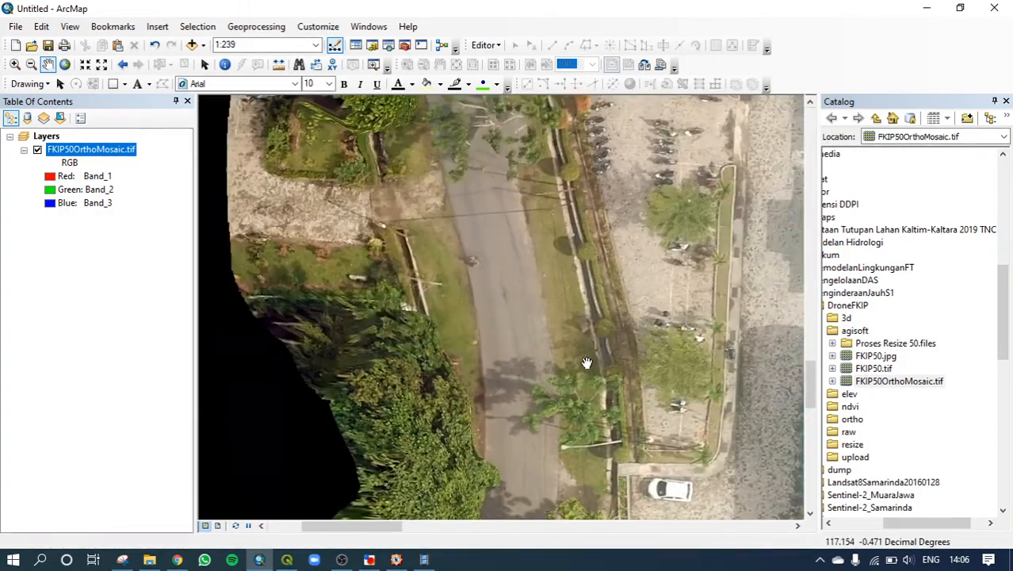
drag(530, 255, 565, 412)
drag(432, 191, 448, 359)
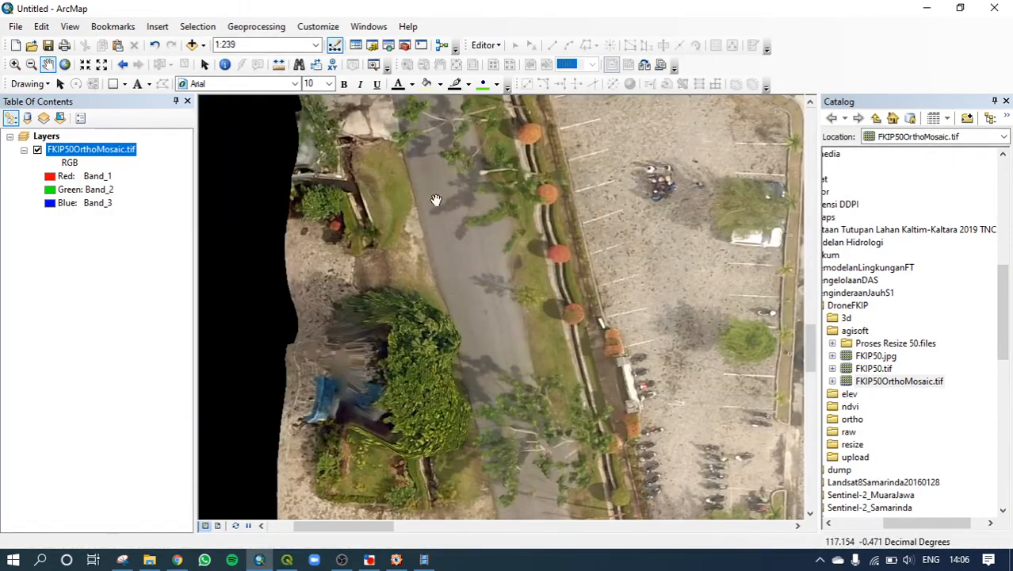
drag(551, 247, 445, 454)
drag(605, 287, 527, 423)
drag(591, 444, 551, 297)
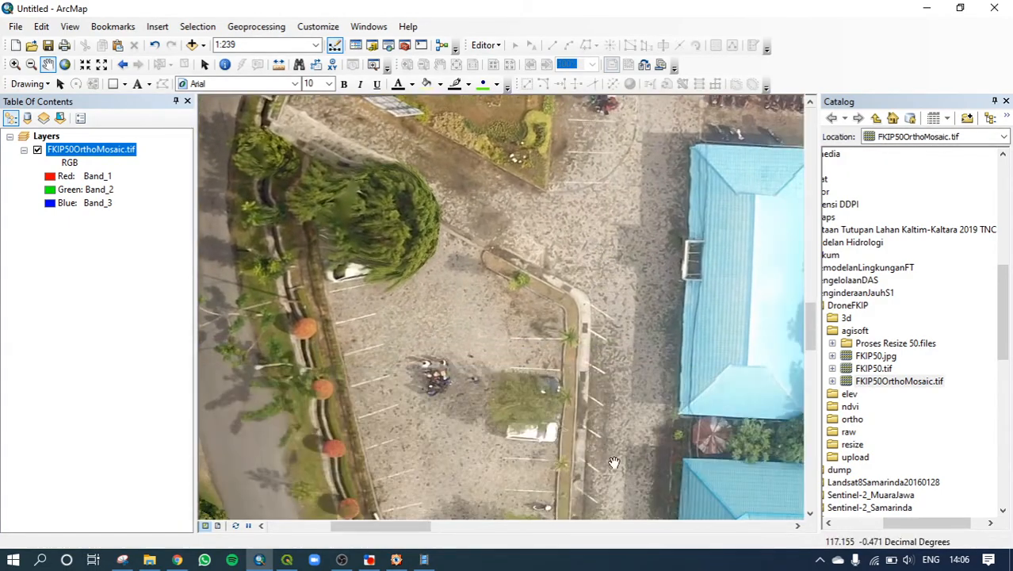
drag(635, 472, 597, 423)
drag(428, 329, 579, 467)
drag(542, 439, 609, 438)
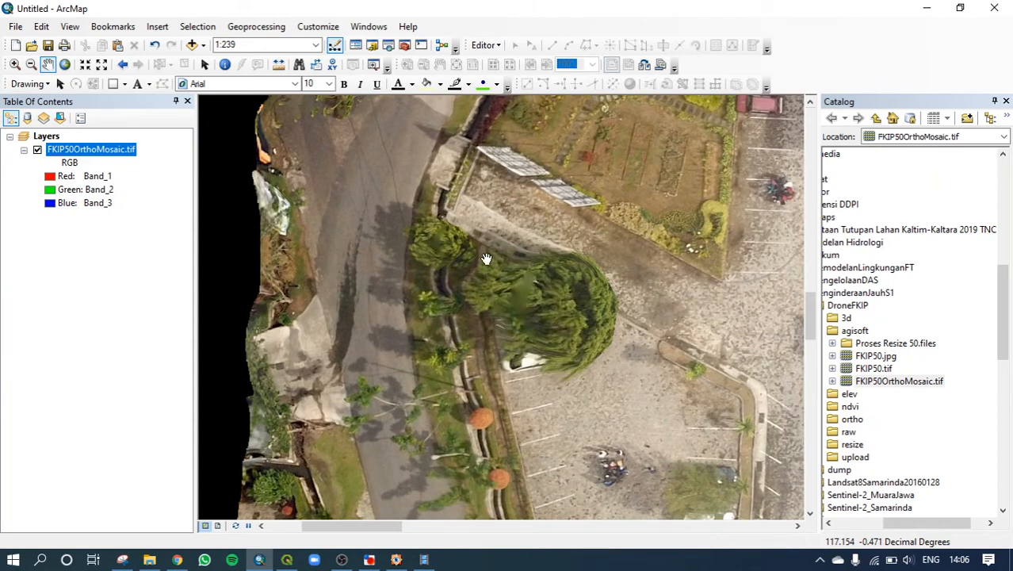
drag(489, 187, 477, 405)
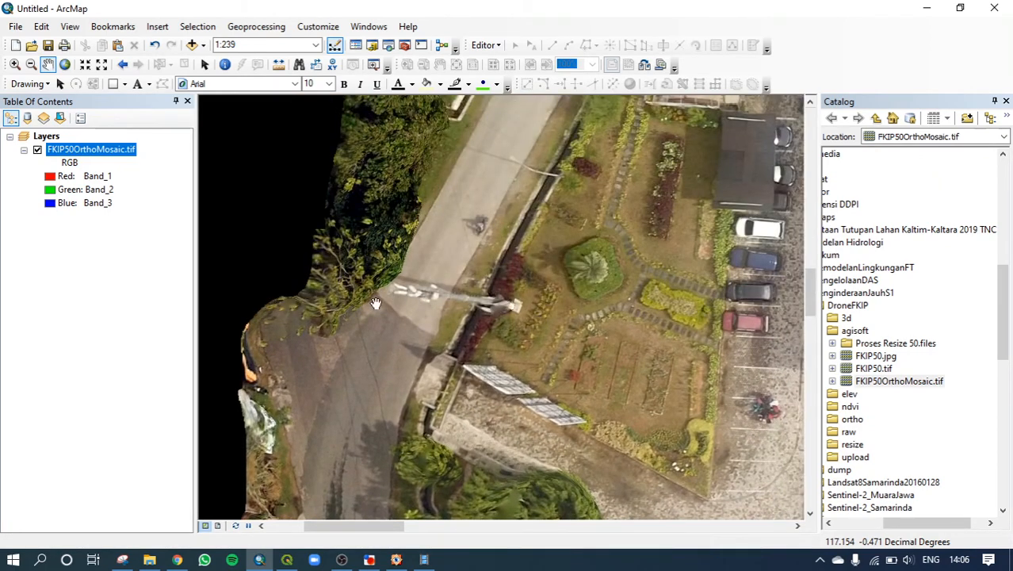
drag(539, 254, 542, 307)
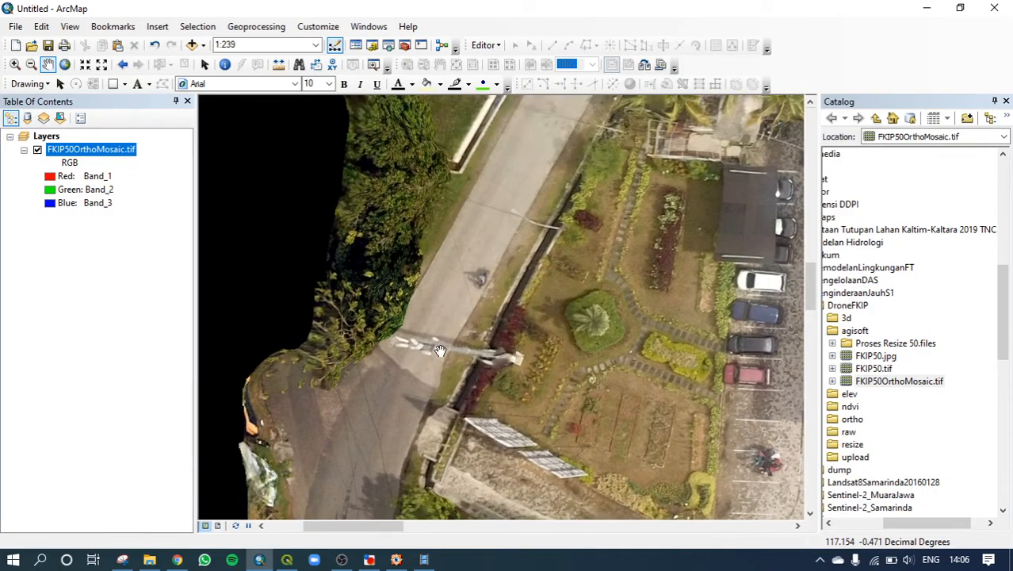
drag(568, 216, 477, 428)
drag(500, 183, 617, 334)
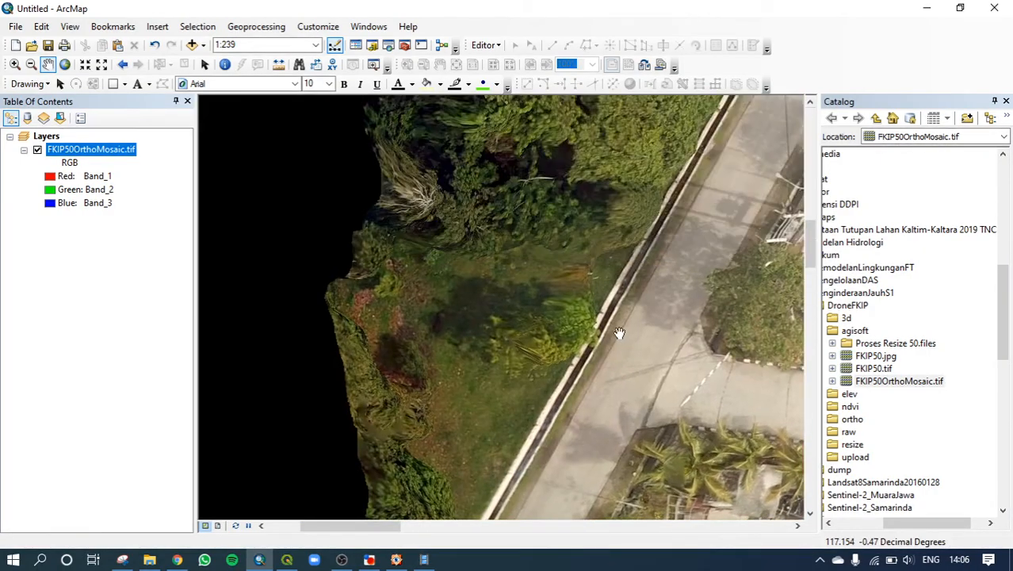
drag(641, 214, 575, 409)
drag(673, 199, 574, 408)
drag(620, 186, 559, 411)
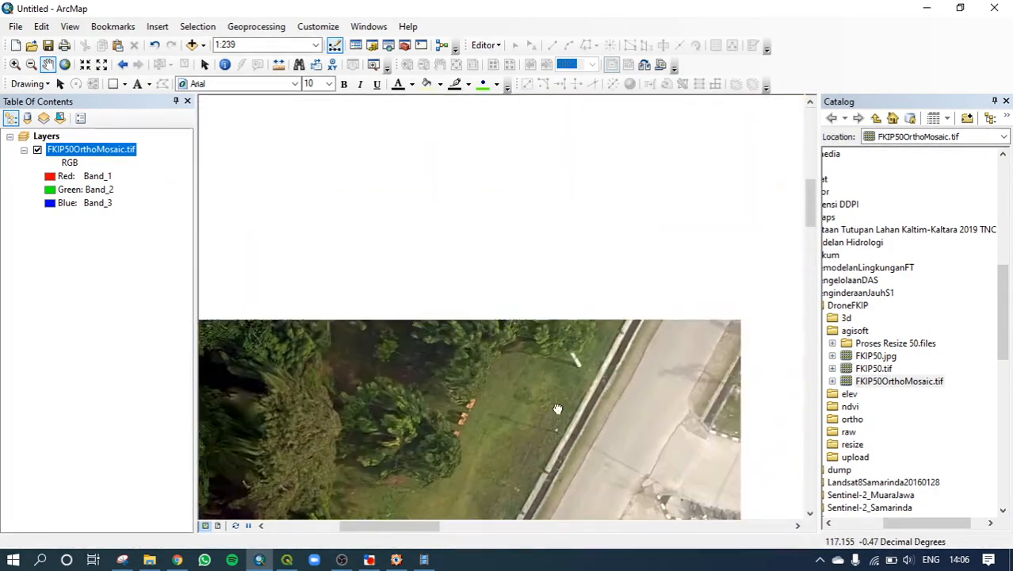
drag(646, 260, 455, 300)
drag(585, 134, 522, 290)
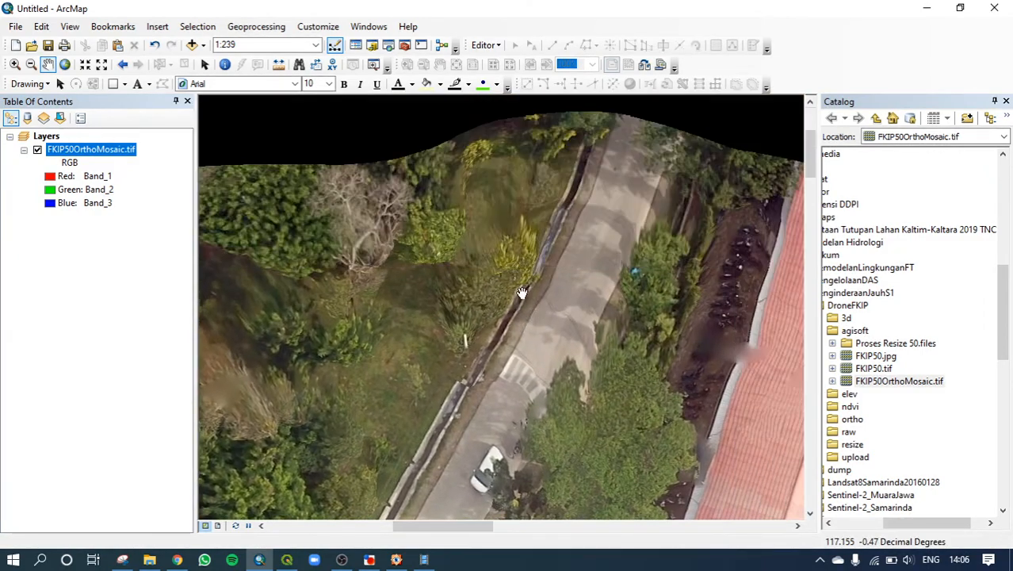
drag(606, 271, 600, 333)
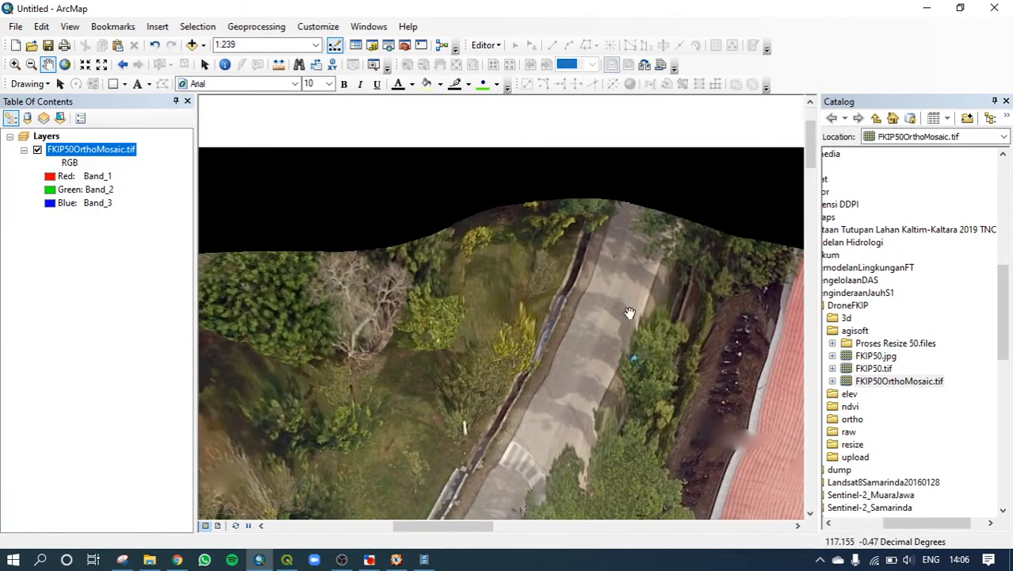
drag(661, 365, 422, 198)
drag(586, 330, 490, 95)
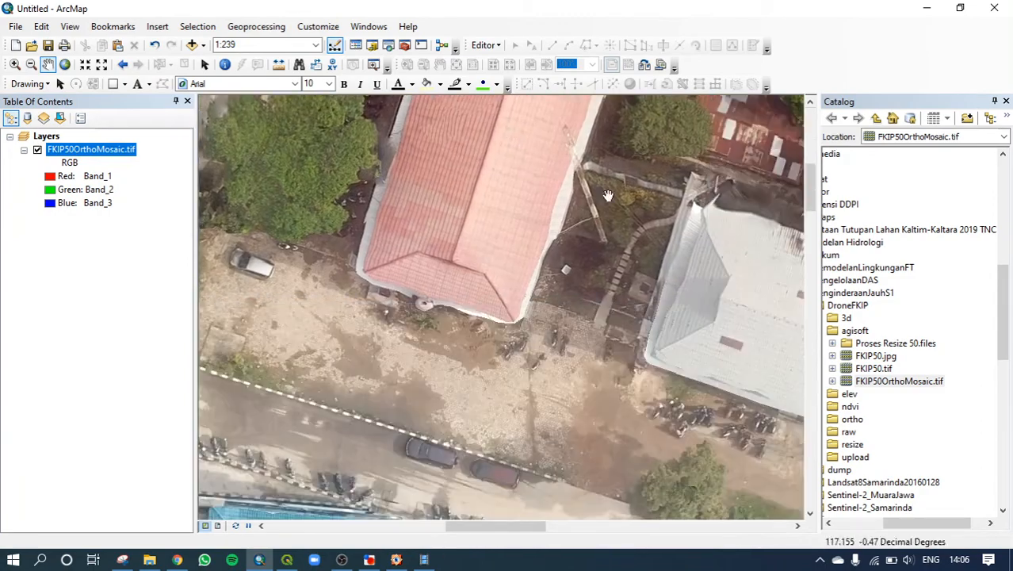
drag(619, 178, 531, 396)
drag(587, 217, 568, 363)
drag(647, 362, 377, 241)
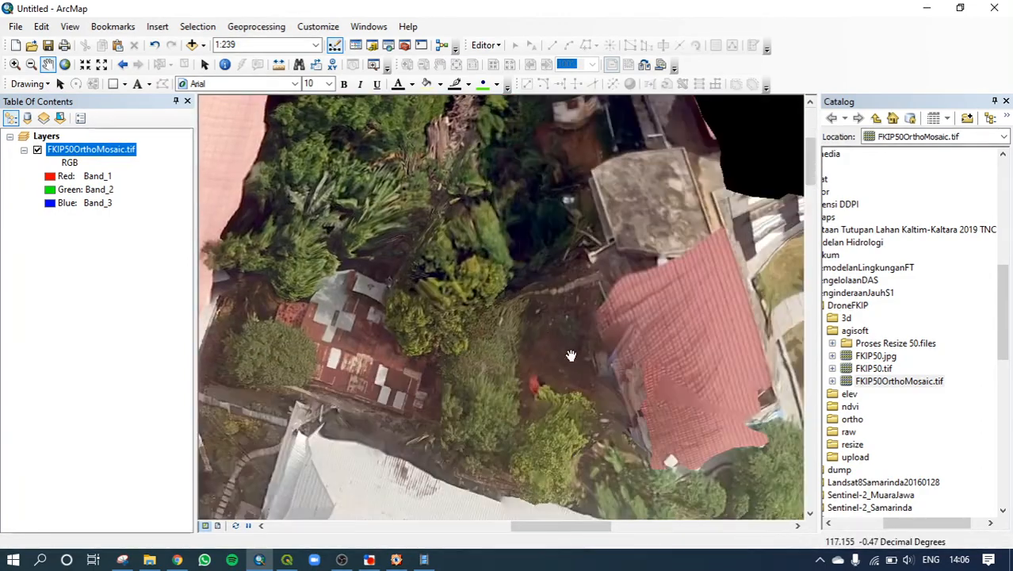
drag(573, 355, 429, 193)
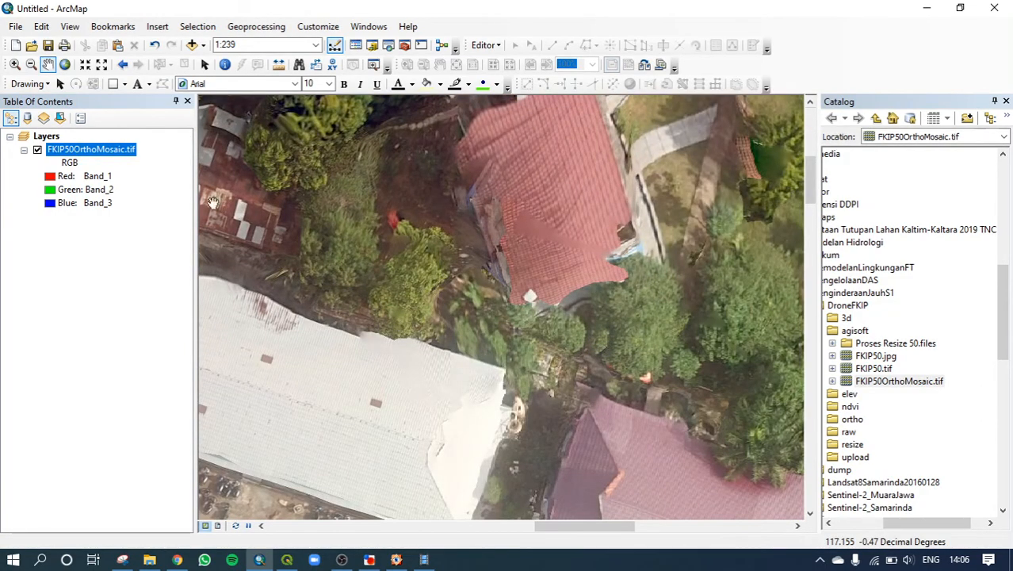
Check the spatial reference and cell size in the source properties of the FKIP50OrthoMosaic.tif layer.
right_click(106, 160)
click(161, 365)
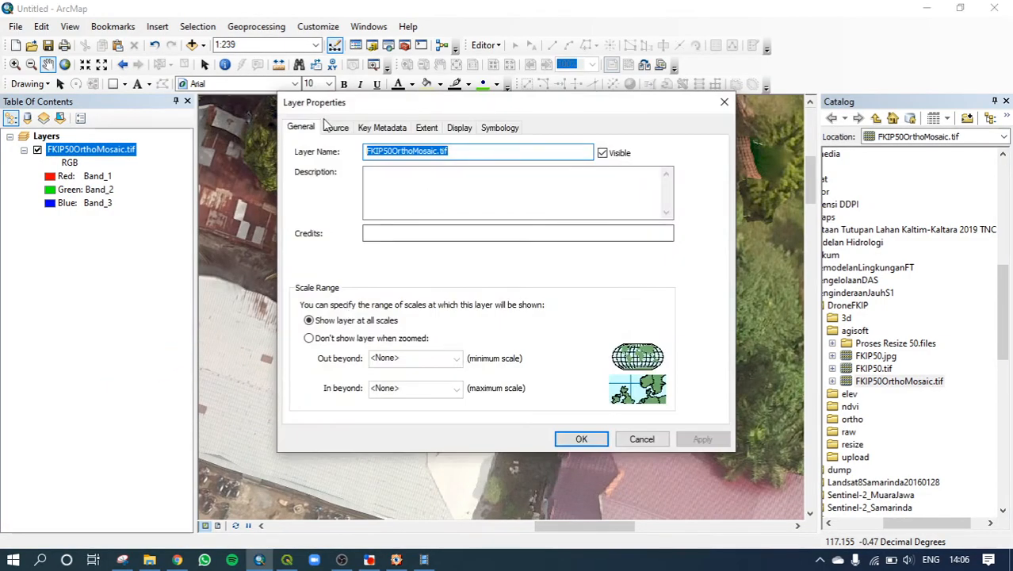
click(337, 128)
drag(692, 170, 699, 222)
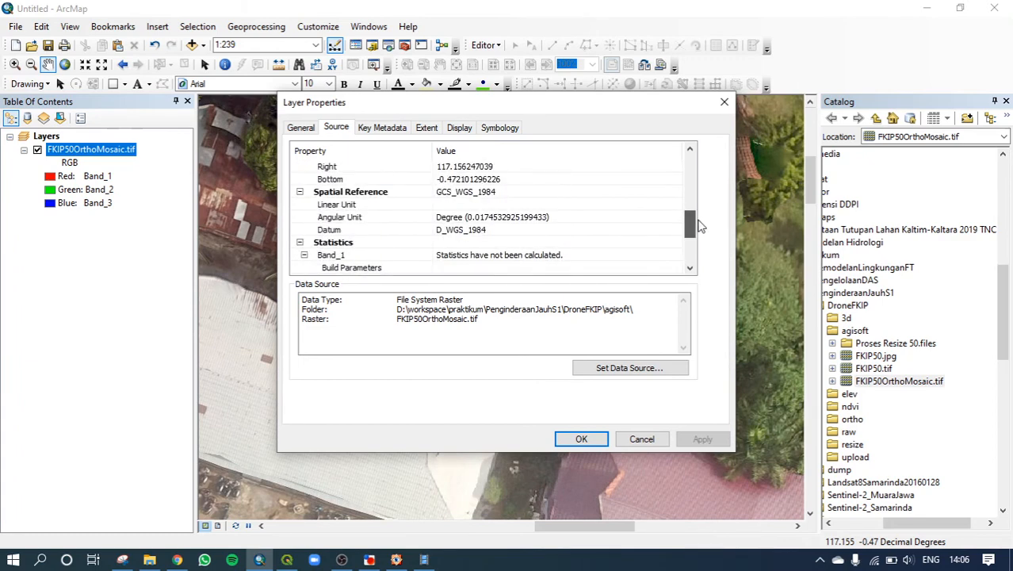
click(456, 197)
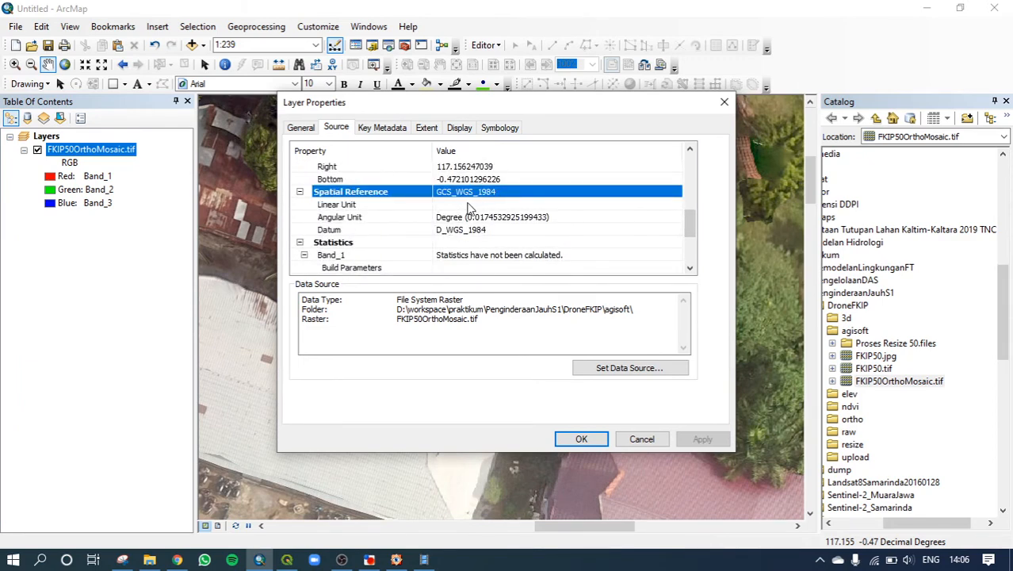
drag(694, 229, 702, 168)
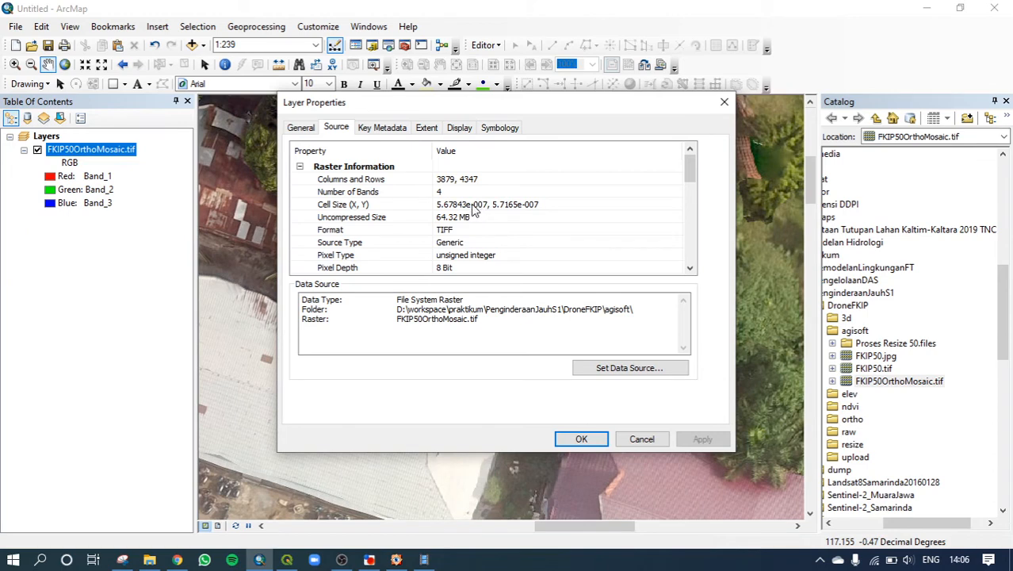
click(643, 439)
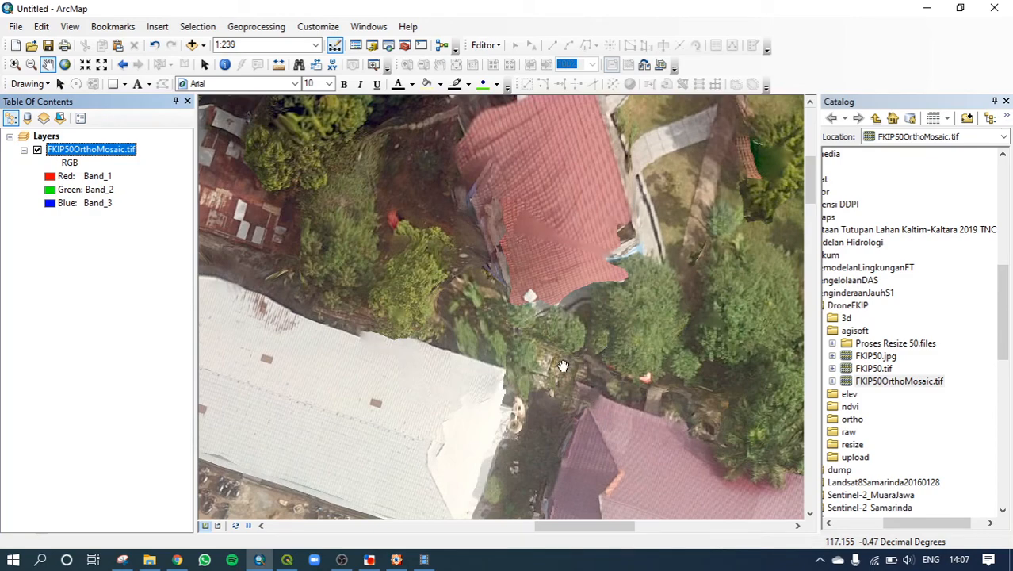
Switch to Chrome and log in to DroneDeploy with the account e-mail and password.
click(177, 560)
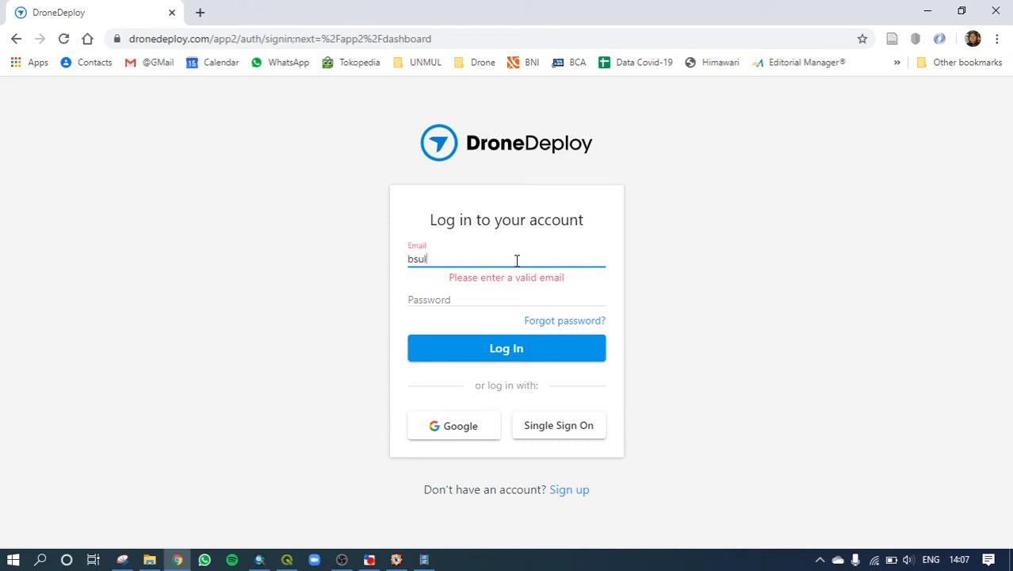
text(.com)
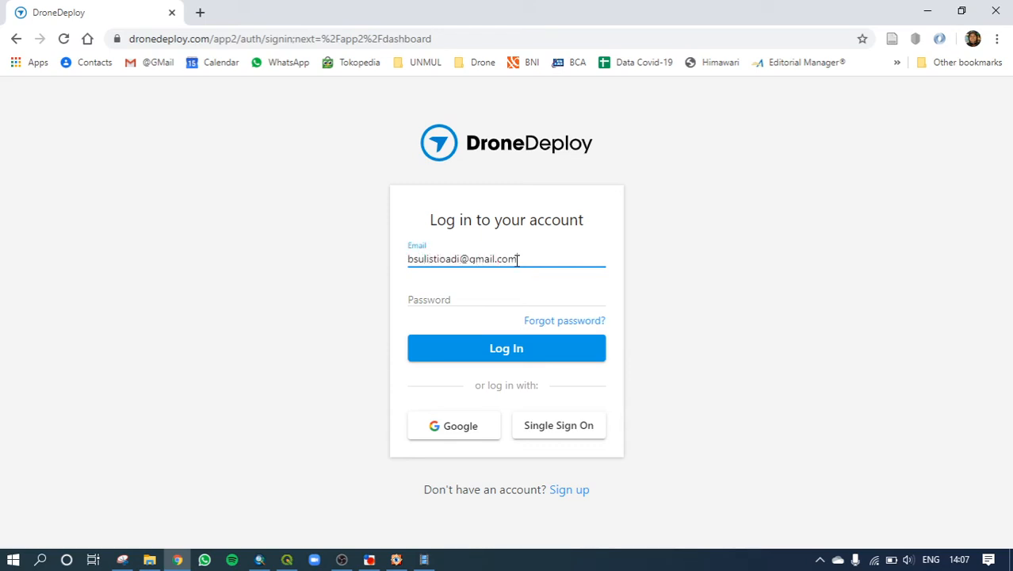
key(Tab)
text(***)
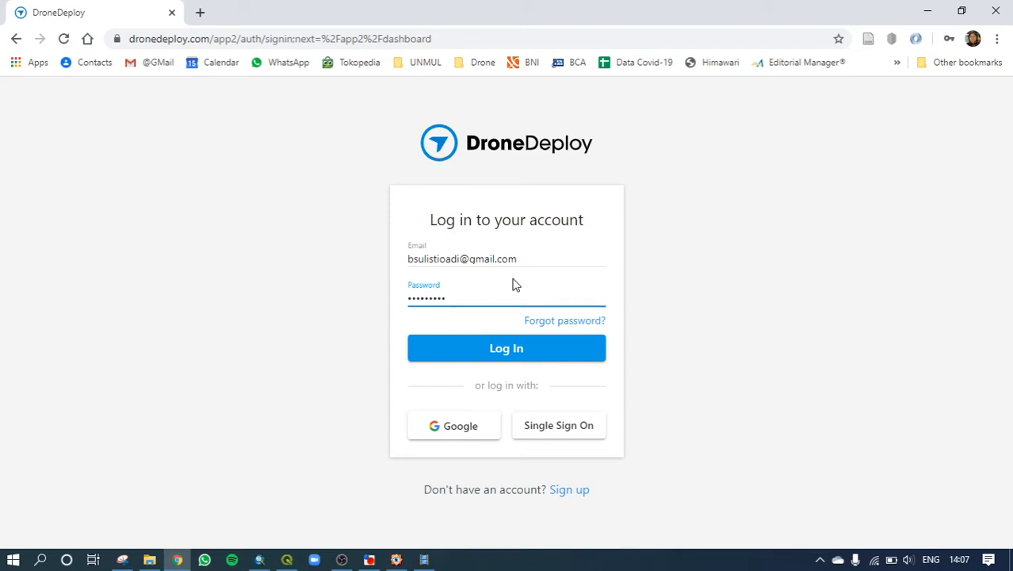
click(477, 357)
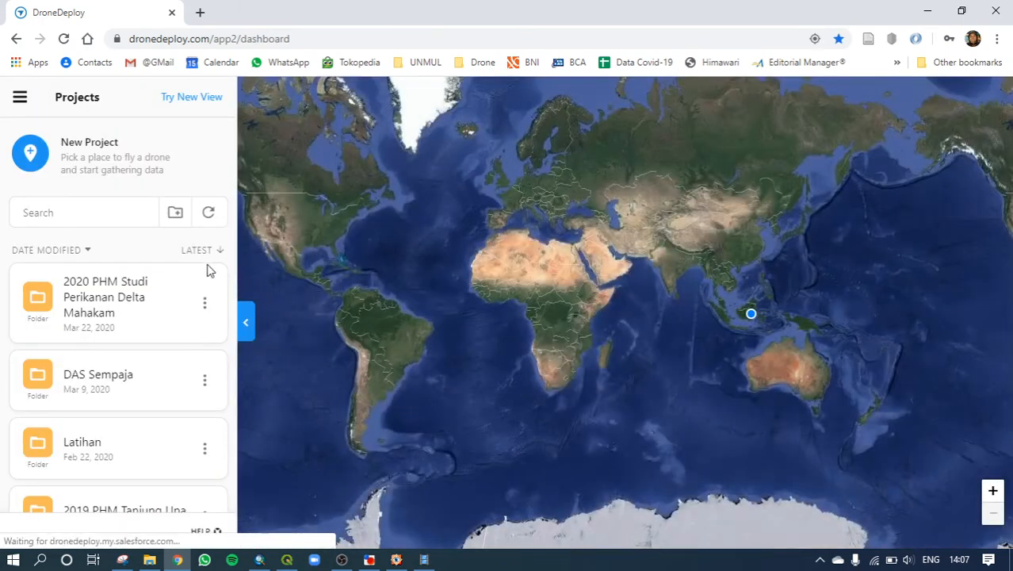
Create a new project at the map's current location and name it Coba Drone FKIP.
click(98, 145)
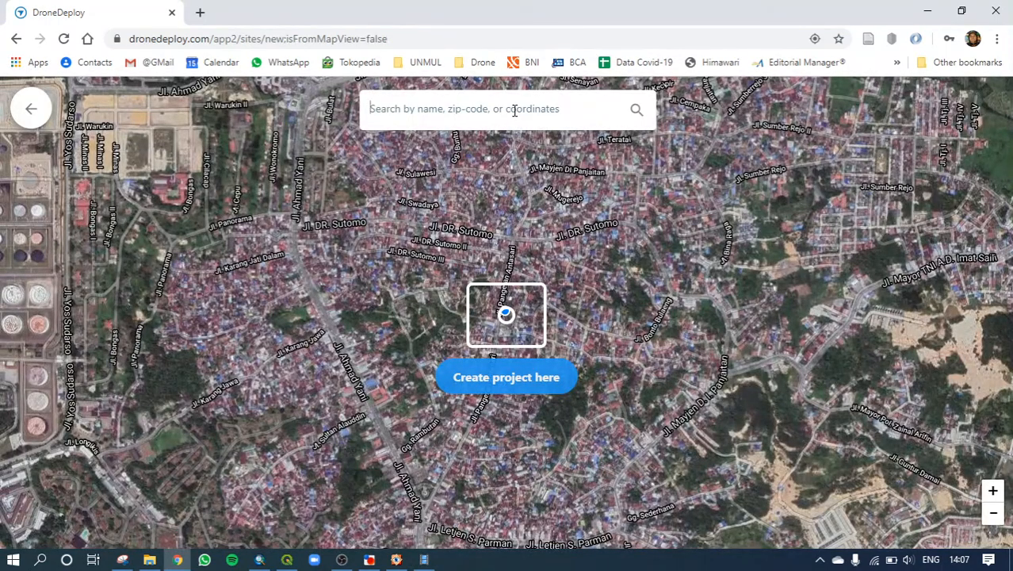
text(FKIP)
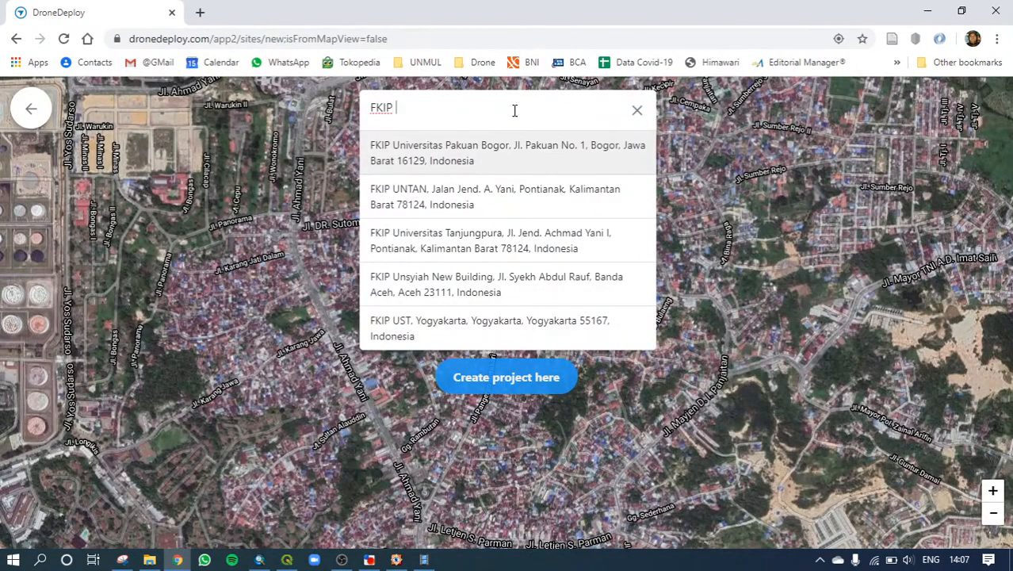
text( Coba)
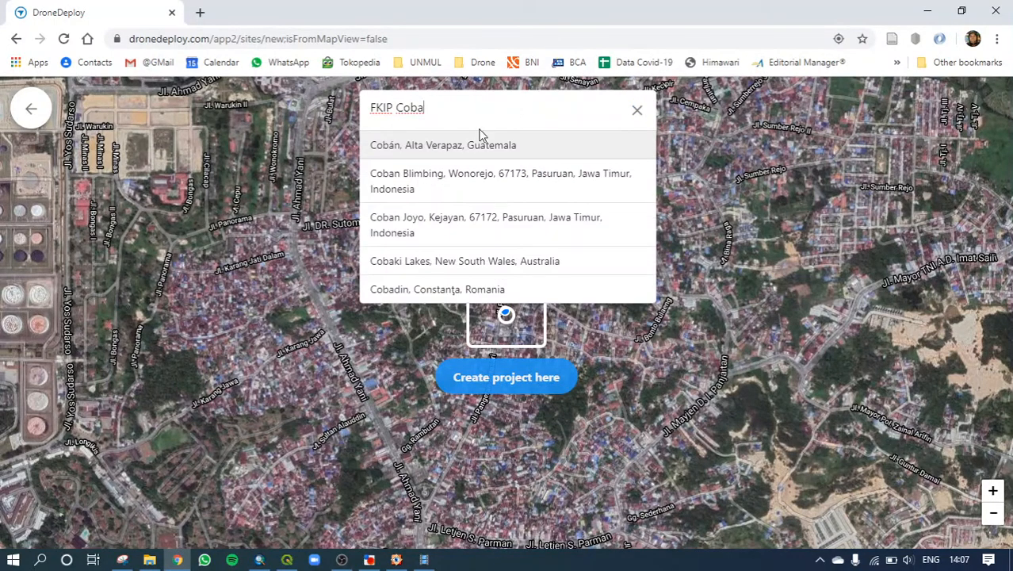
click(520, 379)
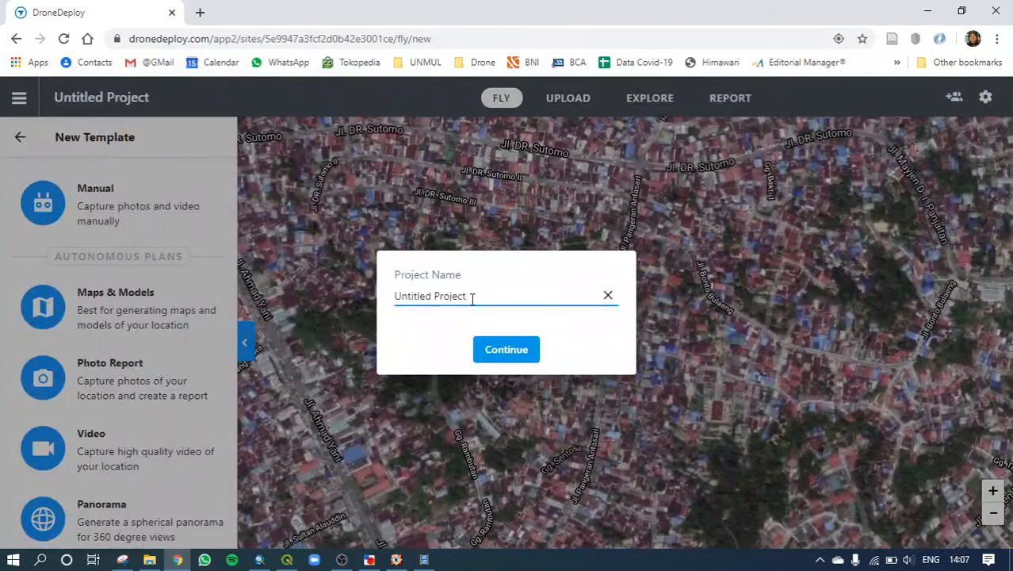
drag(473, 296, 362, 293)
text(Coba Drone FKIP)
click(511, 352)
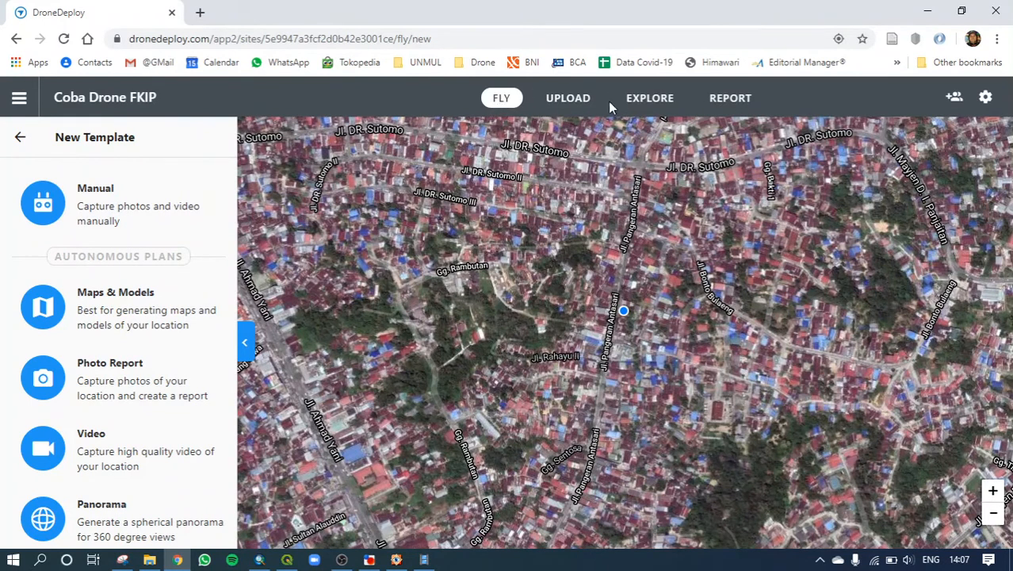
Start a new upload for the project and add all the photos from the DroneFKIP\resize folder.
click(564, 100)
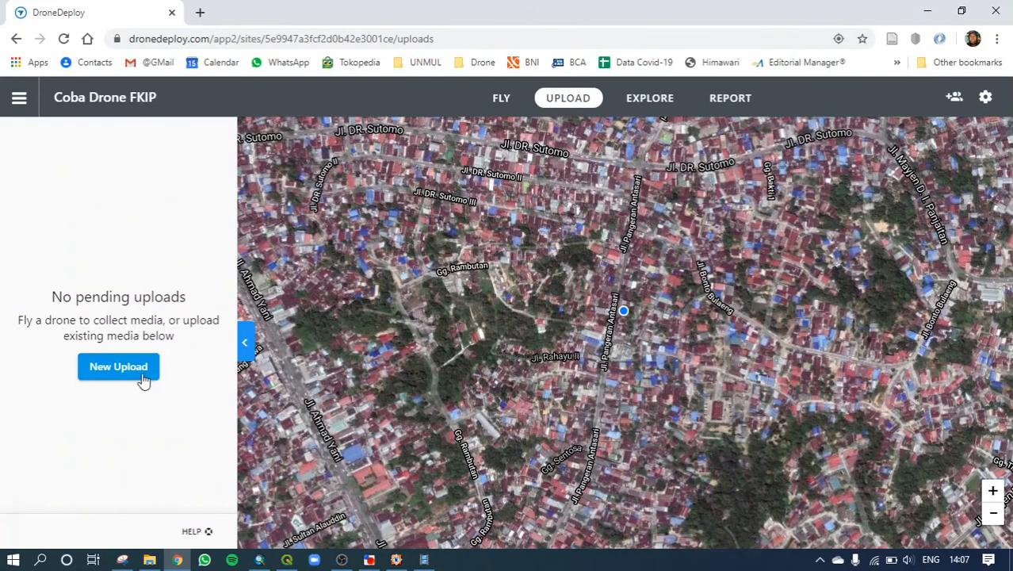
click(104, 370)
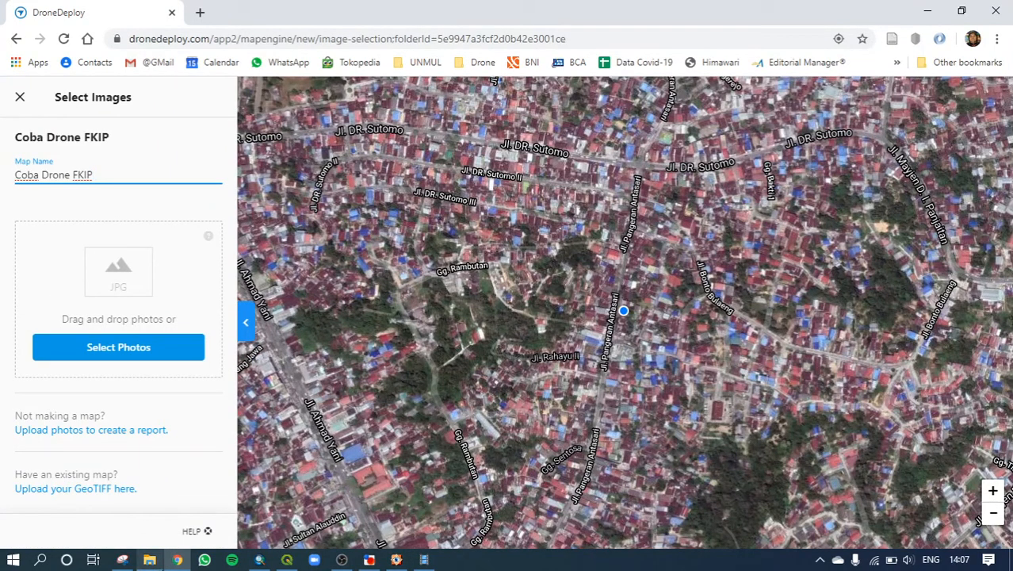
click(149, 560)
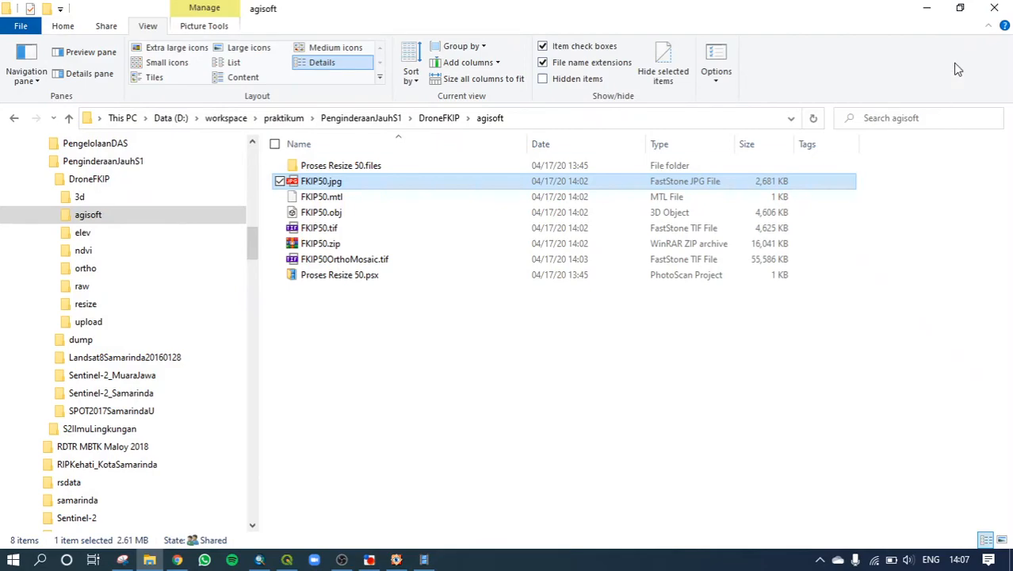
click(960, 7)
drag(379, 187, 658, 121)
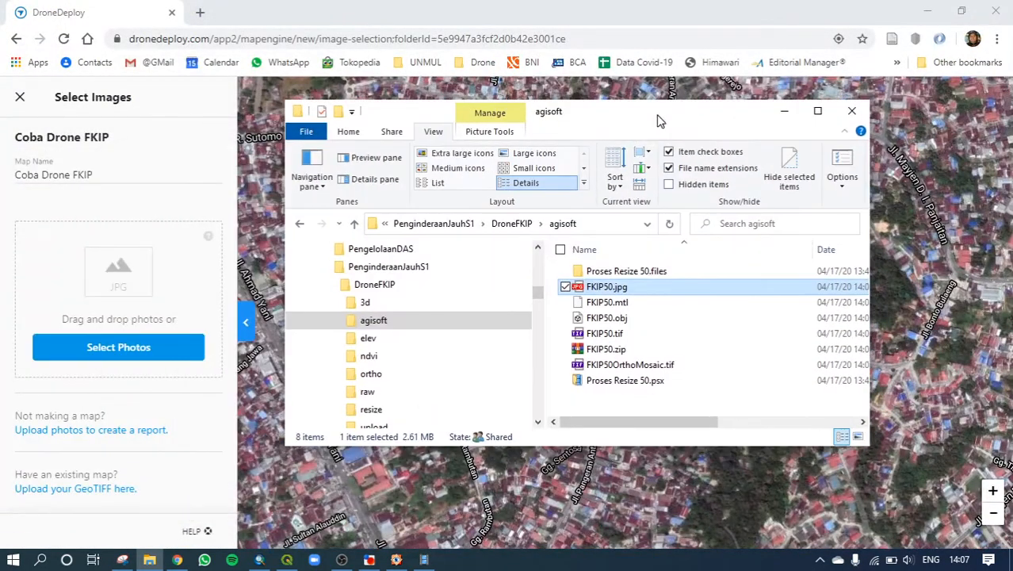
click(511, 222)
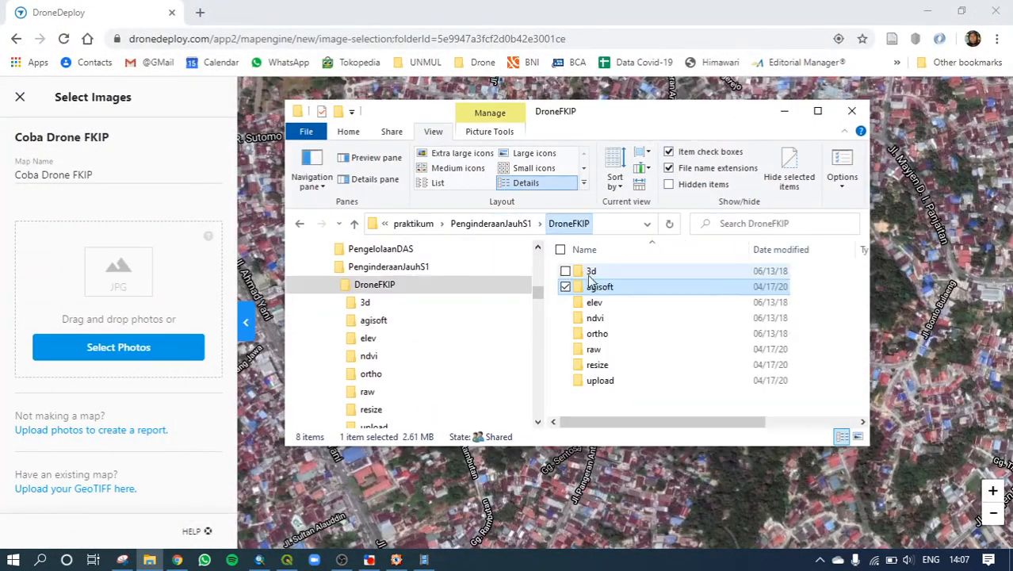
double_click(599, 365)
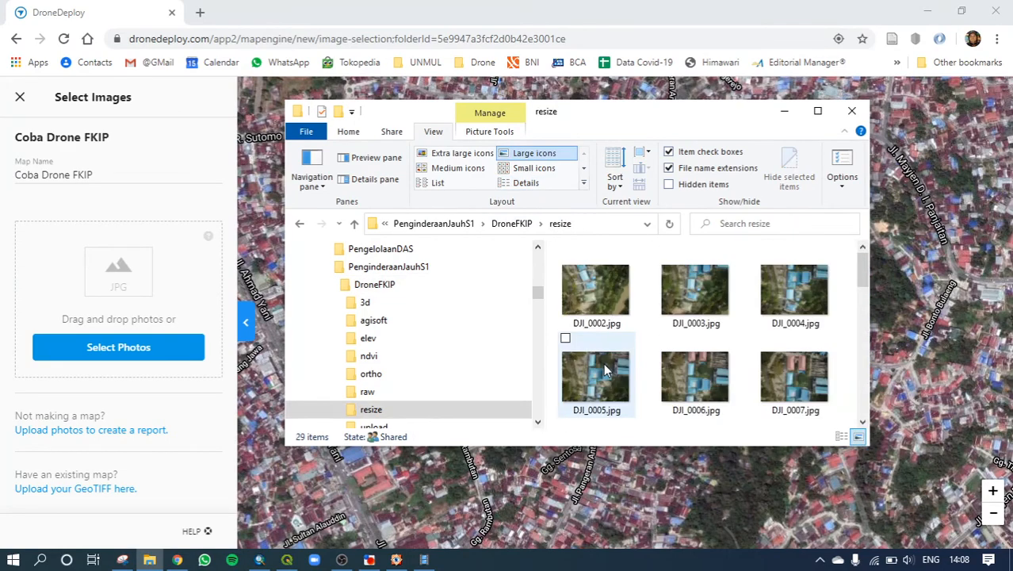
click(615, 299)
key(ctrl+a)
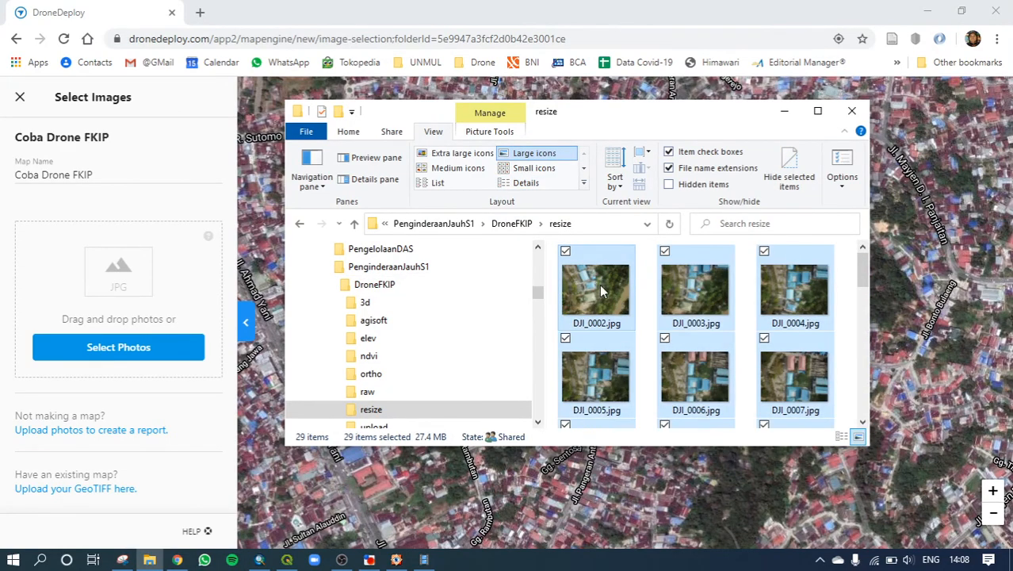
drag(600, 291, 142, 286)
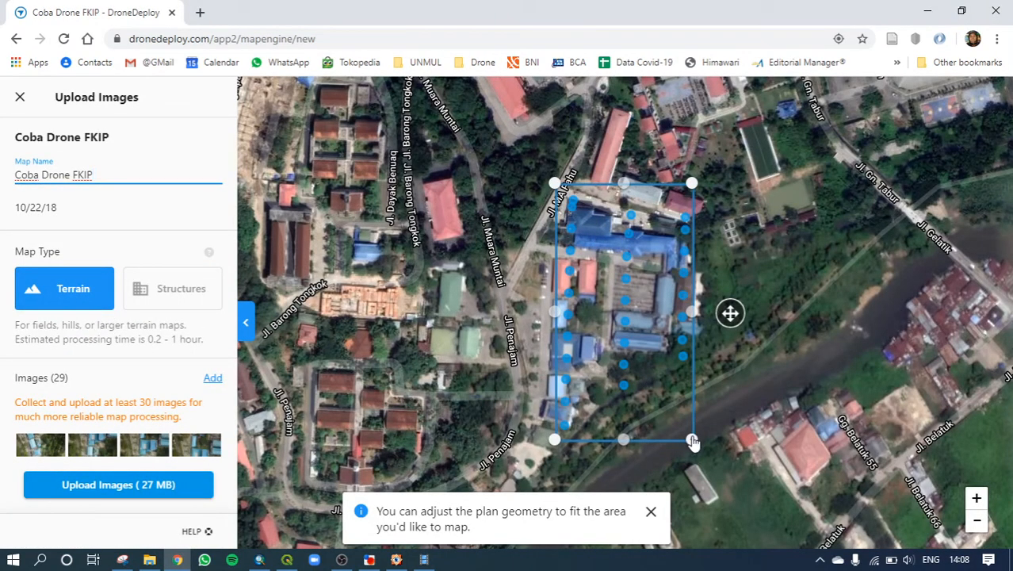
Reshape the map boundary around the photo positions by adjusting its two eastern corners and its southwestern corner.
drag(693, 442, 704, 364)
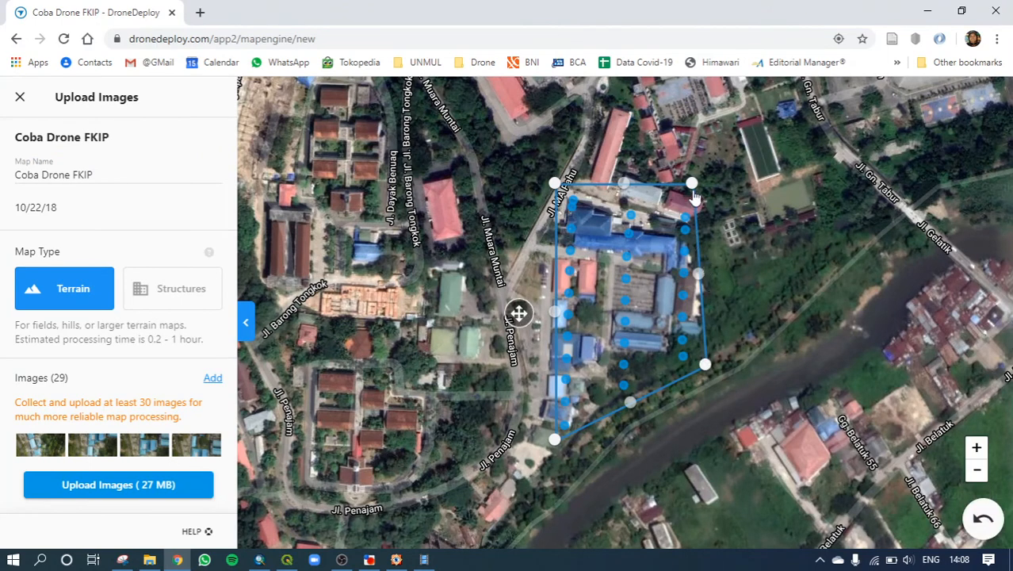
drag(694, 194, 713, 209)
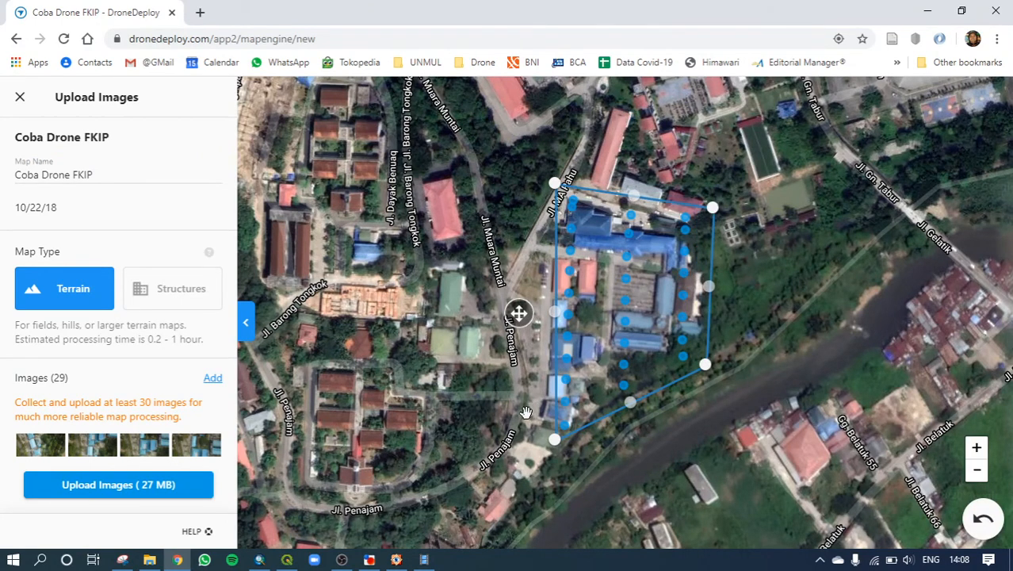
drag(554, 438, 549, 453)
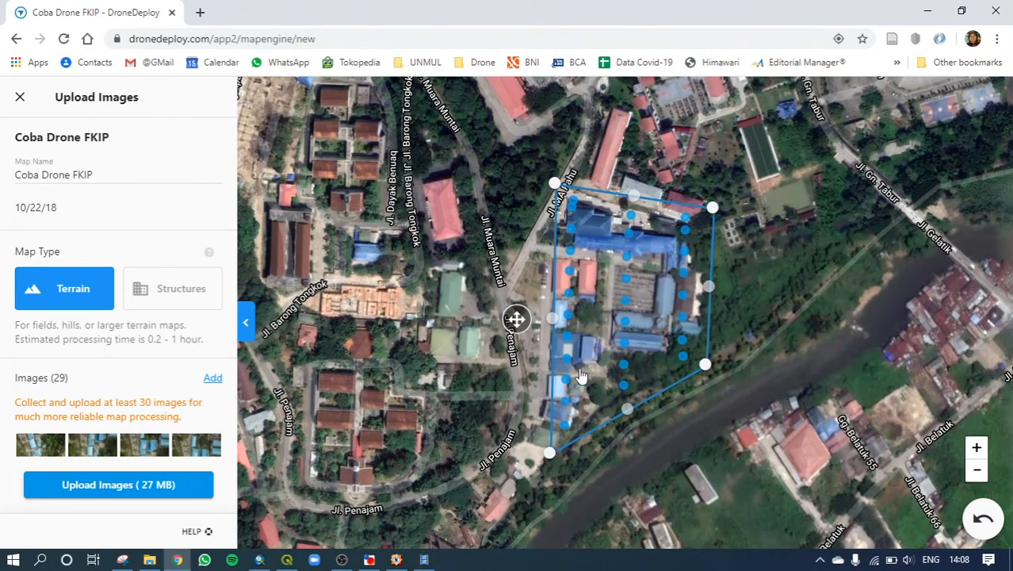
Set the map name to Coba Drone FKIP Resize 50 and upload the images with the Terrain map type.
click(92, 179)
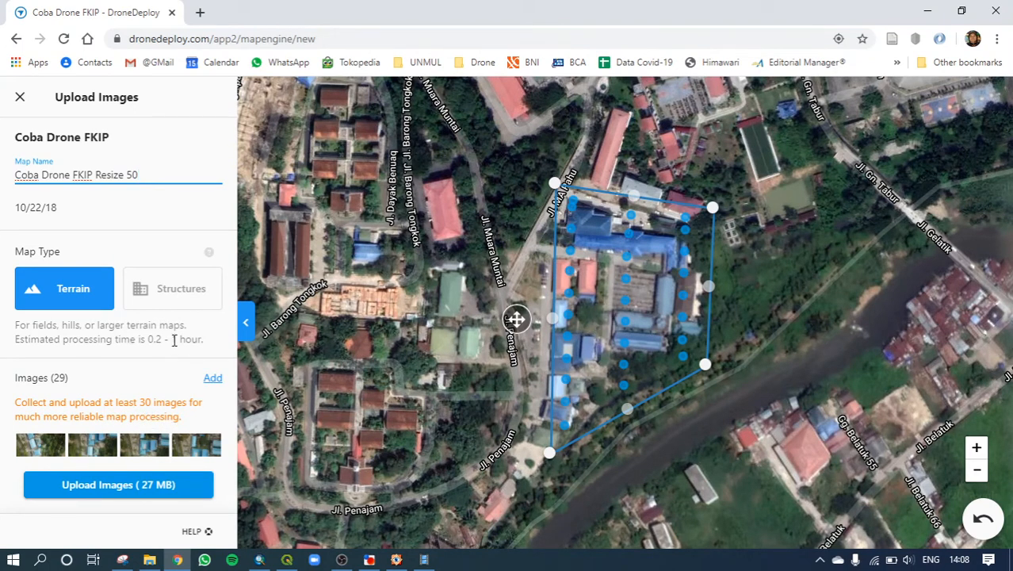
click(116, 490)
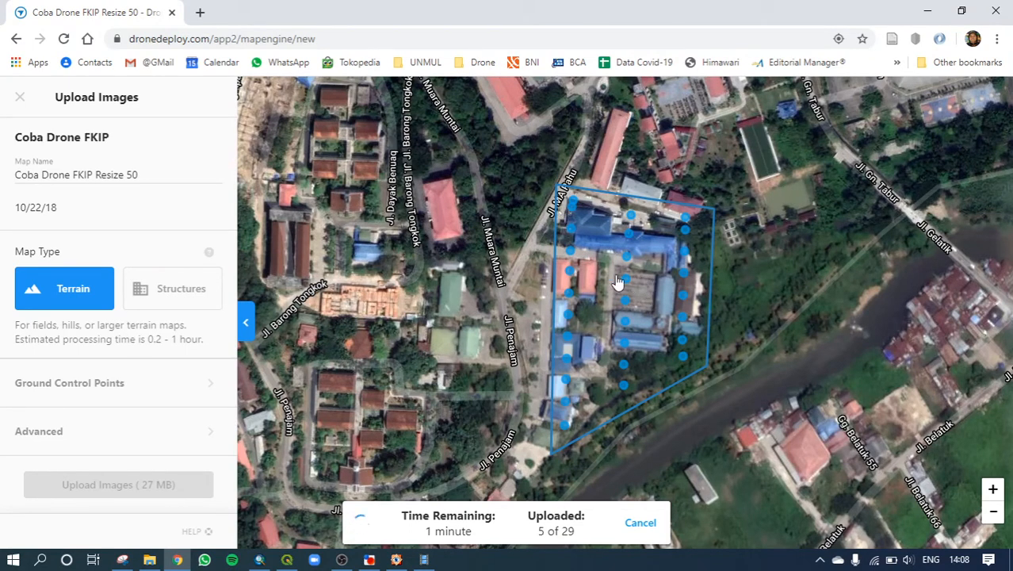
Load the DroneDeploy dashboard in a new browser tab and open the Desa Tani Baru project in the Mangrove Tani Baru folder.
click(198, 12)
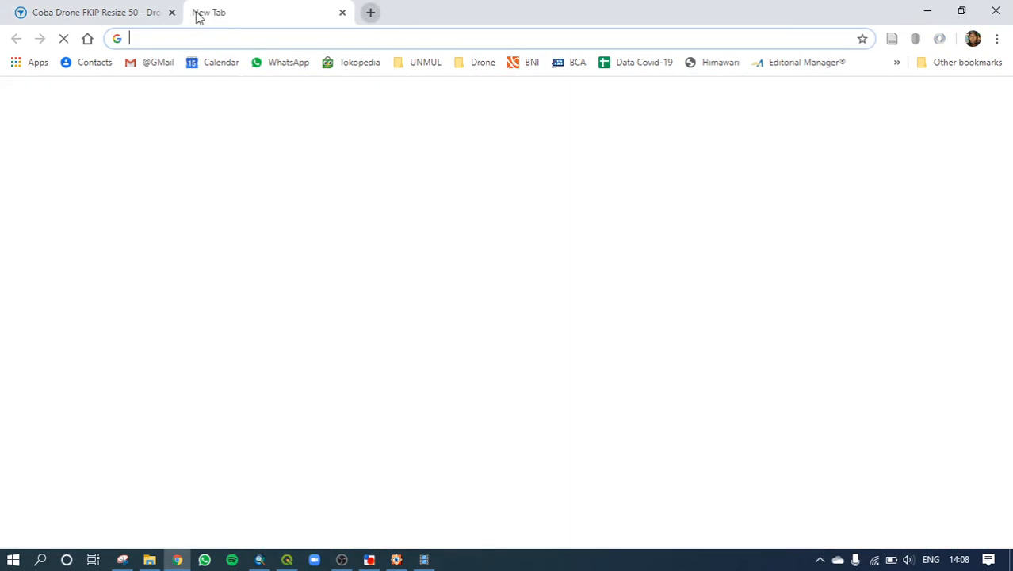
click(420, 63)
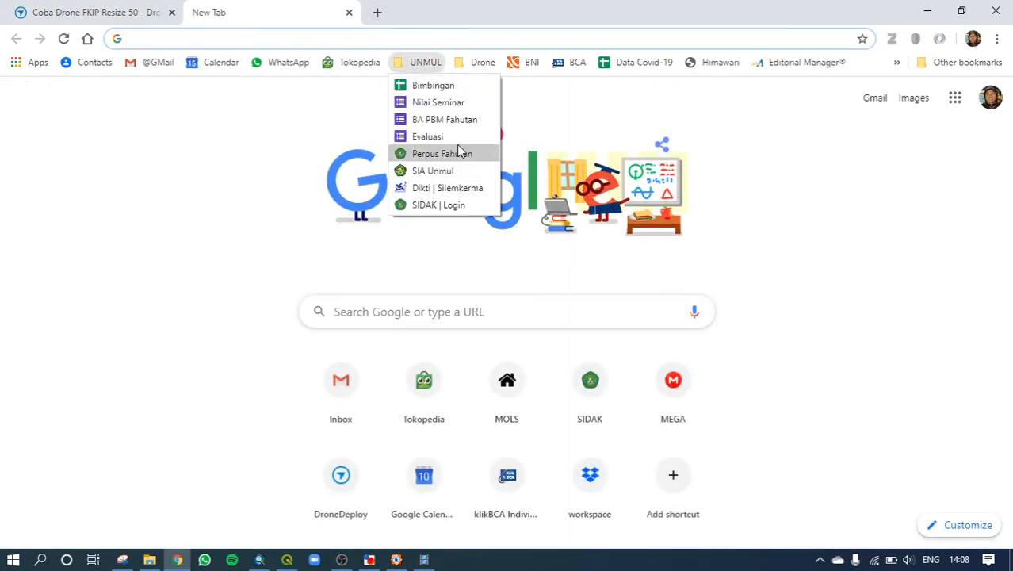
mouse_move(482, 63)
click(495, 86)
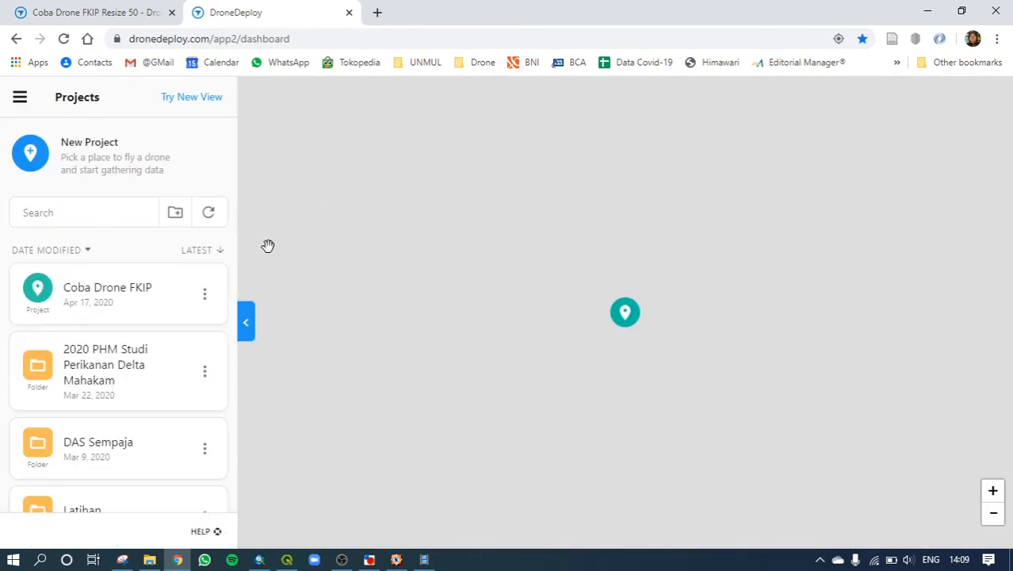
scroll(194, 327, down, 1)
scroll(194, 327, down, 2)
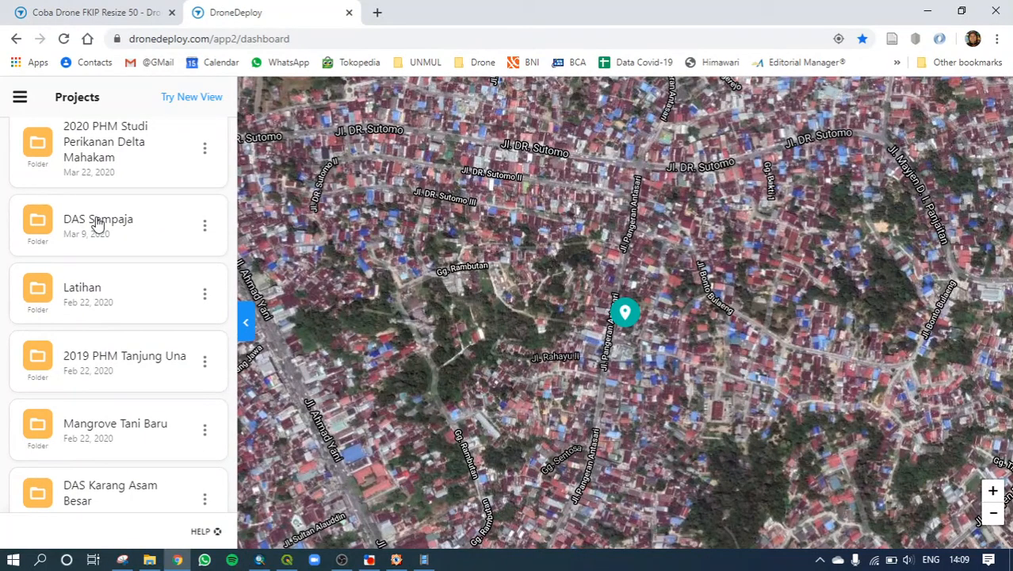
click(105, 428)
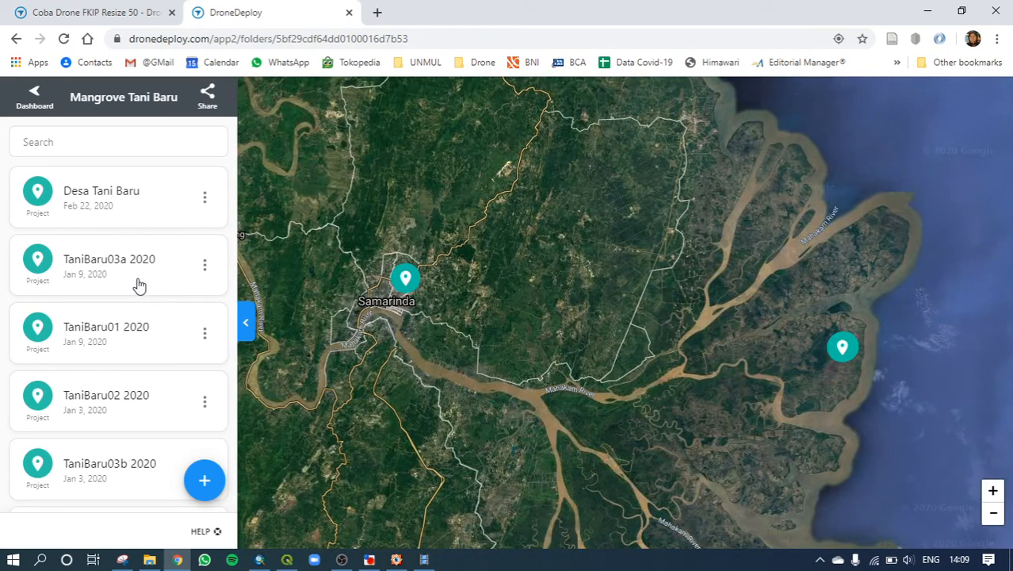
click(110, 196)
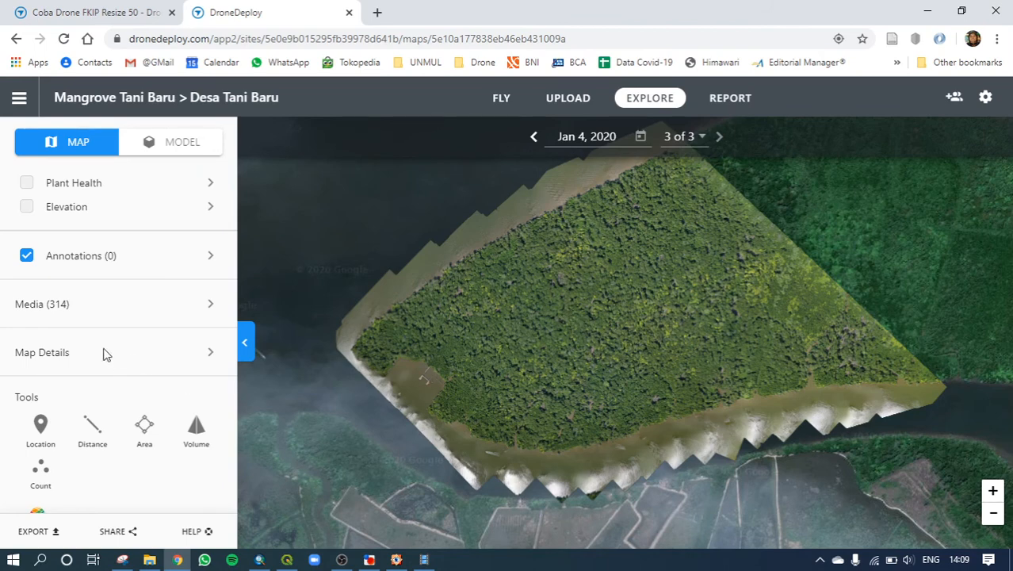
Open the export settings for the Desa Tani Baru map and set the map projection to Desktop (WGS84).
scroll(101, 354, down, 1)
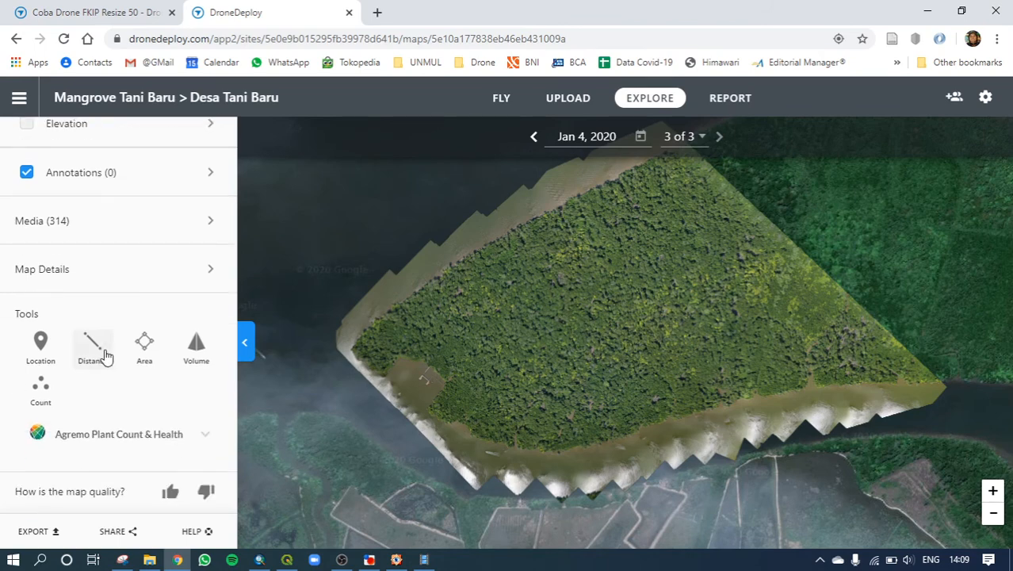
click(37, 541)
scroll(135, 425, down, 3)
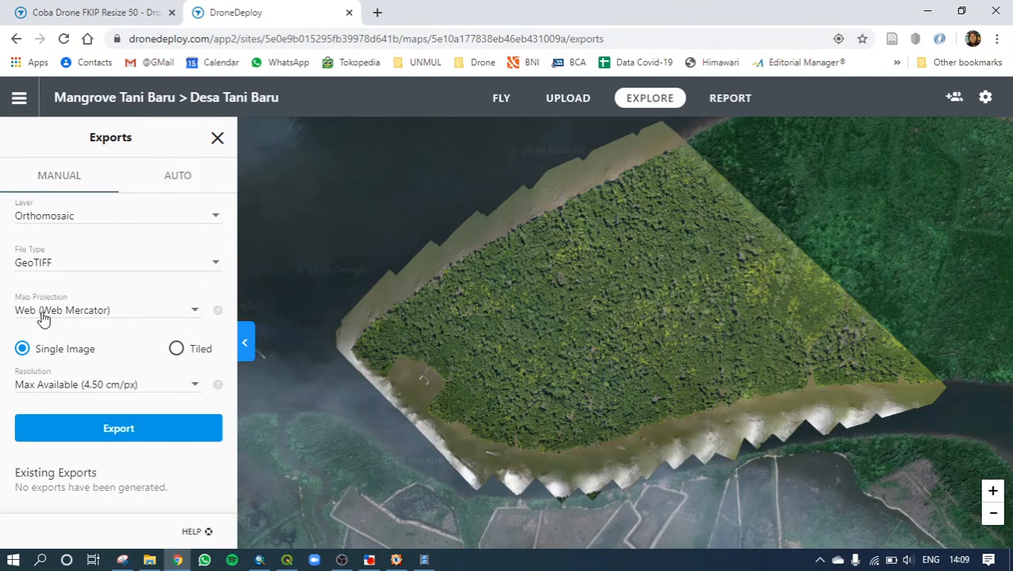
click(199, 317)
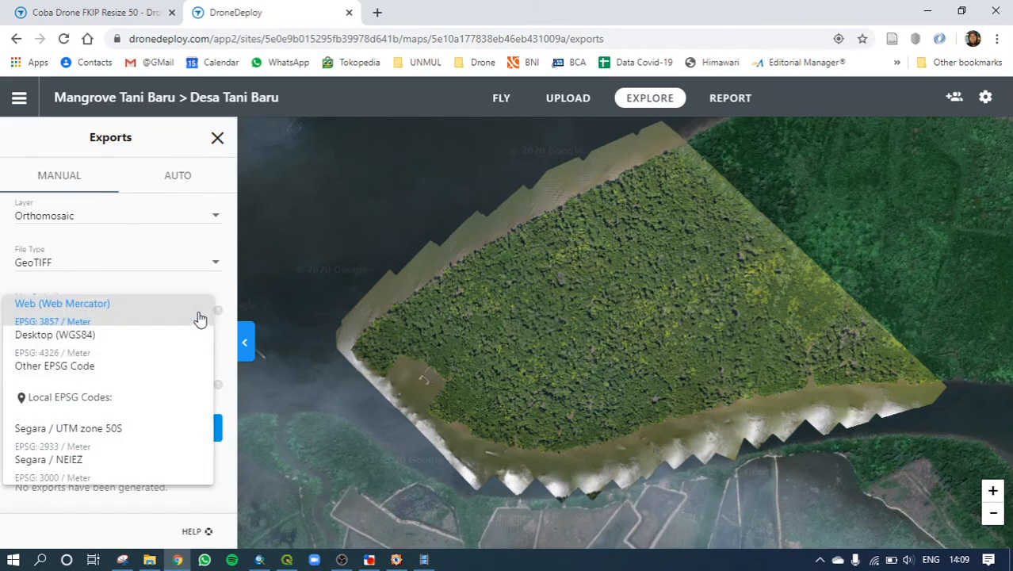
click(135, 340)
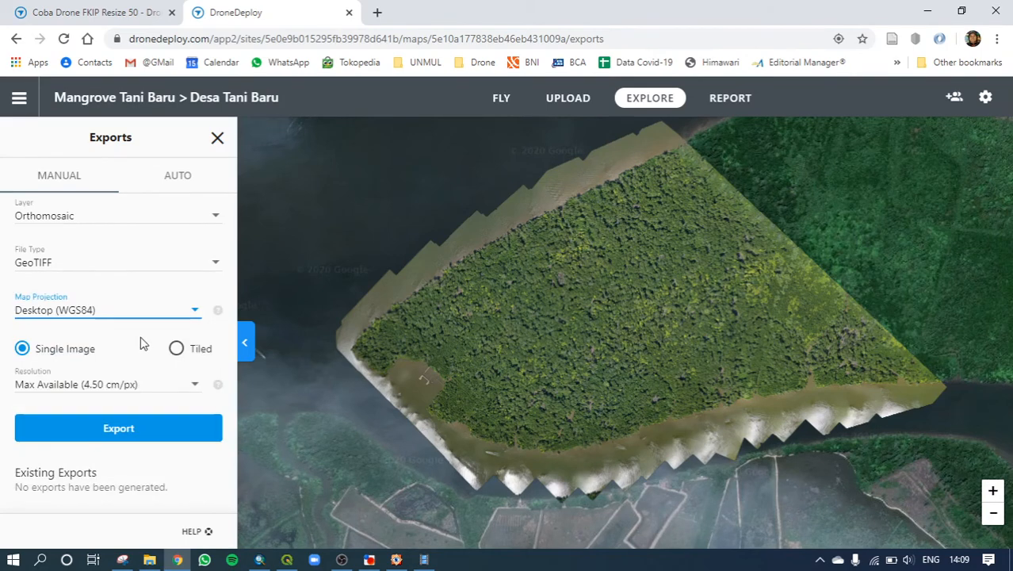
click(192, 316)
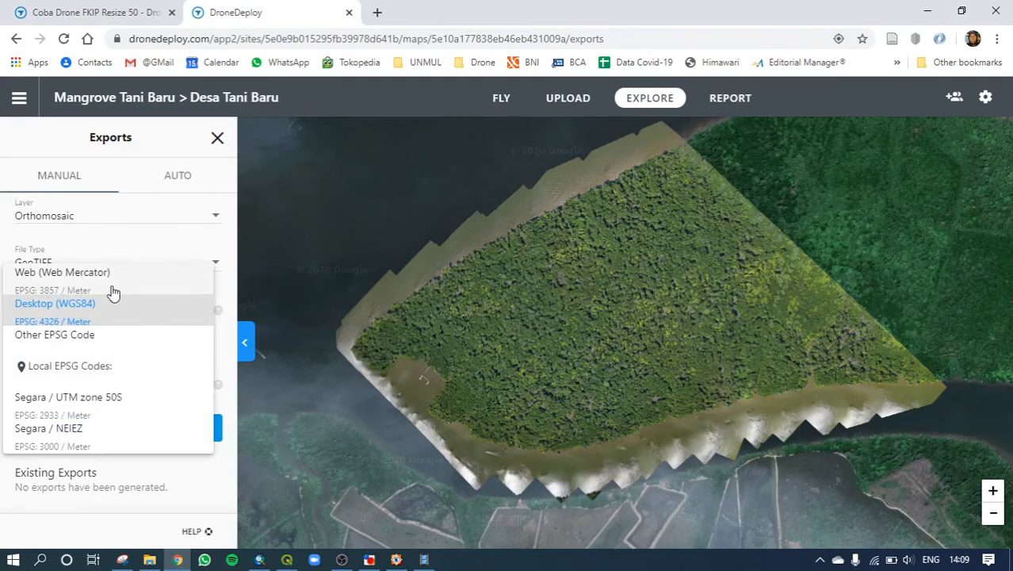
click(188, 319)
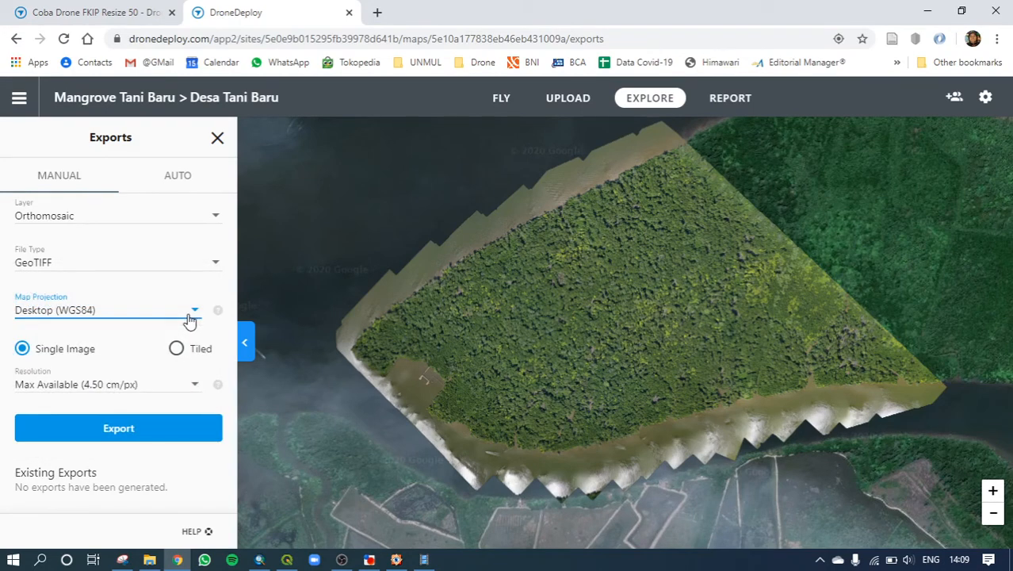
Export the Orthomosaic layer as a single GeoTIFF image at the maximum available resolution.
click(214, 222)
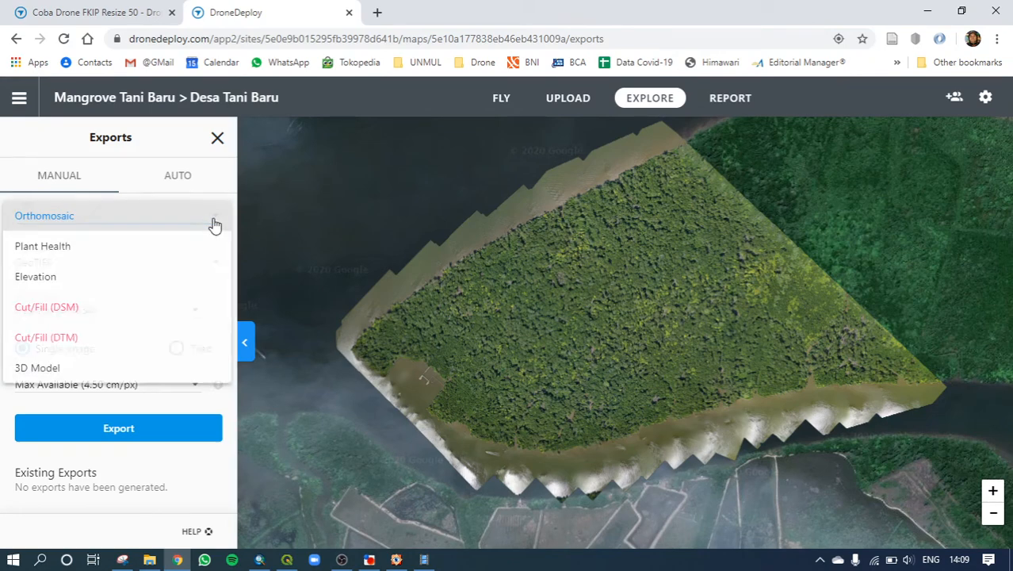
click(189, 230)
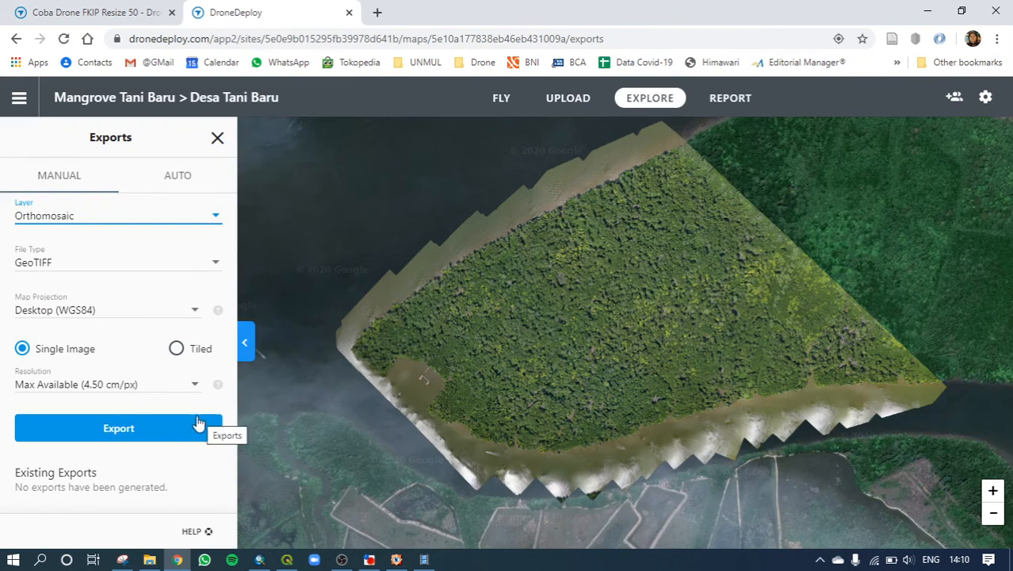
click(122, 435)
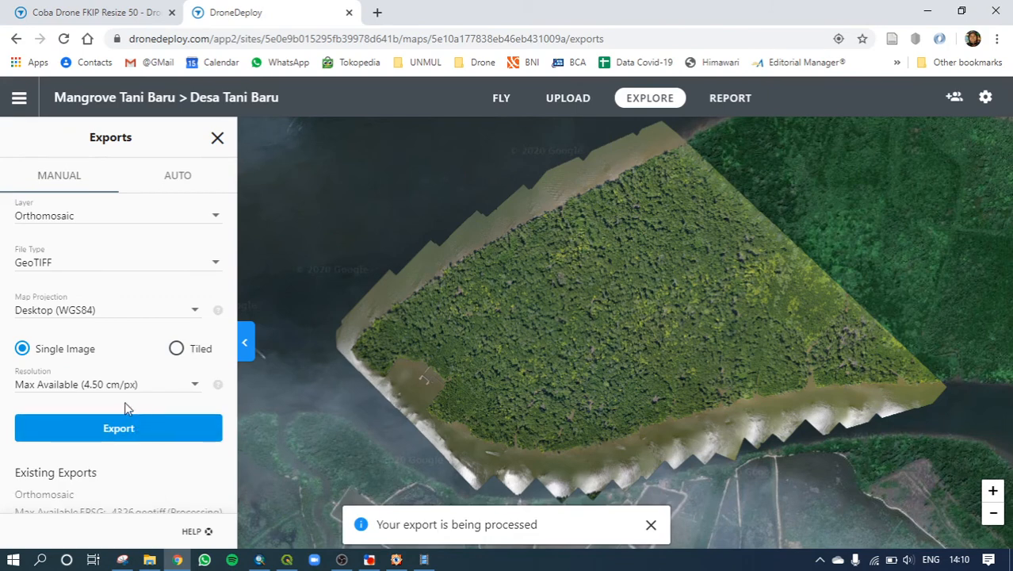
Export the Plant Health layer as a single GeoTIFF image in Desktop (WGS84) at the maximum available resolution.
scroll(125, 408, down, 1)
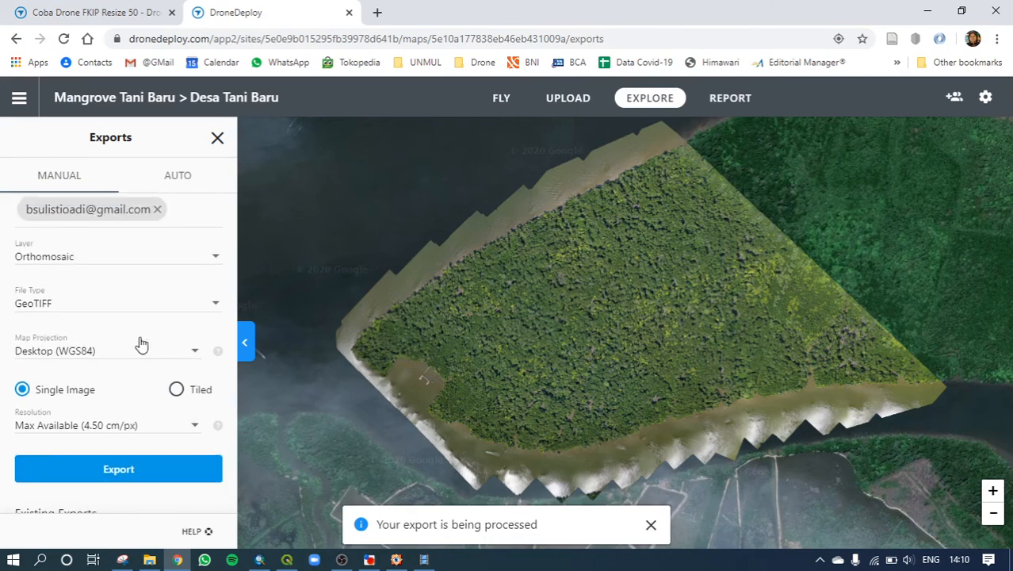
click(219, 262)
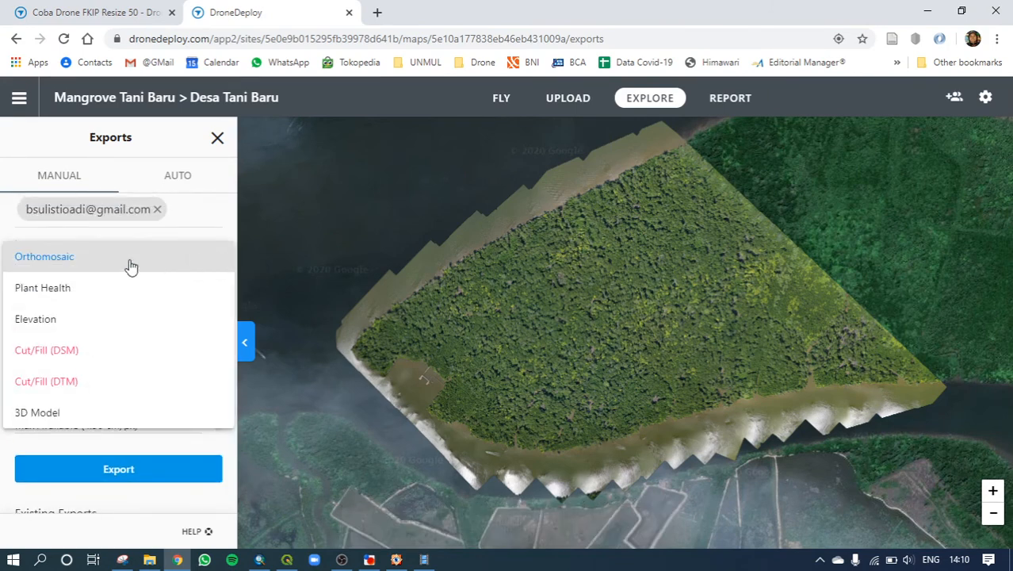
click(75, 289)
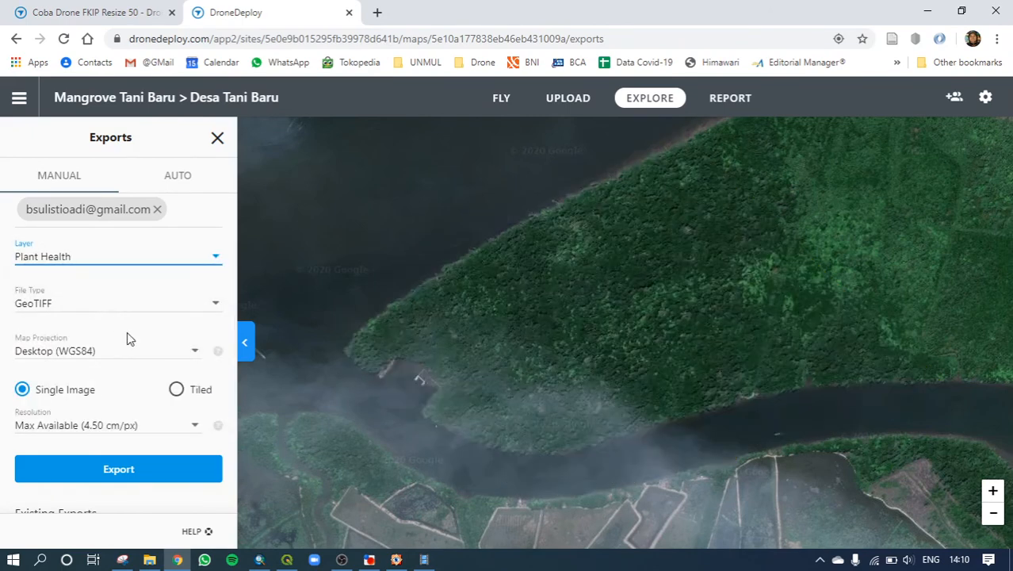
scroll(127, 337, down, 1)
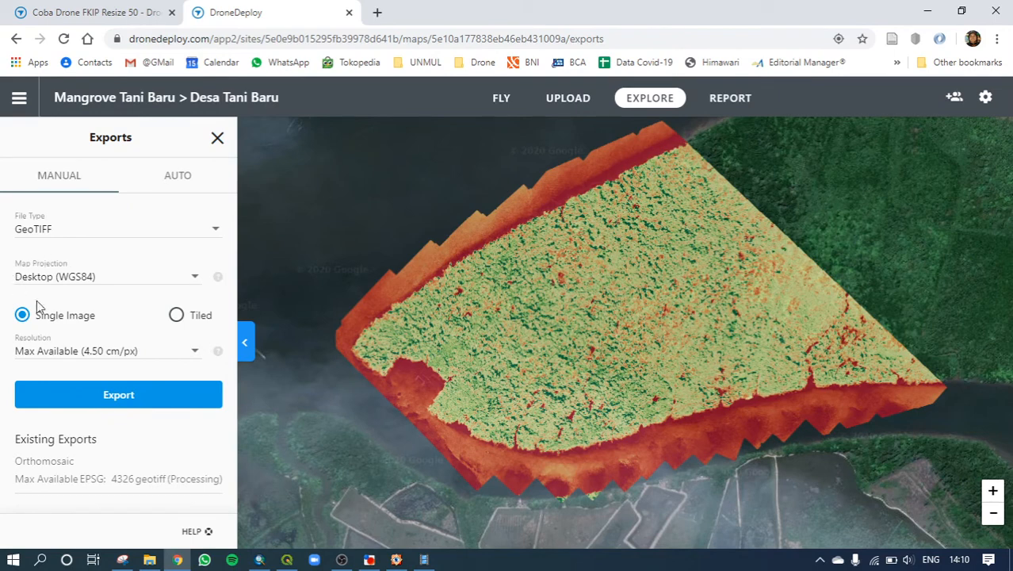
click(122, 388)
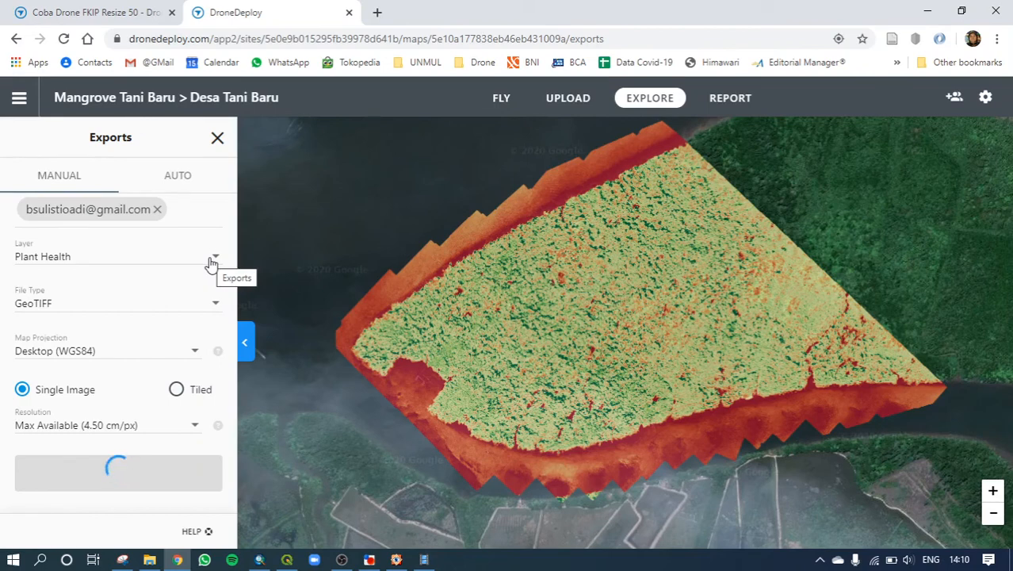
Export the Elevation layer as a single GeoTIFF image in Desktop (WGS84) at the maximum available resolution.
click(211, 262)
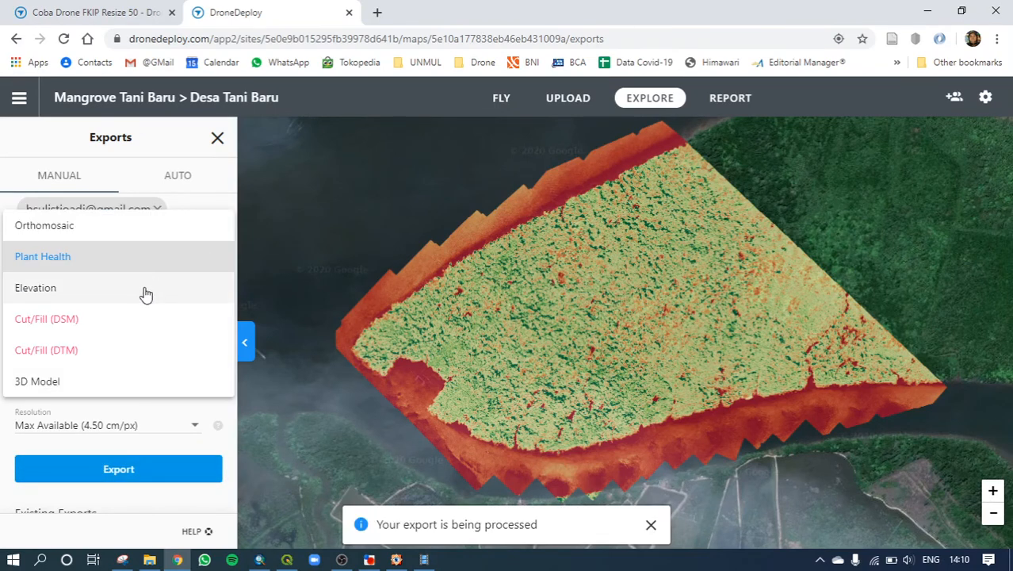
click(146, 294)
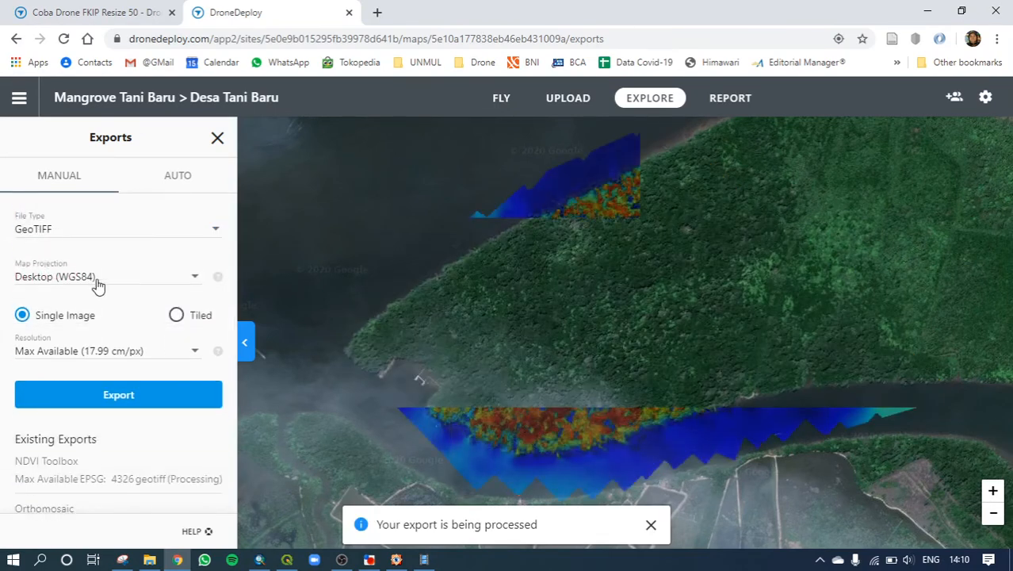
click(109, 401)
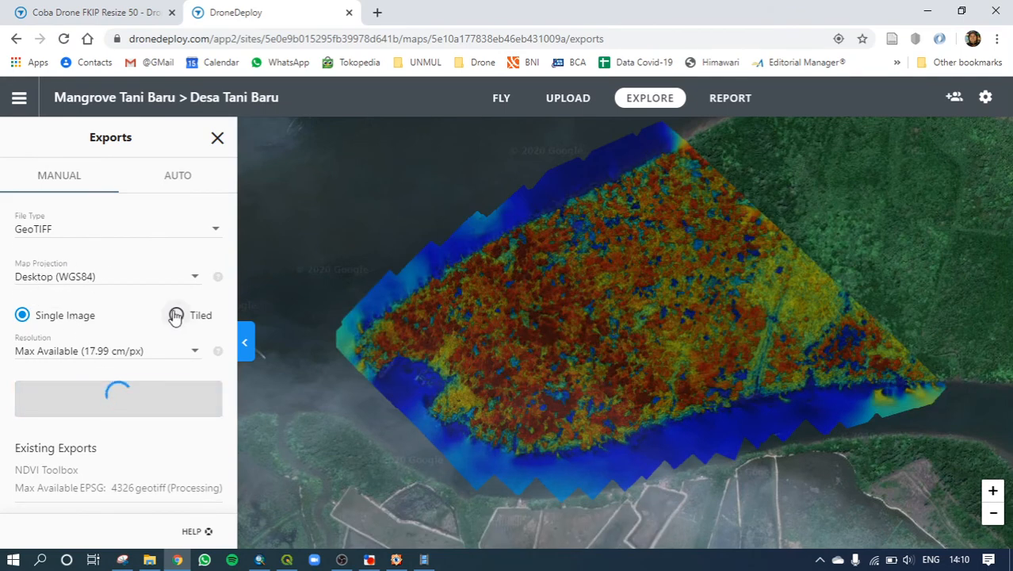
Export the 3D Model layer in the 3D Model (.obj) file type.
click(215, 257)
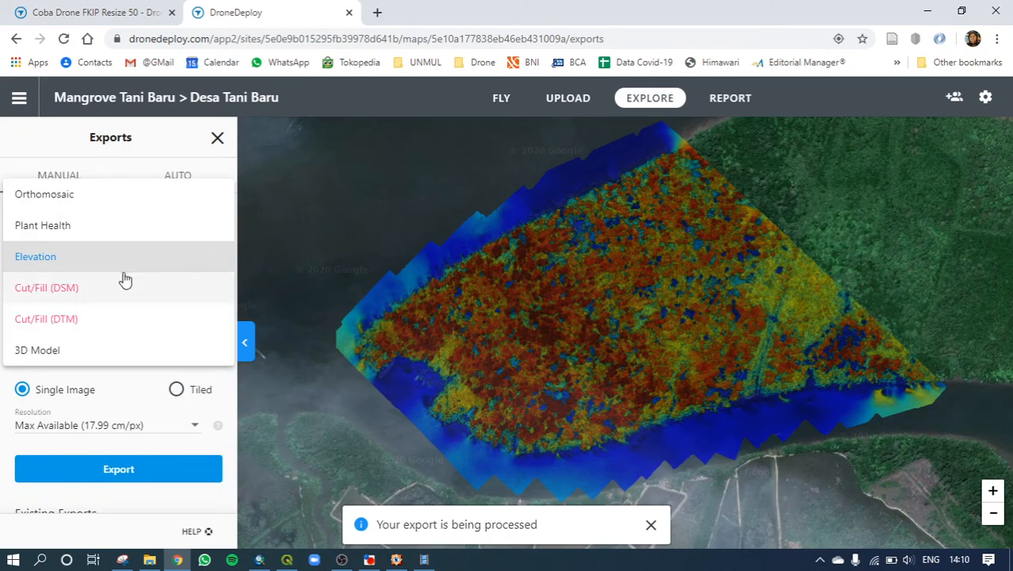
click(70, 349)
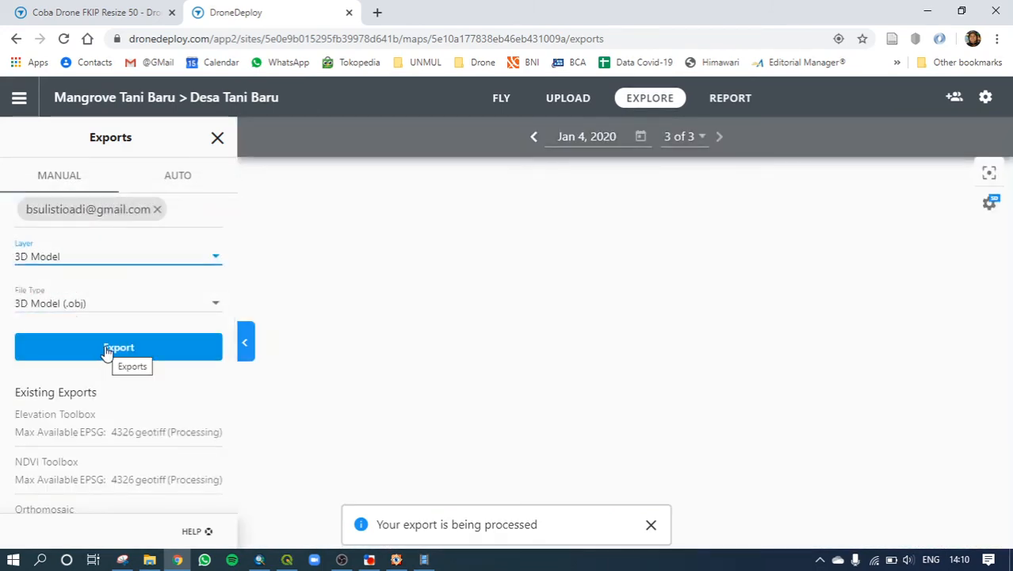
click(107, 349)
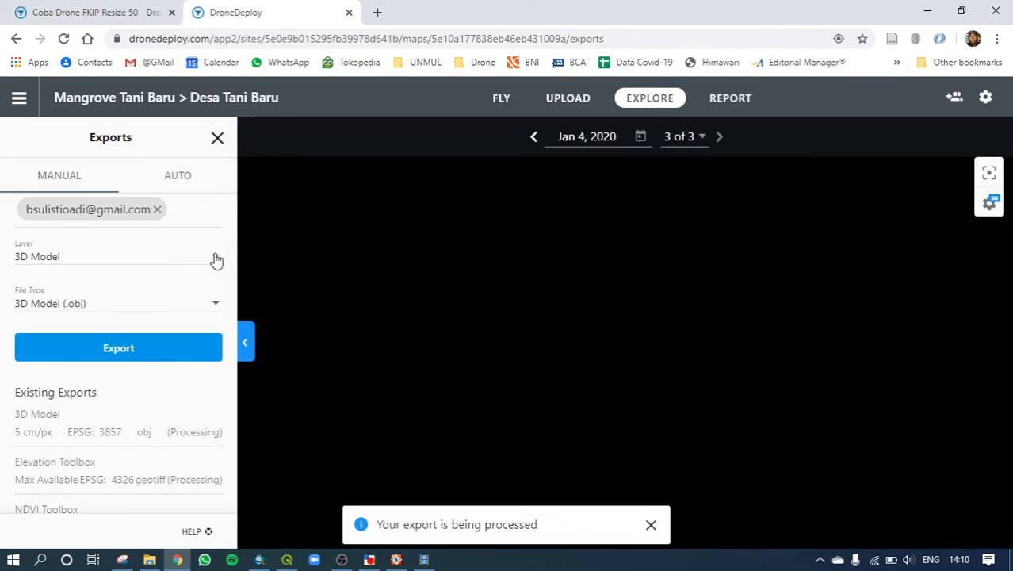
Set the export layer back to Orthomosaic and review the list of existing exports.
click(215, 258)
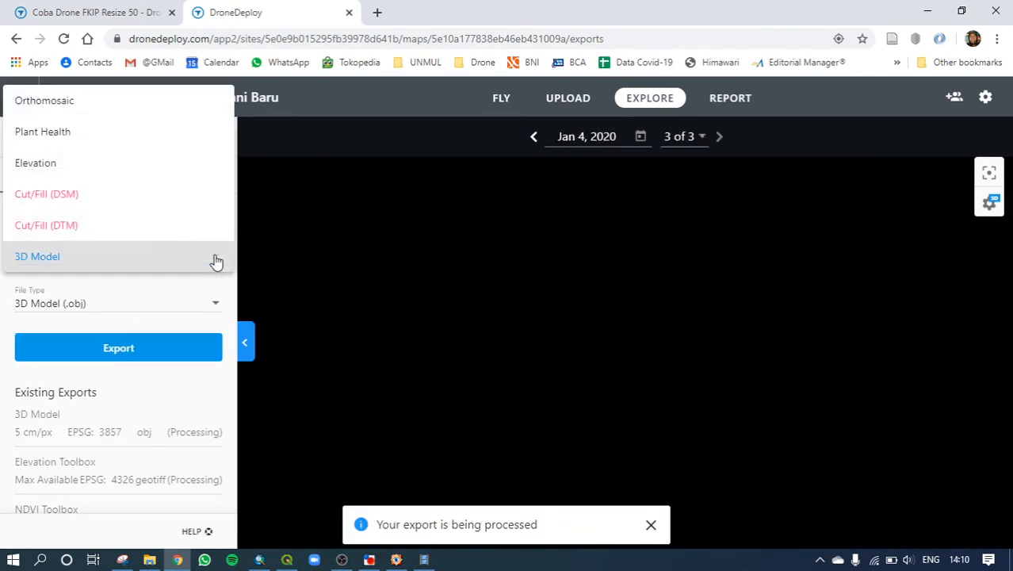
click(124, 103)
scroll(153, 392, down, 3)
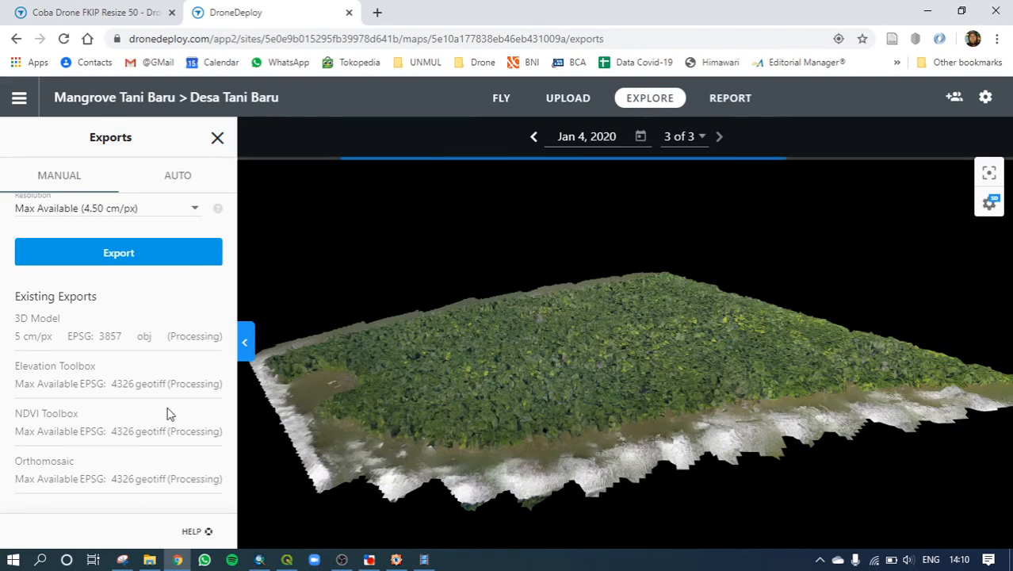
Switch to ArcMap and examine the FKIP50OrthoMosaic.tif layer at raster resolution, from the building roofs to the motorcycle parking area.
mouse_move(161, 562)
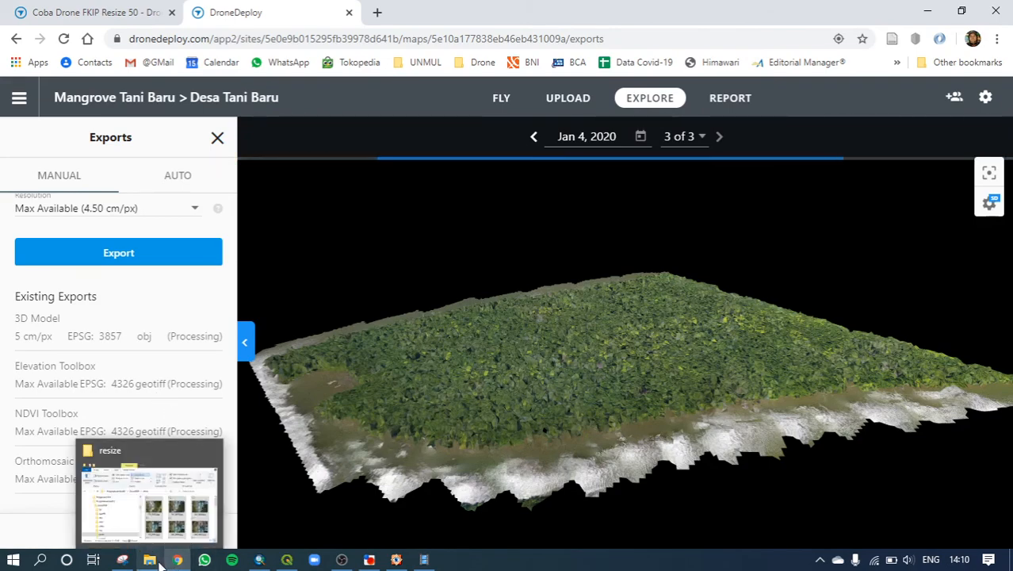
mouse_move(162, 515)
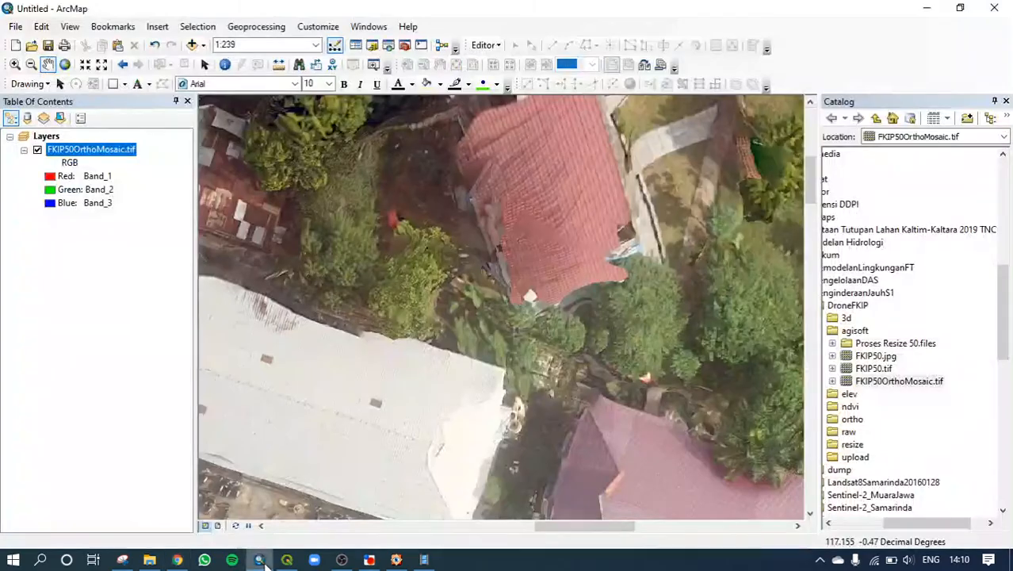
click(260, 559)
right_click(121, 151)
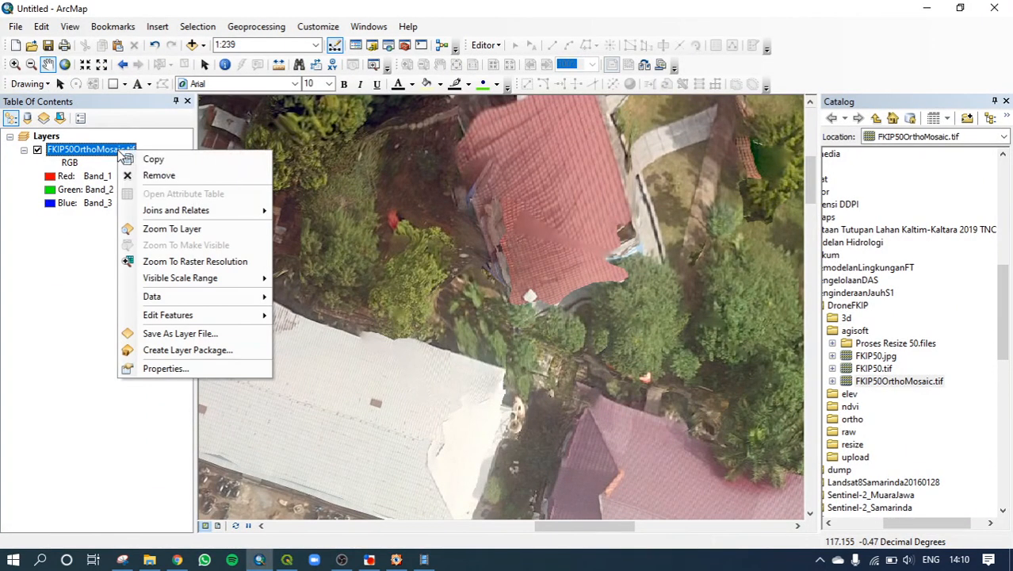
click(211, 263)
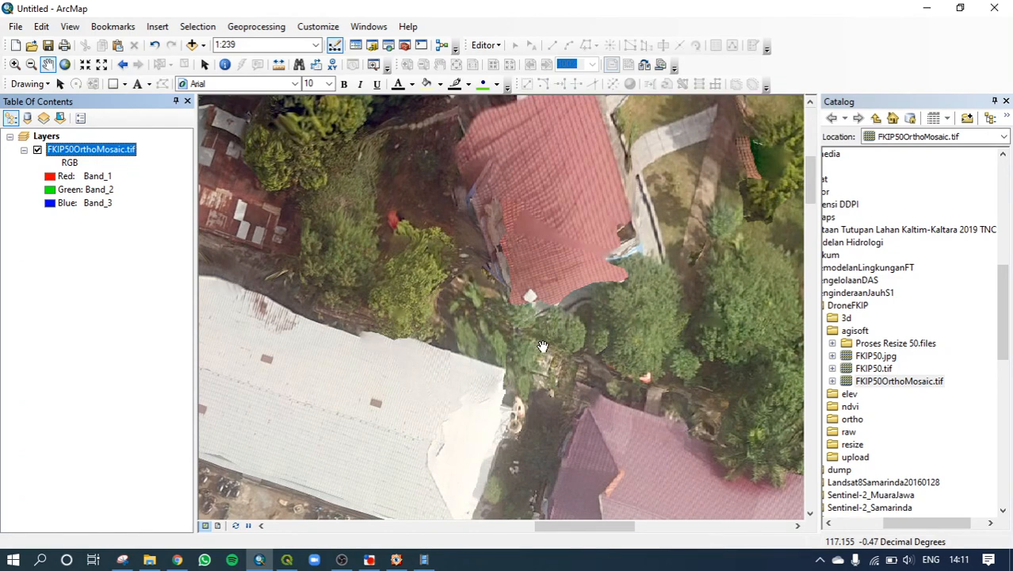
drag(609, 407, 559, 234)
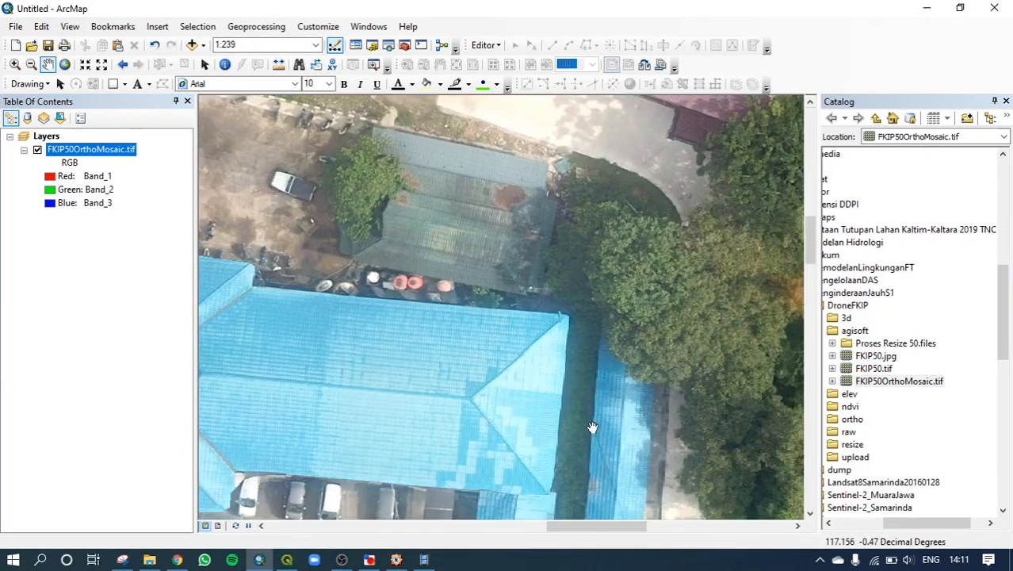
drag(592, 427, 559, 226)
drag(585, 369, 630, 204)
drag(507, 358, 692, 317)
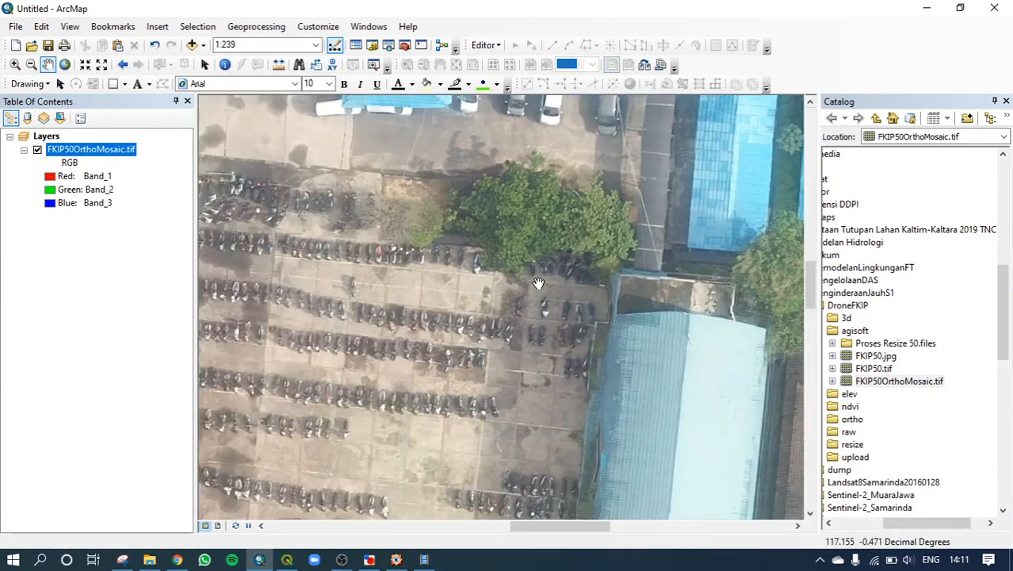
drag(384, 290, 553, 279)
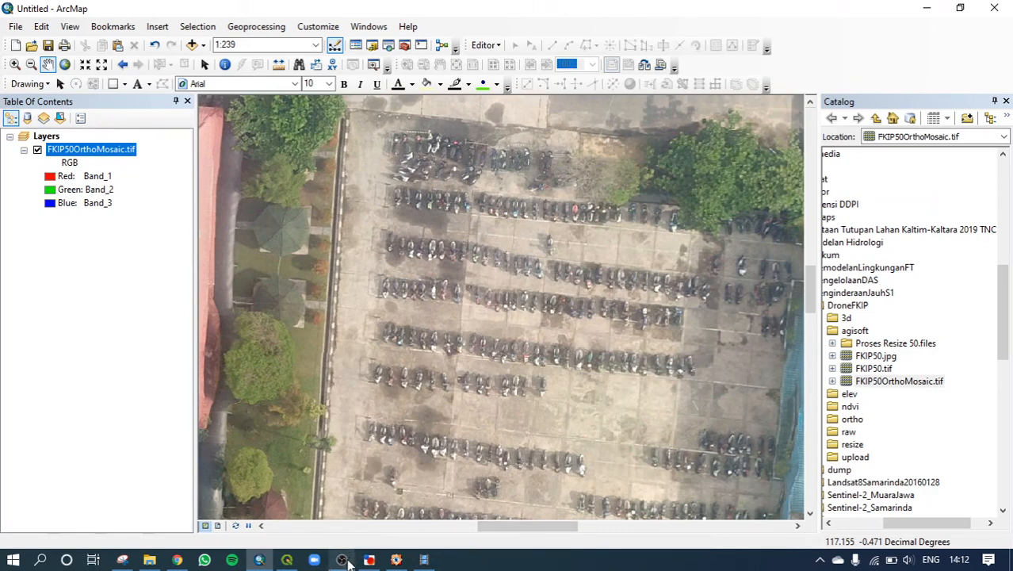
mouse_move(347, 561)
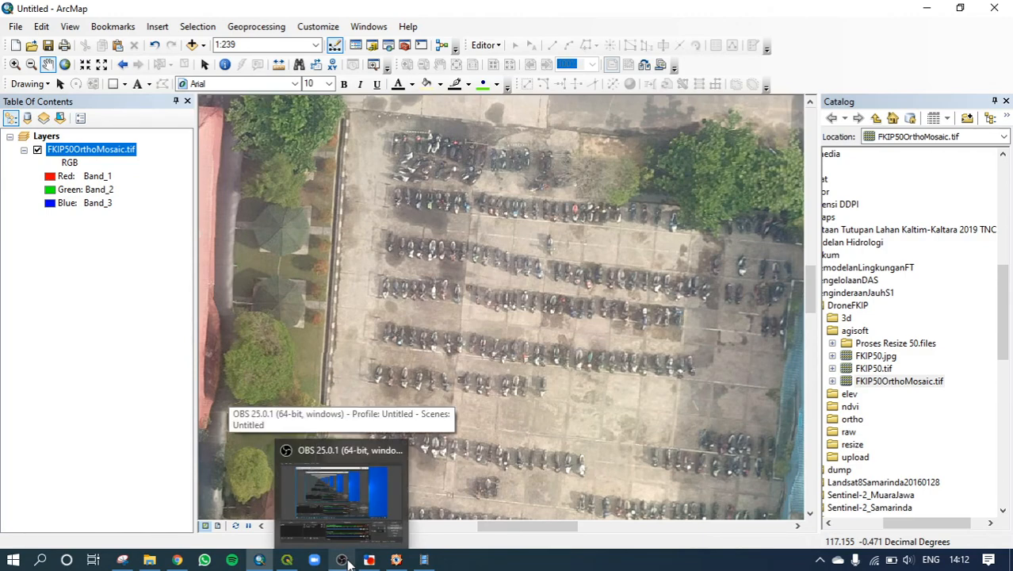
click(348, 561)
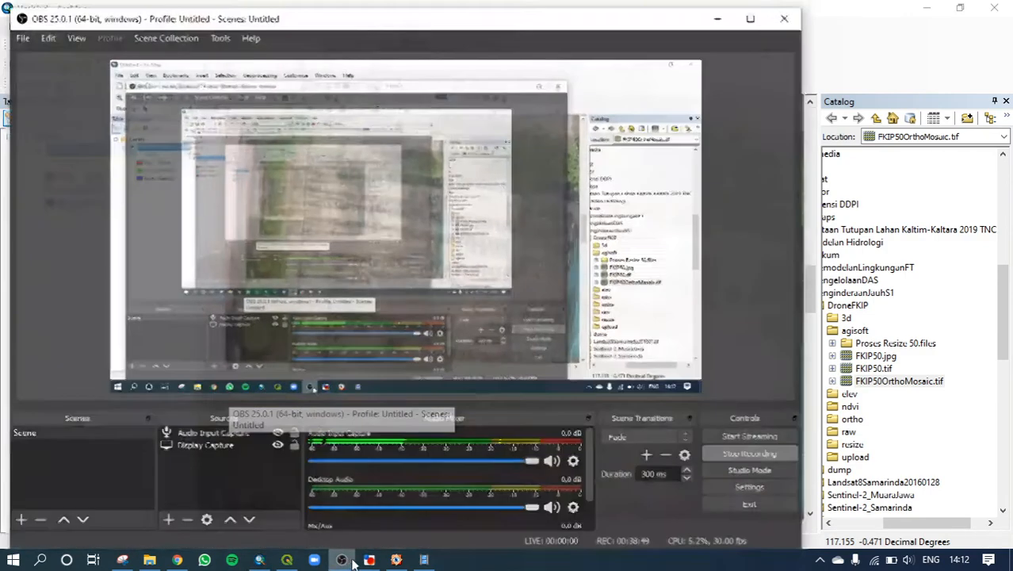